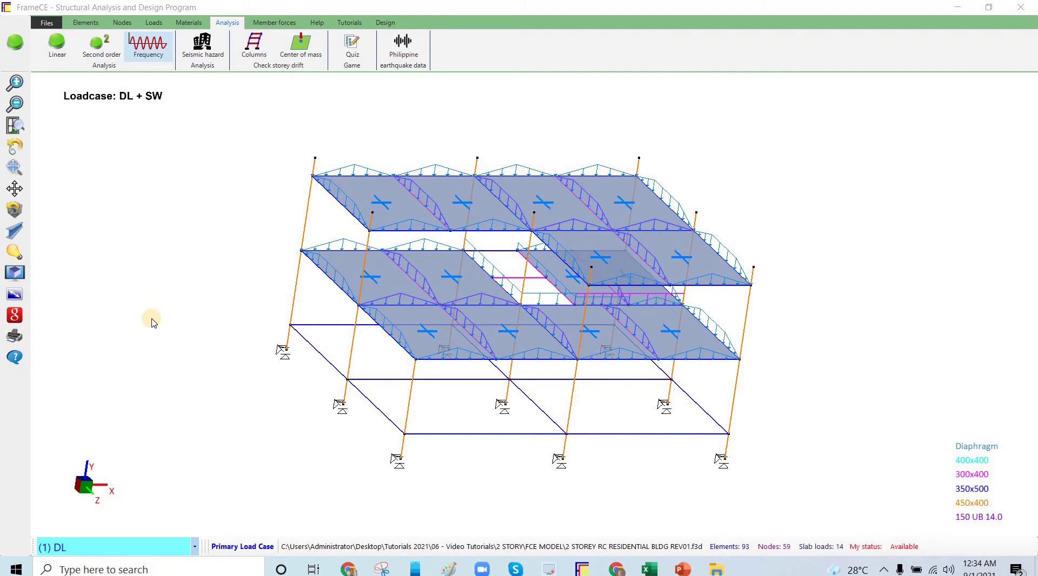
Run the linear elastic analysis of the two-storey building model and close the completion notice
{"action": "left_click", "coordinate": [157, 349]}
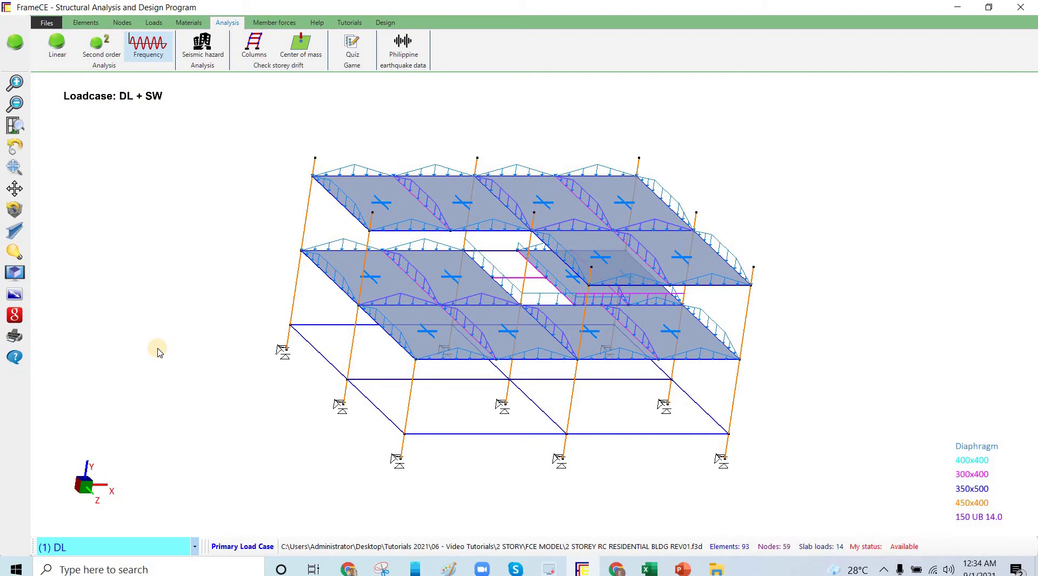
{"action": "left_click", "coordinate": [10, 43]}
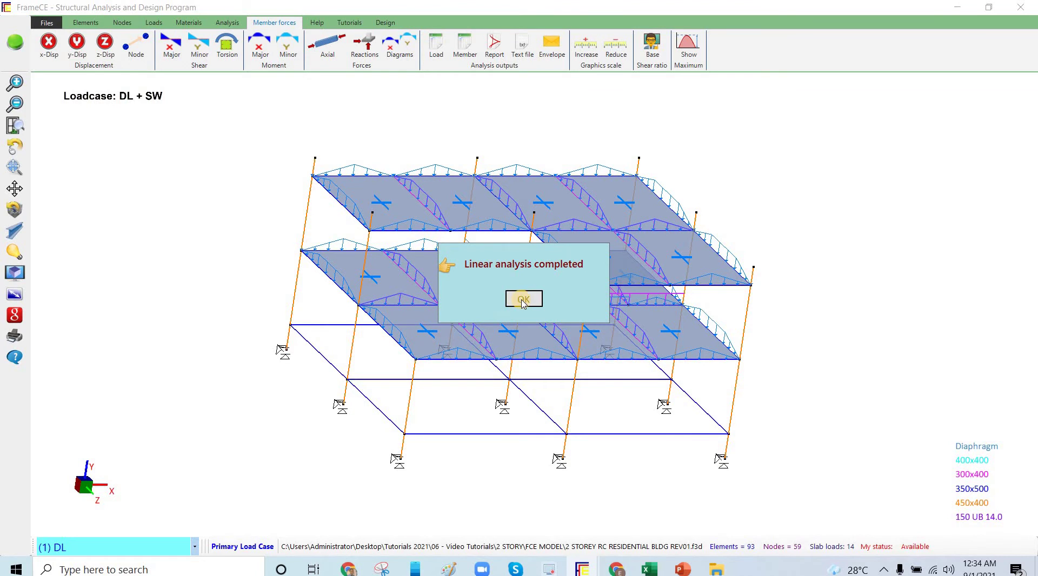
{"action": "left_click", "coordinate": [523, 299]}
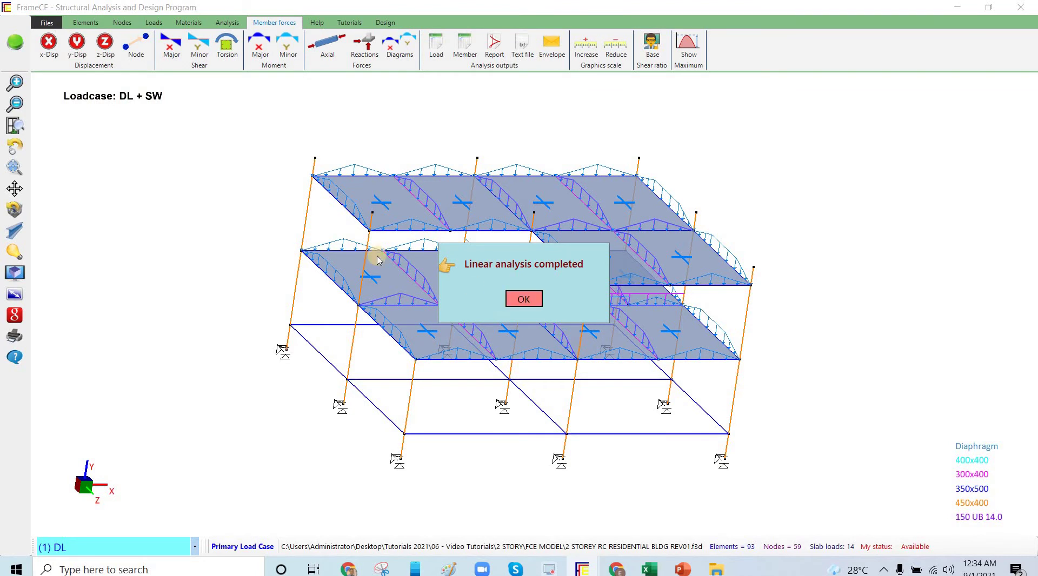
Run the frequency analysis with all axes and rotations active, view mode shapes 1 to 3, and exit the mode viewer
{"action": "left_click", "coordinate": [227, 23]}
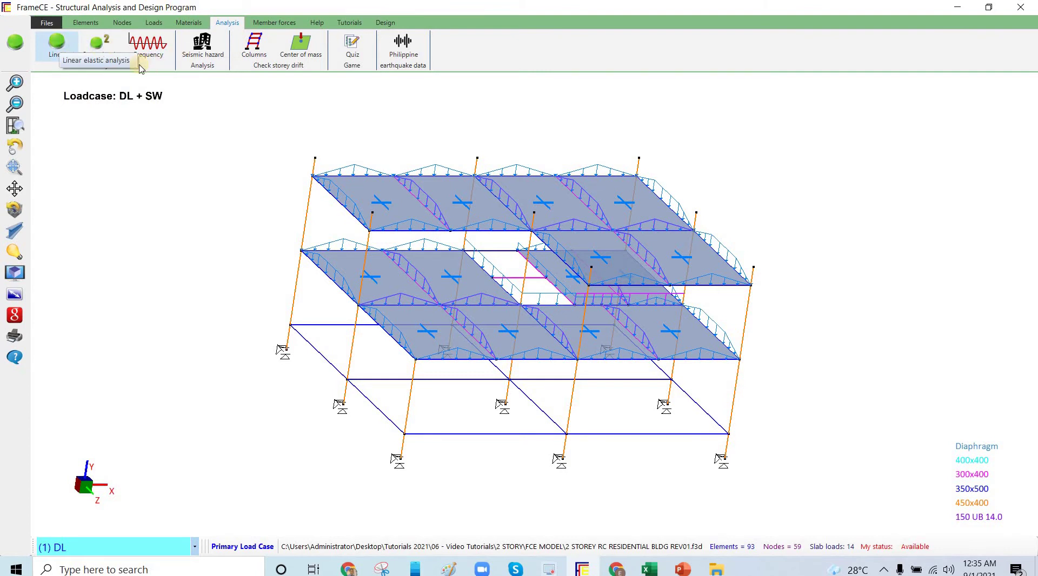
{"action": "left_click", "coordinate": [149, 46]}
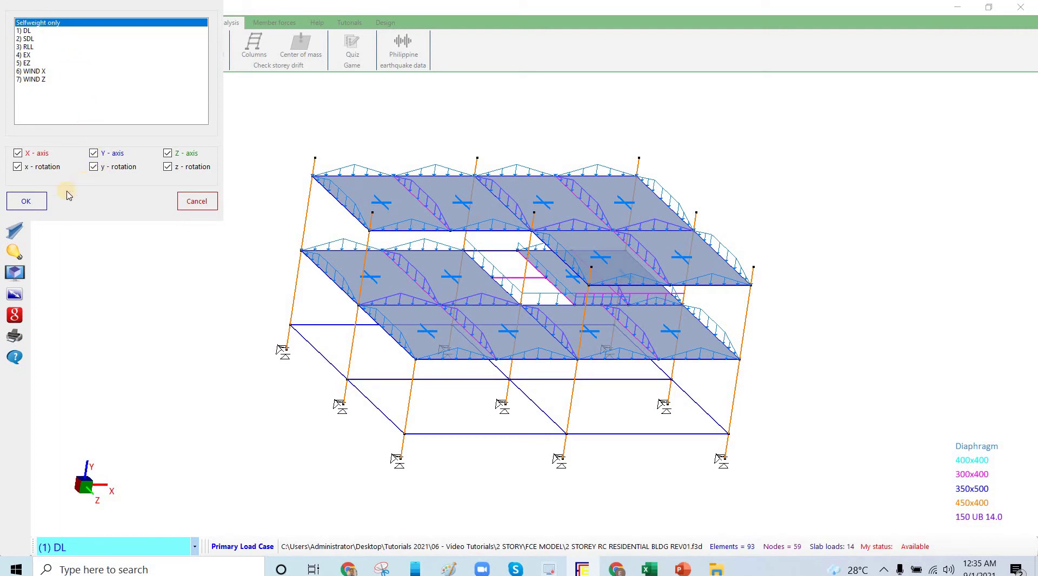
{"action": "left_click", "coordinate": [36, 205]}
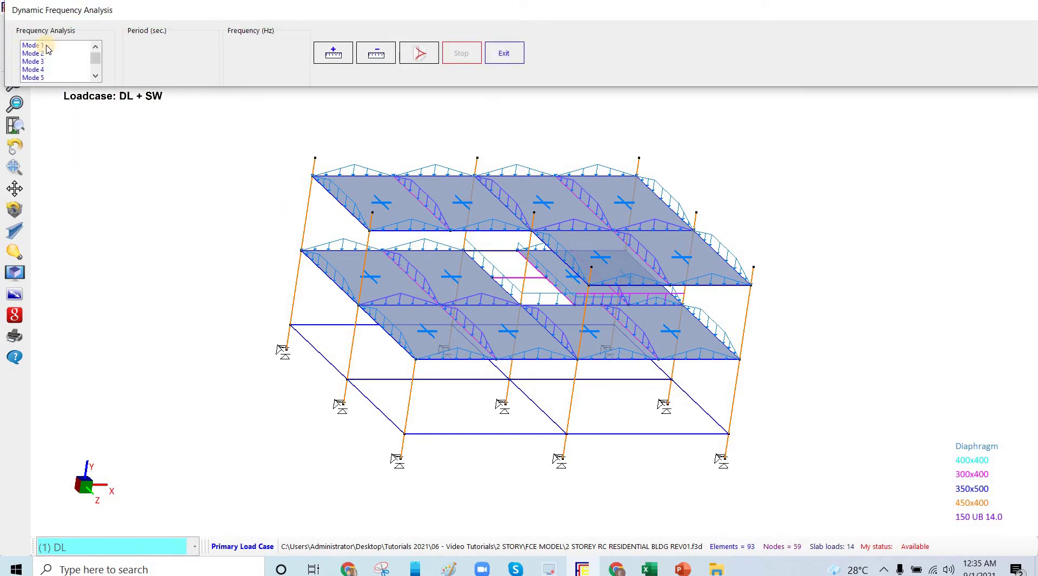
{"action": "left_click", "coordinate": [33, 46]}
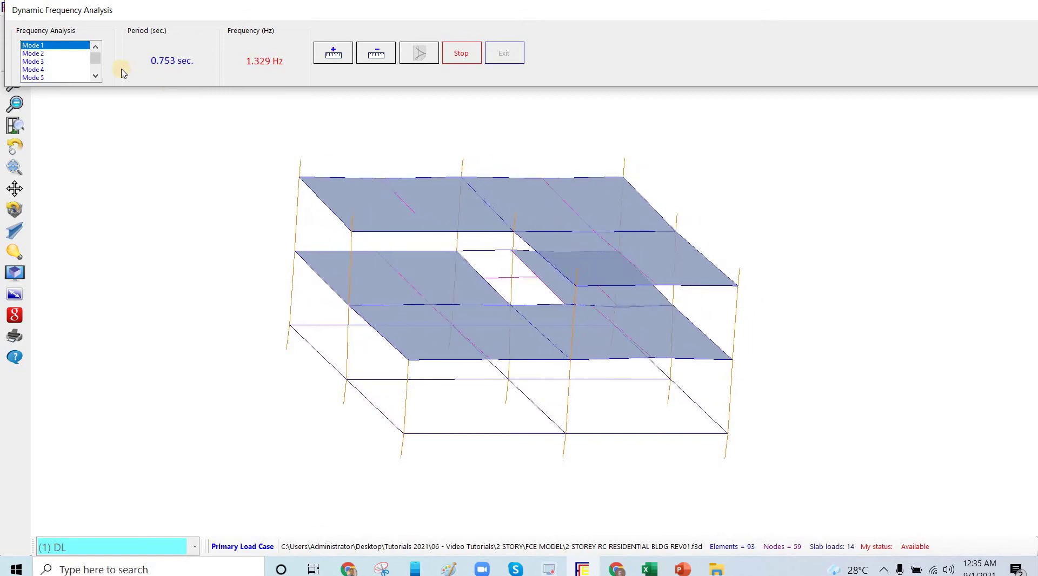
{"action": "left_click", "coordinate": [38, 53]}
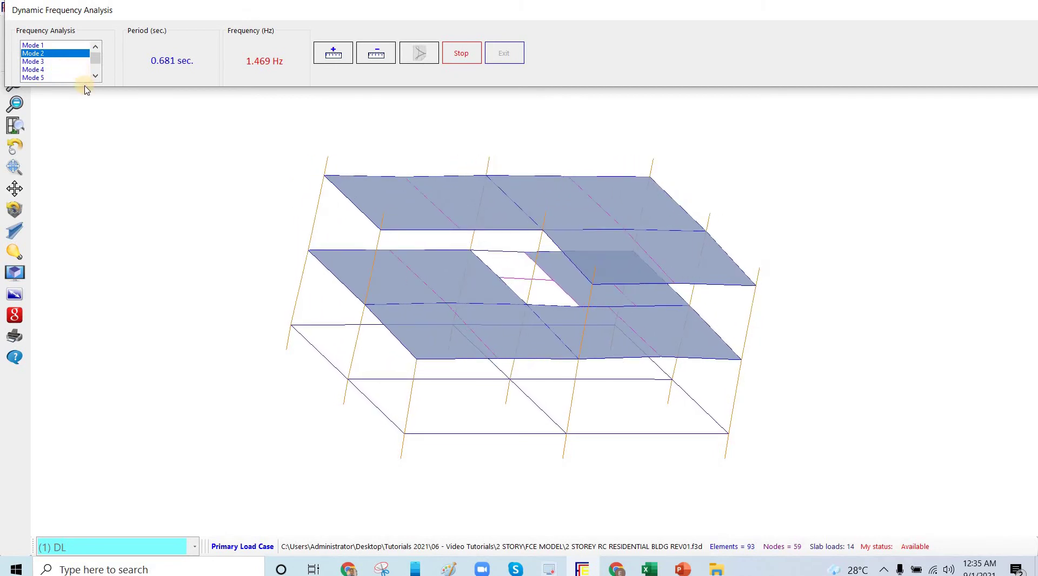
{"action": "left_click", "coordinate": [51, 62]}
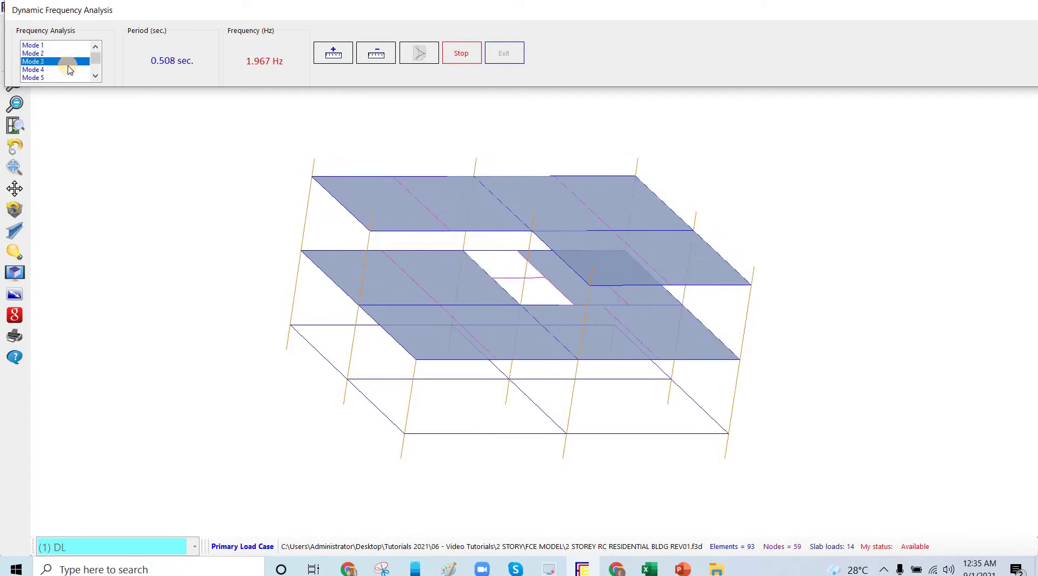
{"action": "left_click", "coordinate": [478, 62]}
{"action": "left_click", "coordinate": [504, 53]}
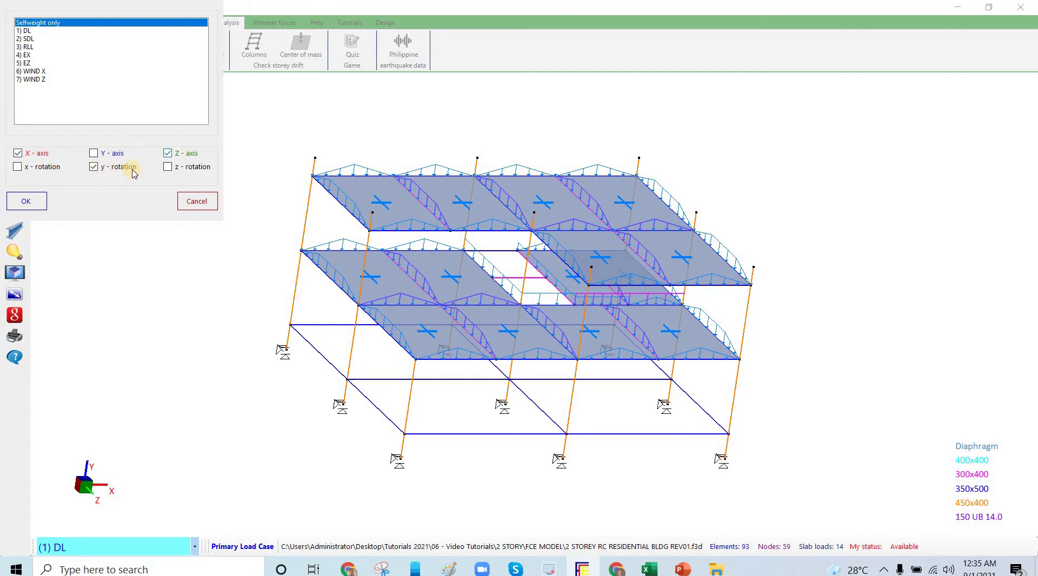
Rerun the frequency analysis with only X-axis, Z-axis and y-rotation active, and compare mode shapes 1 to 3 before closing the results
{"action": "left_click", "coordinate": [27, 203]}
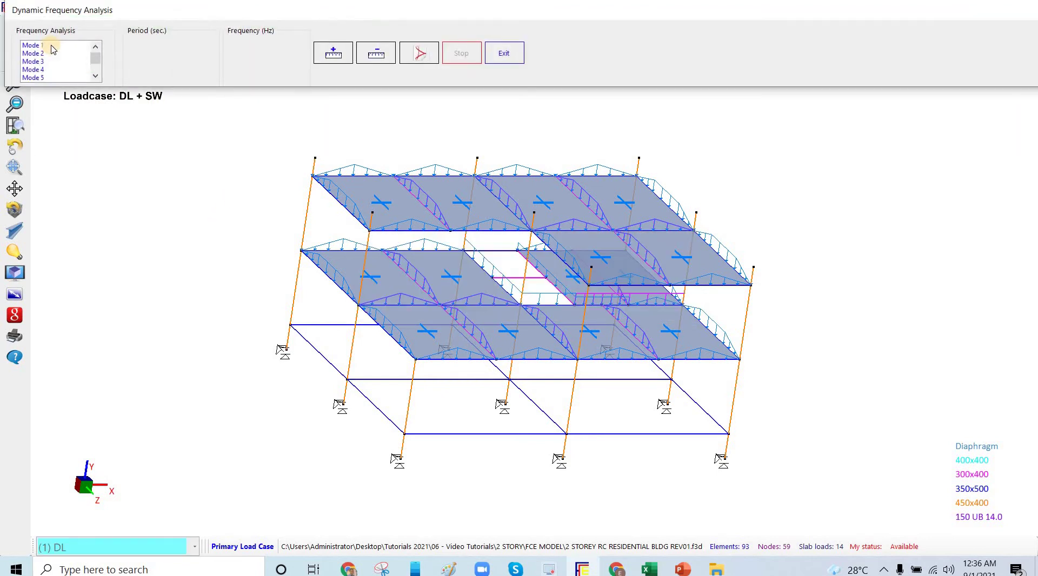
{"action": "left_click", "coordinate": [51, 46]}
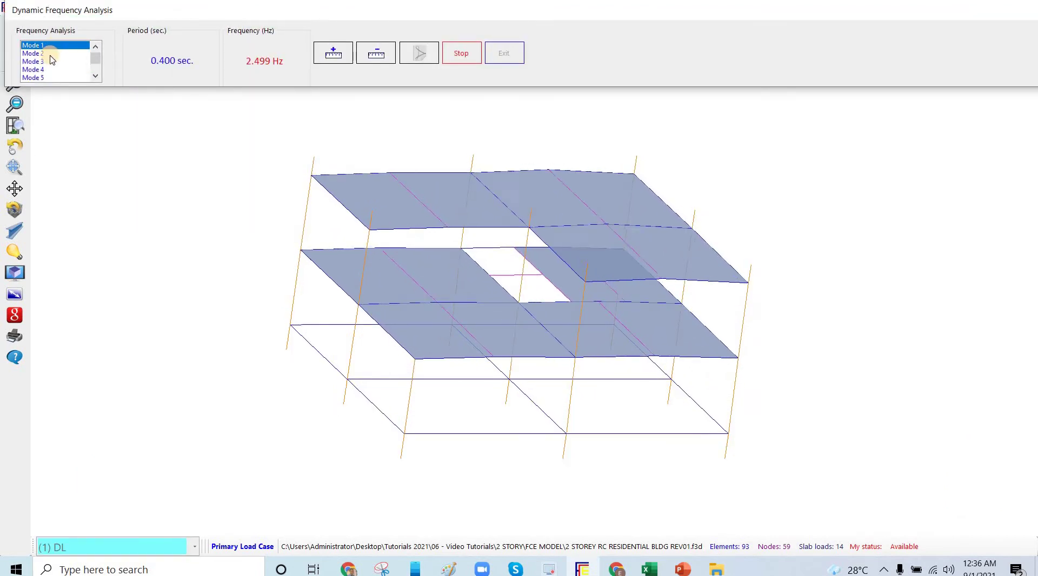
{"action": "left_click", "coordinate": [46, 54]}
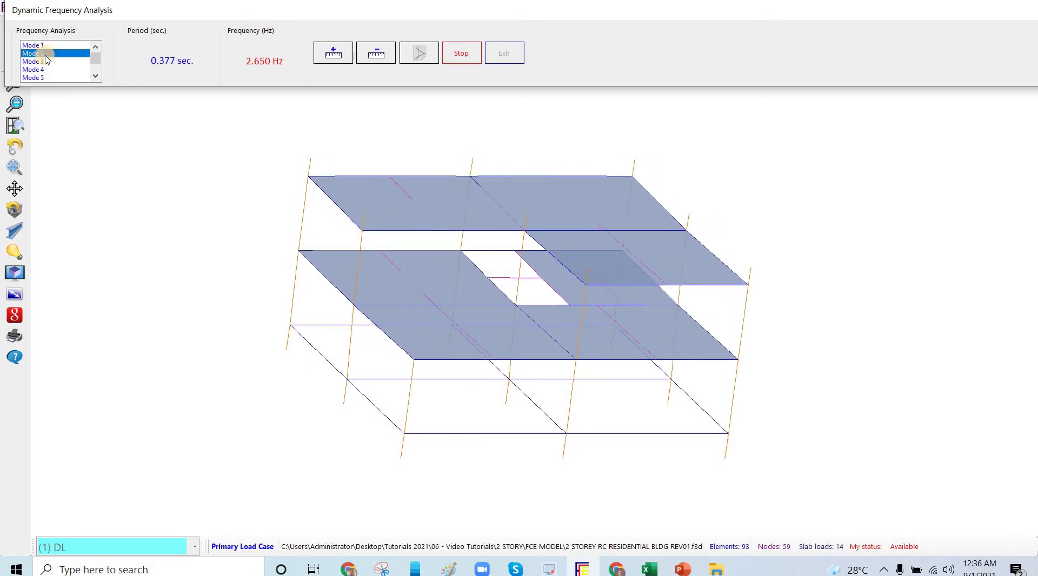
{"action": "left_click", "coordinate": [44, 46]}
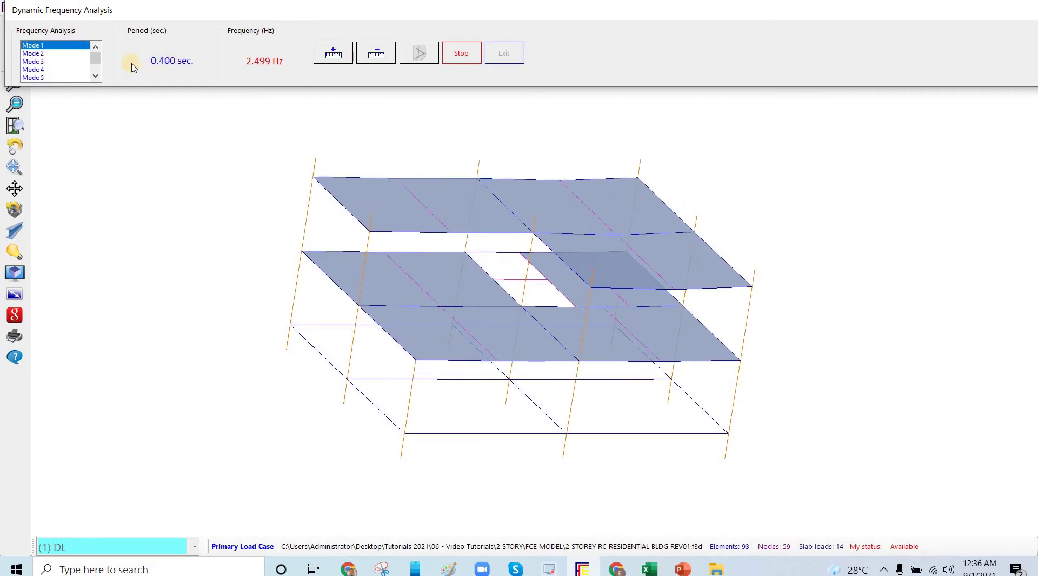
{"action": "left_click", "coordinate": [46, 54]}
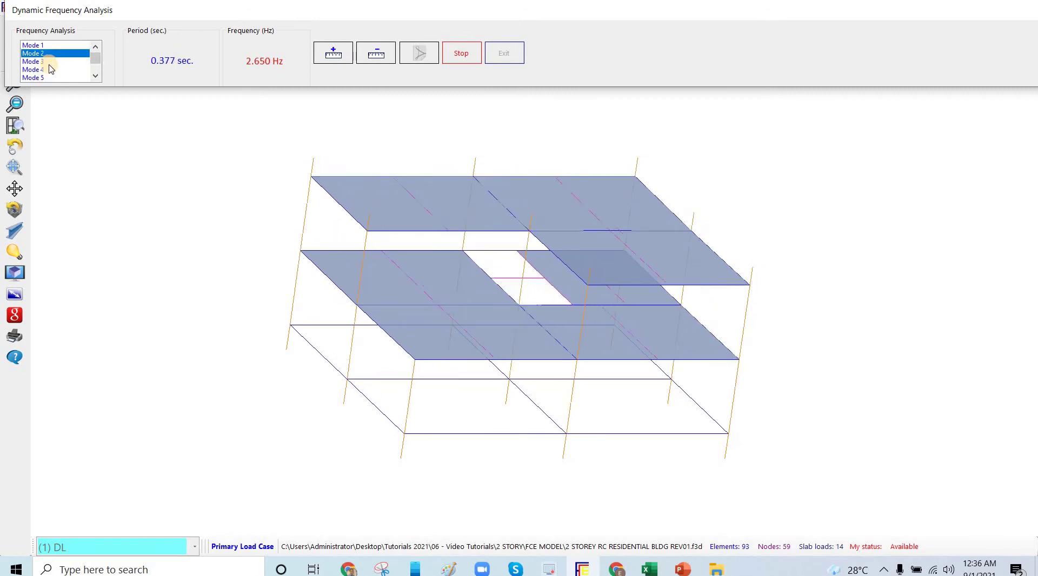
{"action": "left_click", "coordinate": [57, 62]}
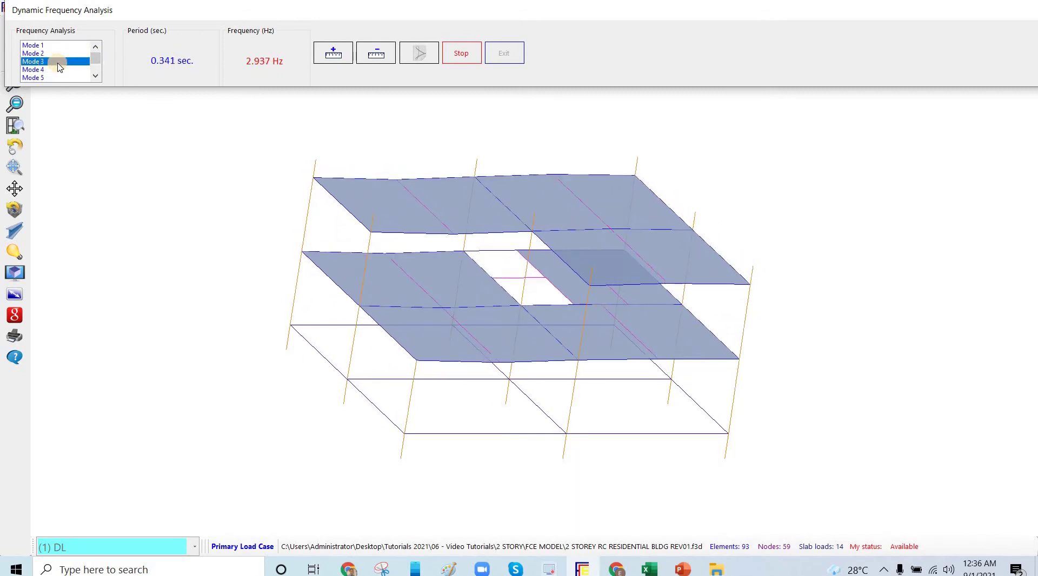
{"action": "left_click", "coordinate": [459, 54]}
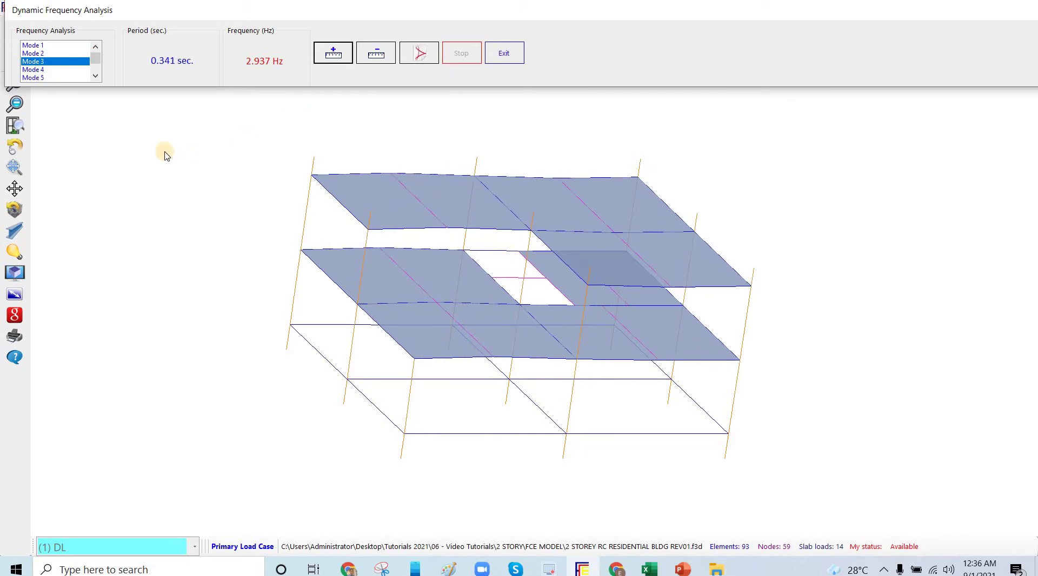
{"action": "left_click", "coordinate": [504, 53]}
Run the frequency analysis again, view modes 1 and 2, return to Mode 1, and stop the animation
{"action": "left_click", "coordinate": [145, 47]}
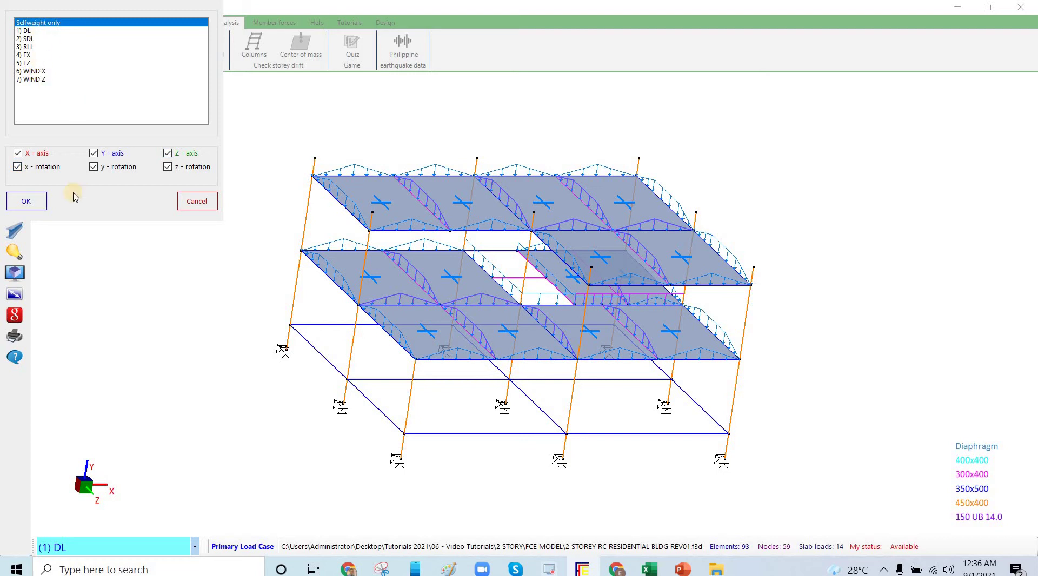
{"action": "left_click", "coordinate": [34, 201]}
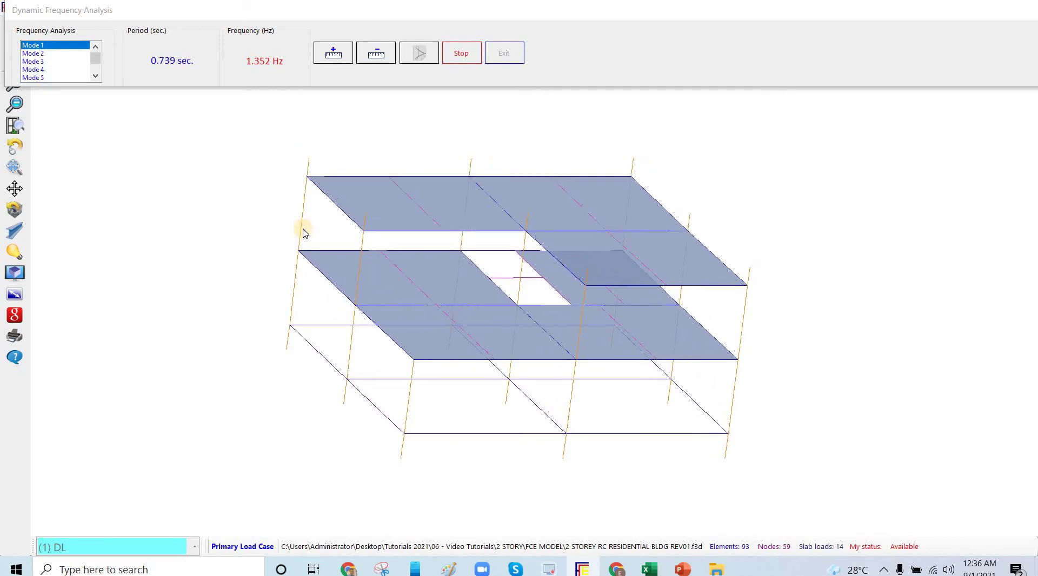
{"action": "left_click", "coordinate": [52, 55]}
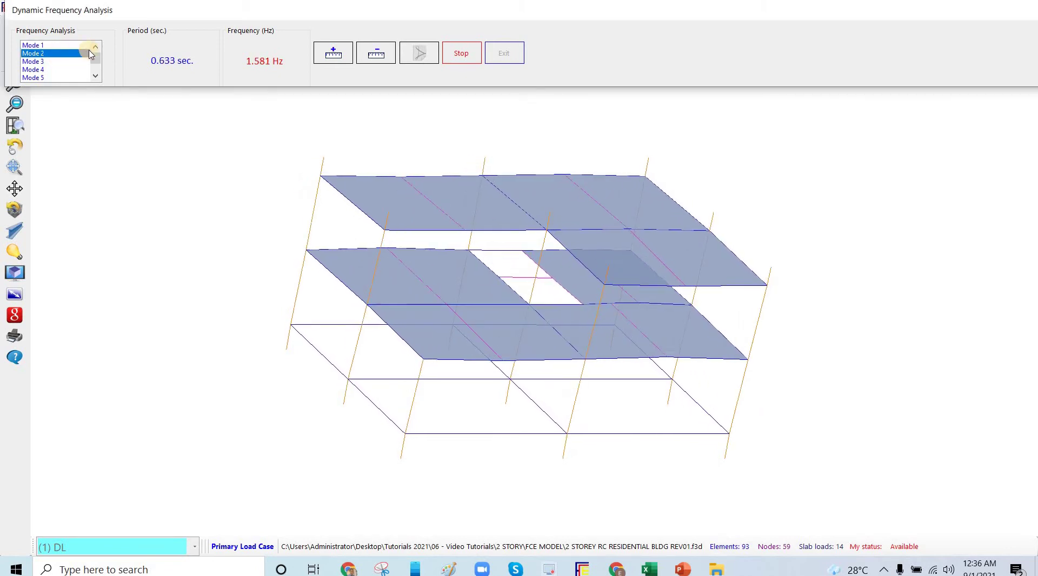
{"action": "key", "text": "Up"}
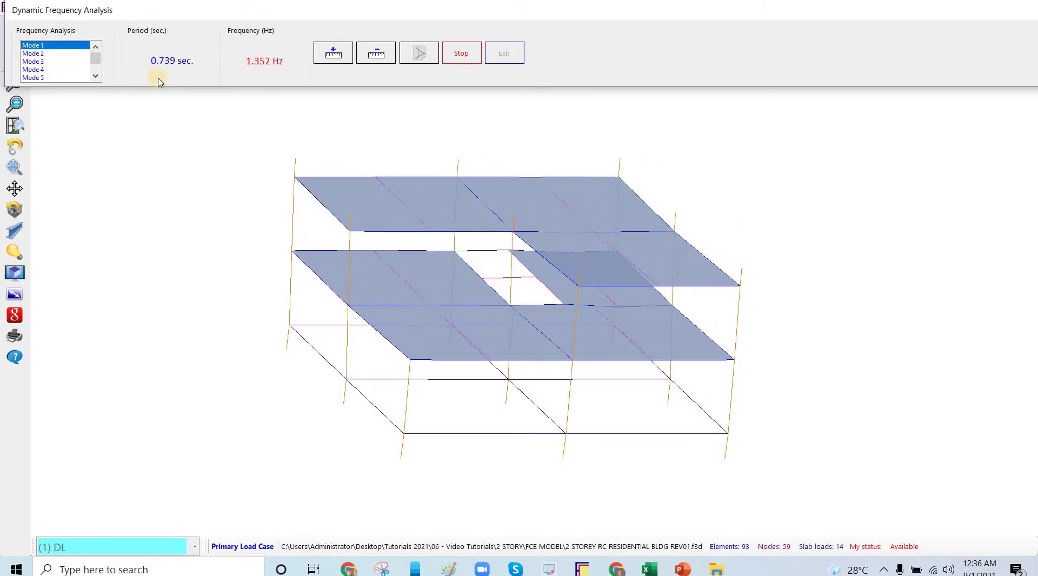
{"action": "left_click", "coordinate": [462, 55]}
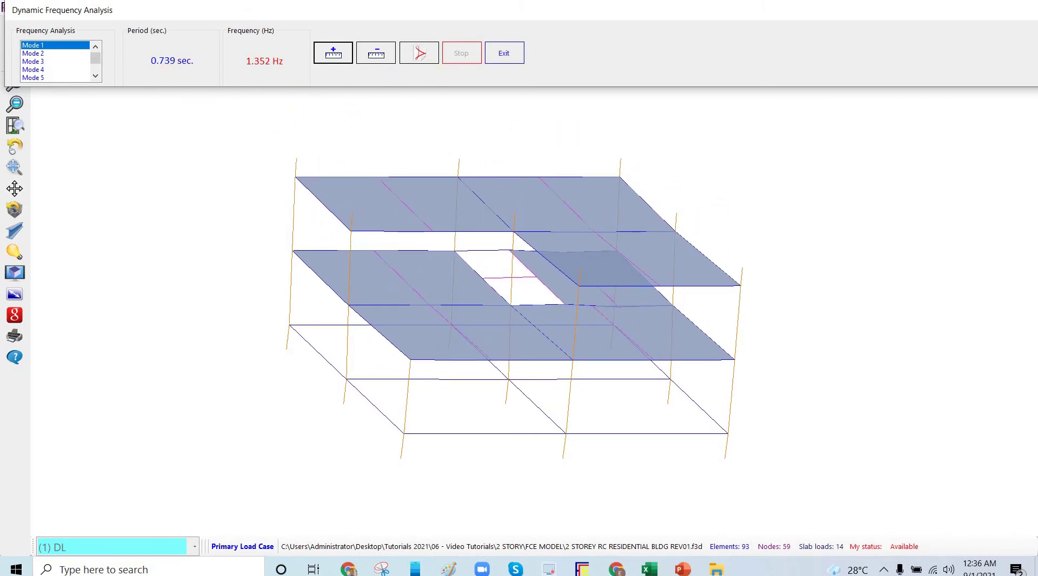
Switch to the load combinations workbook in Excel and review the seismic drift limits for periods below and above 0.7 secs
{"action": "left_click_drag", "start_coordinate": [1037, 97], "coordinate": [508, 86]}
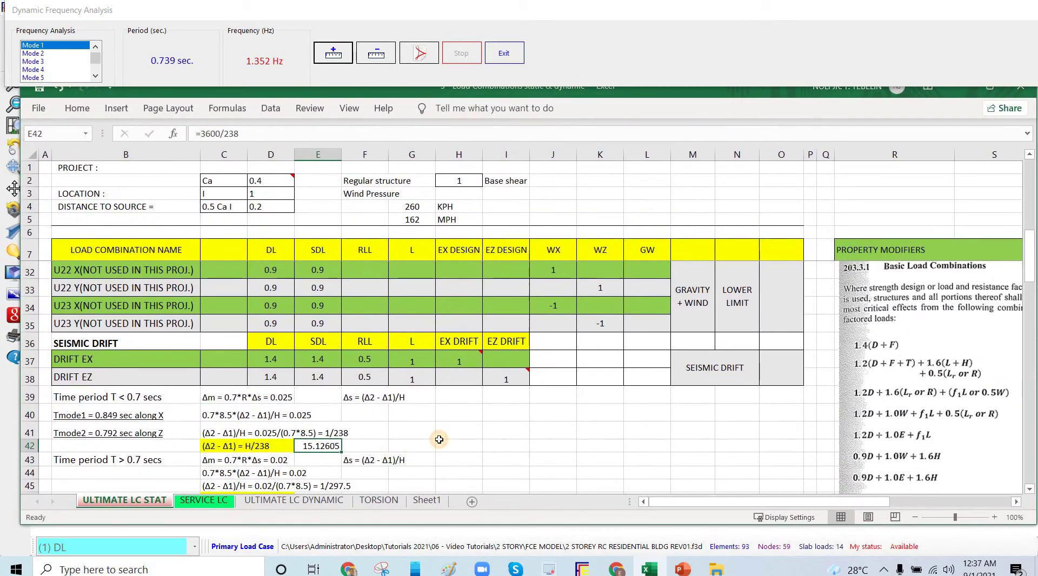
{"action": "left_click", "coordinate": [421, 450]}
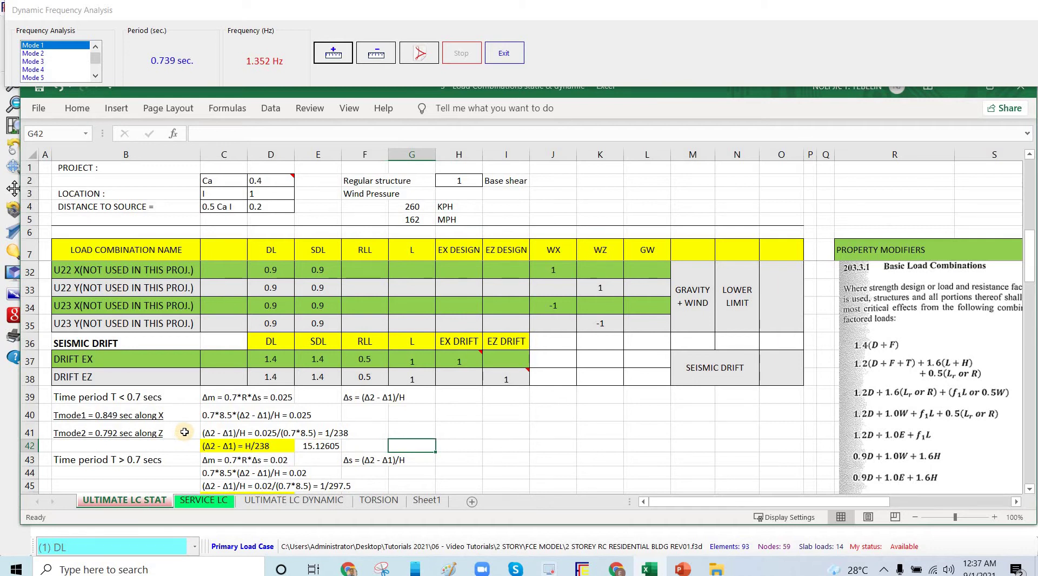
{"action": "left_click", "coordinate": [182, 399]}
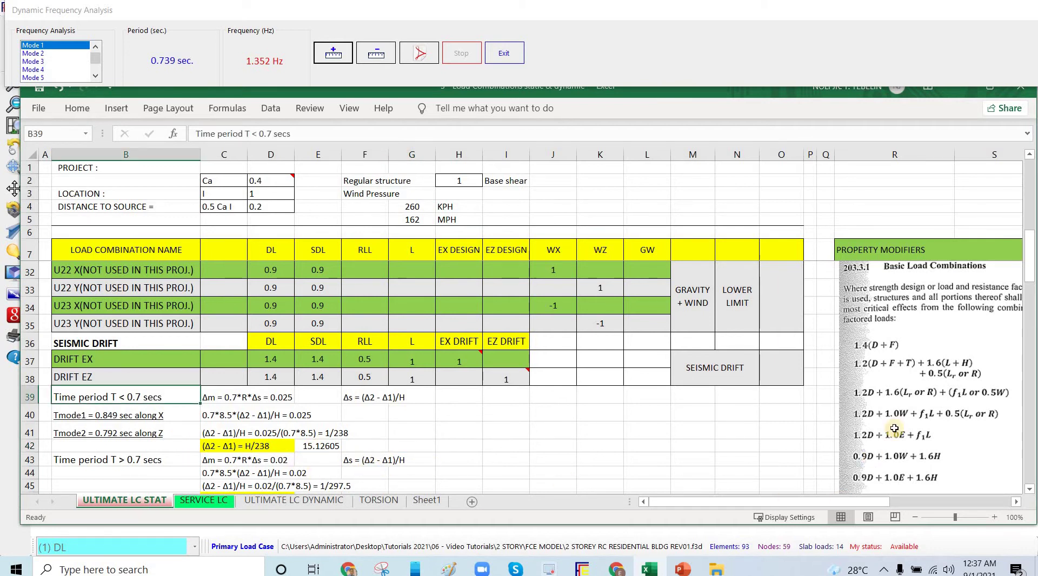
{"action": "scroll", "coordinate": [895, 429], "scroll_direction": "down", "scroll_amount": 3}
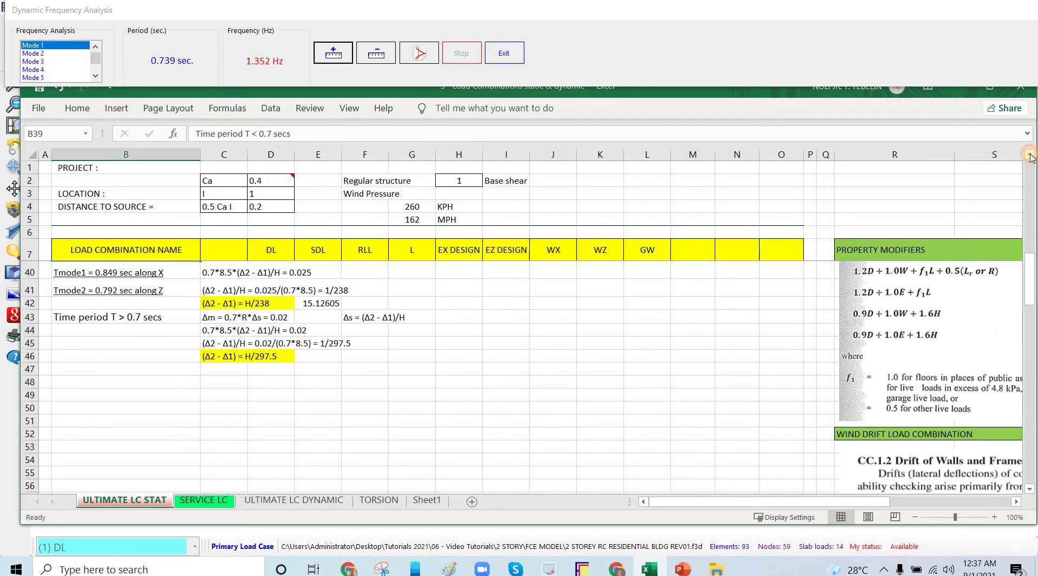
{"action": "scroll", "coordinate": [574, 347], "scroll_direction": "up", "scroll_amount": 2}
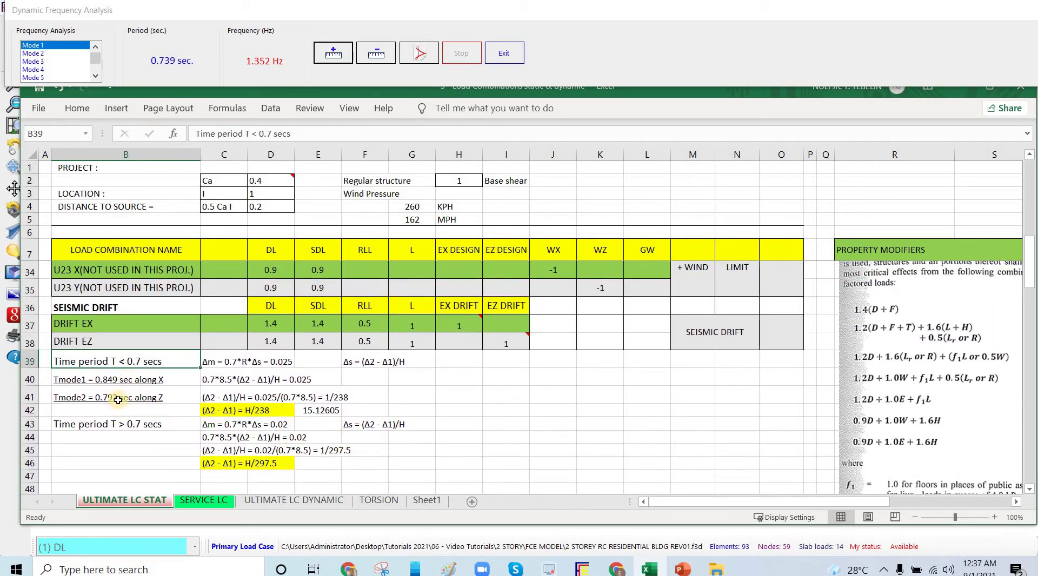
Set the Tmode1 period along X in cell B40 to 0.739 sec
{"action": "key", "text": "Down"}
{"action": "key", "text": "Down"}
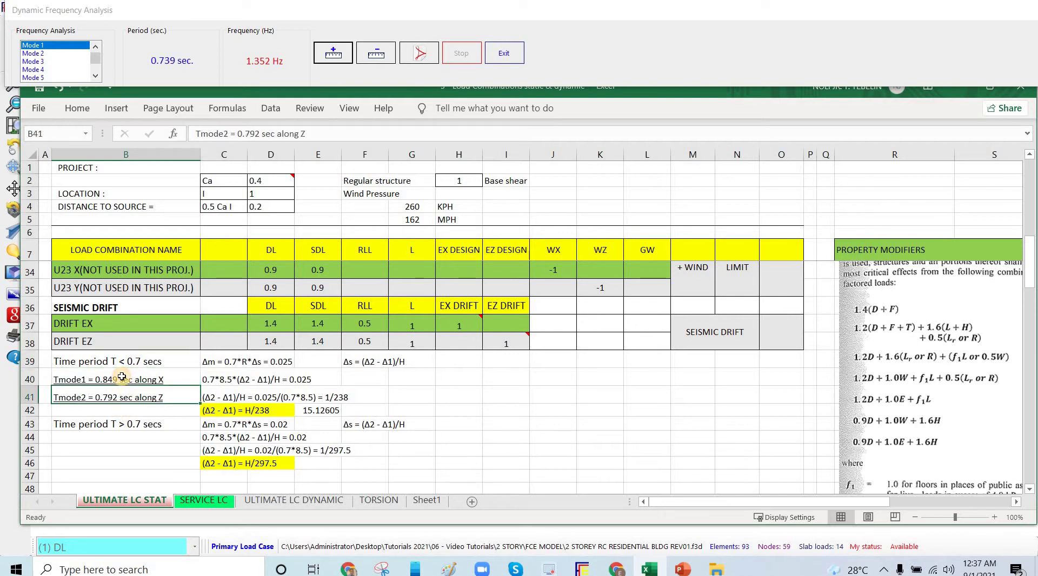
{"action": "key", "text": "Up"}
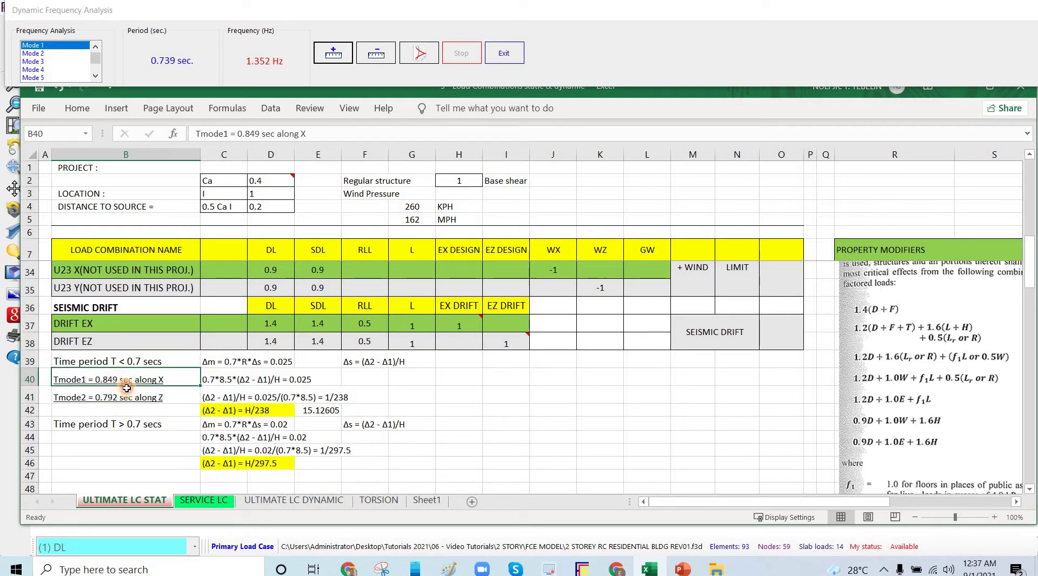
{"action": "double_click", "coordinate": [120, 380]}
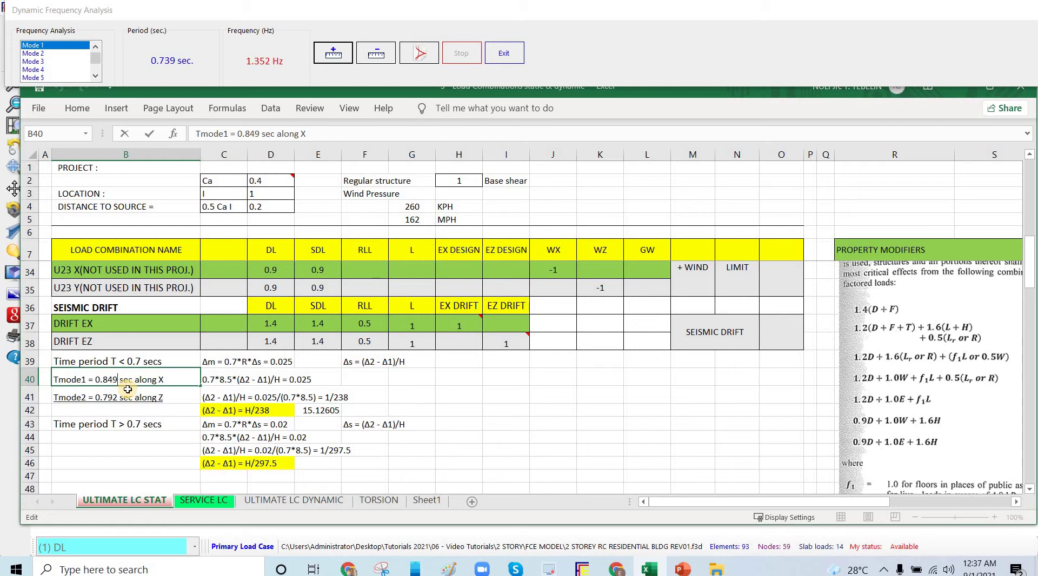
{"action": "key", "text": "BackSpace"}
{"action": "key", "text": "BackSpace"}
{"action": "key", "text": "BackSpace"}
{"action": "type", "text": "73"}
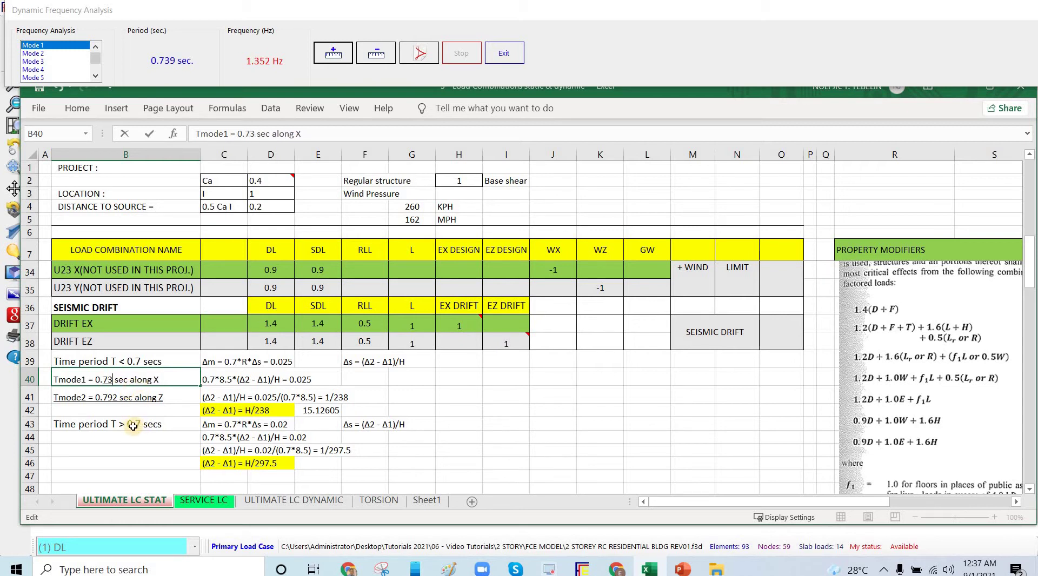
{"action": "type", "text": "9"}
{"action": "key", "text": "Return"}
{"action": "key", "text": "Return"}
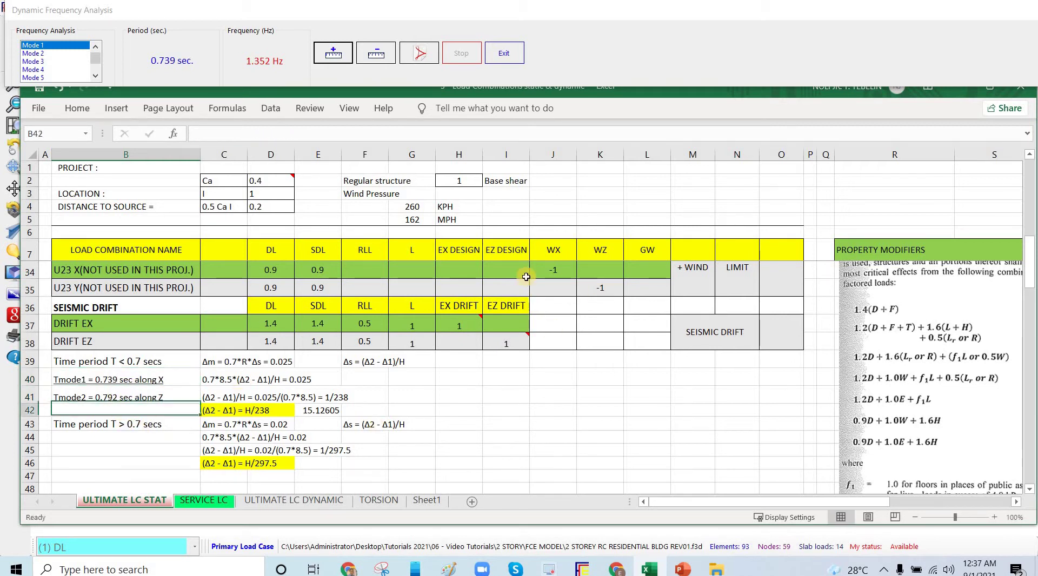
Compare the periods of Mode 1 and Mode 2 in the frequency analysis with the Tmode2 entry in cell B41
{"action": "left_click", "coordinate": [60, 53]}
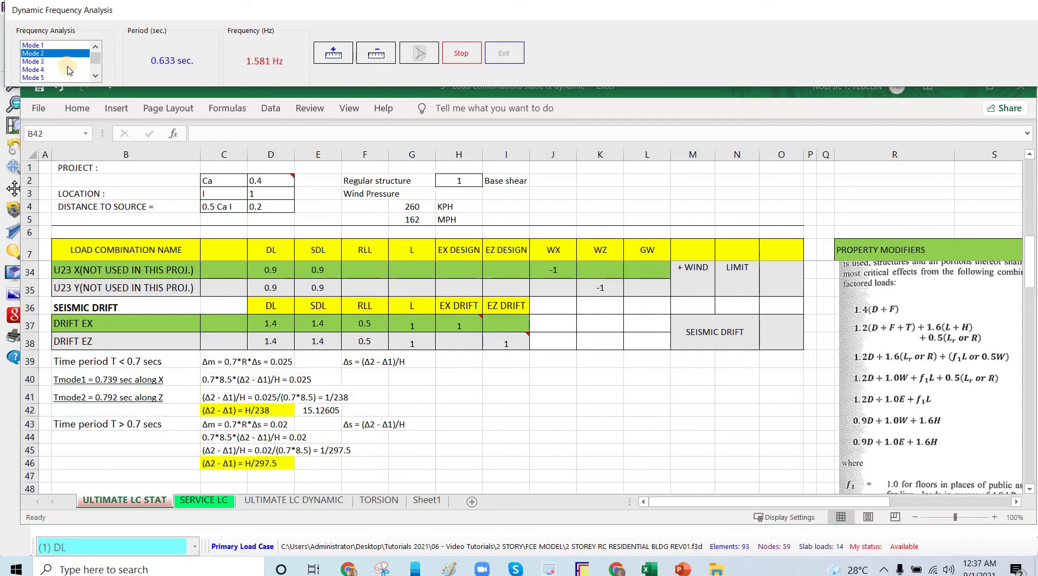
{"action": "left_click", "coordinate": [57, 46]}
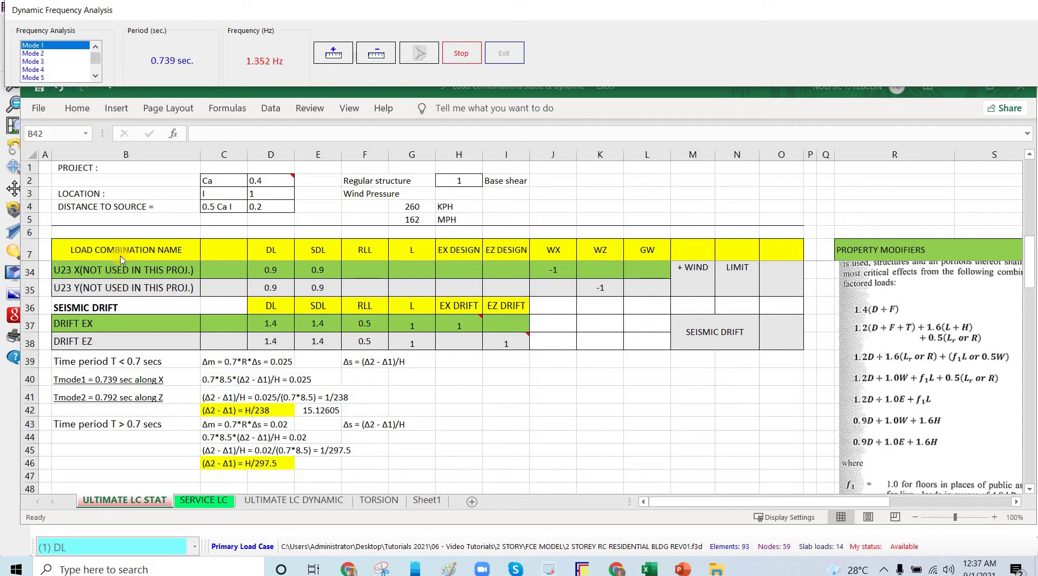
{"action": "left_click", "coordinate": [173, 418]}
{"action": "key", "text": "Up"}
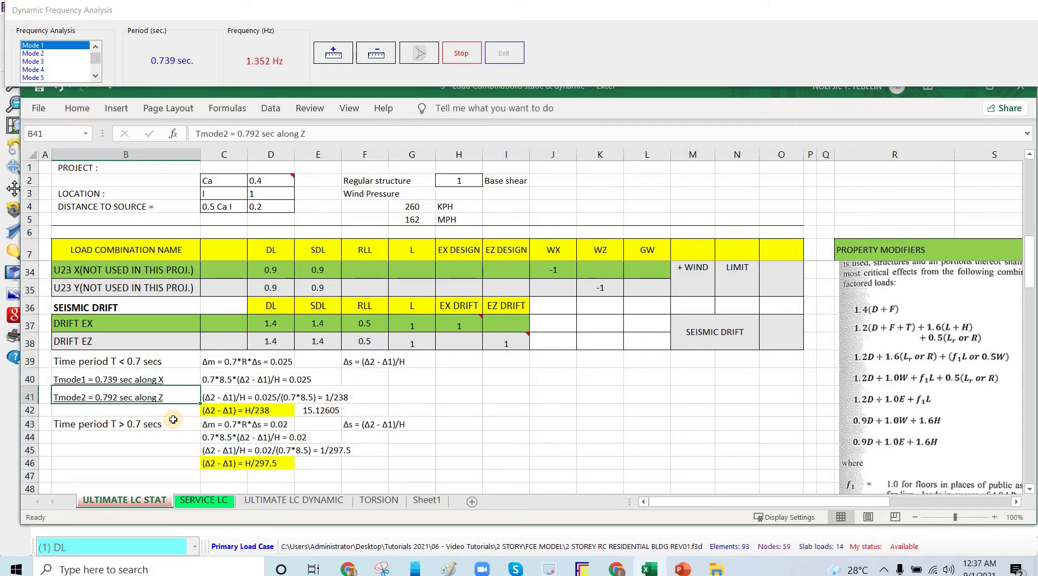
Show Mode 2 in the frequency analysis and set the Tmode2 period along Z in cell B41 to 0.633 sec
{"action": "left_click", "coordinate": [59, 54]}
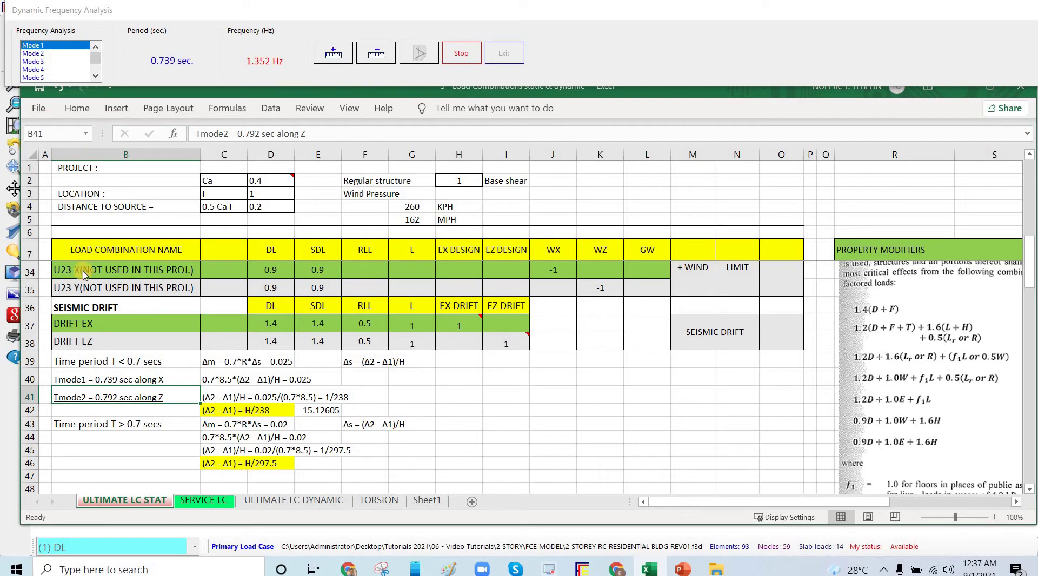
{"action": "left_click", "coordinate": [158, 401]}
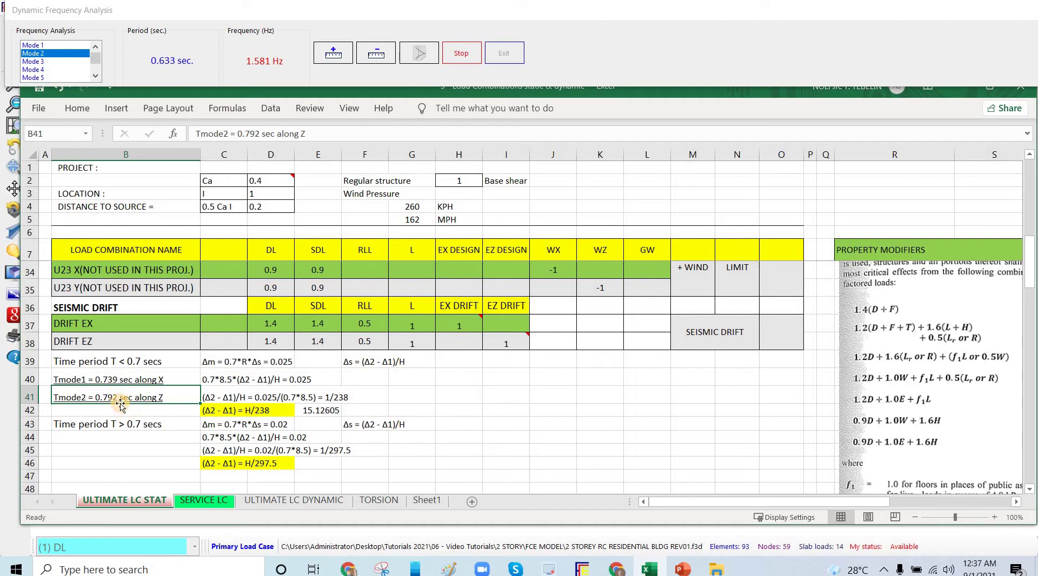
{"action": "double_click", "coordinate": [119, 403]}
{"action": "key", "text": "BackSpace"}
{"action": "key", "text": "BackSpace"}
{"action": "key", "text": "BackSpace"}
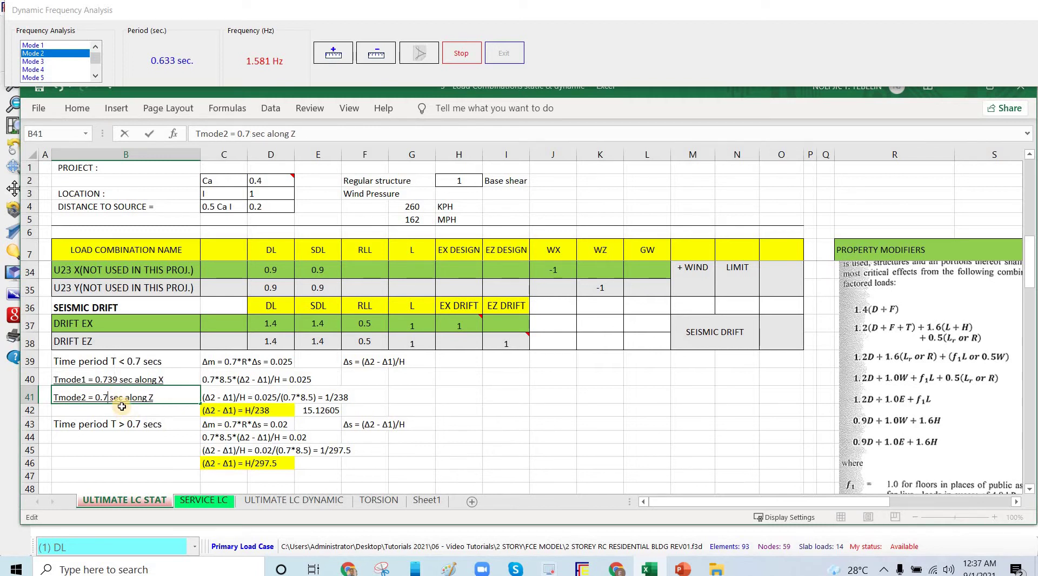
{"action": "type", "text": "633"}
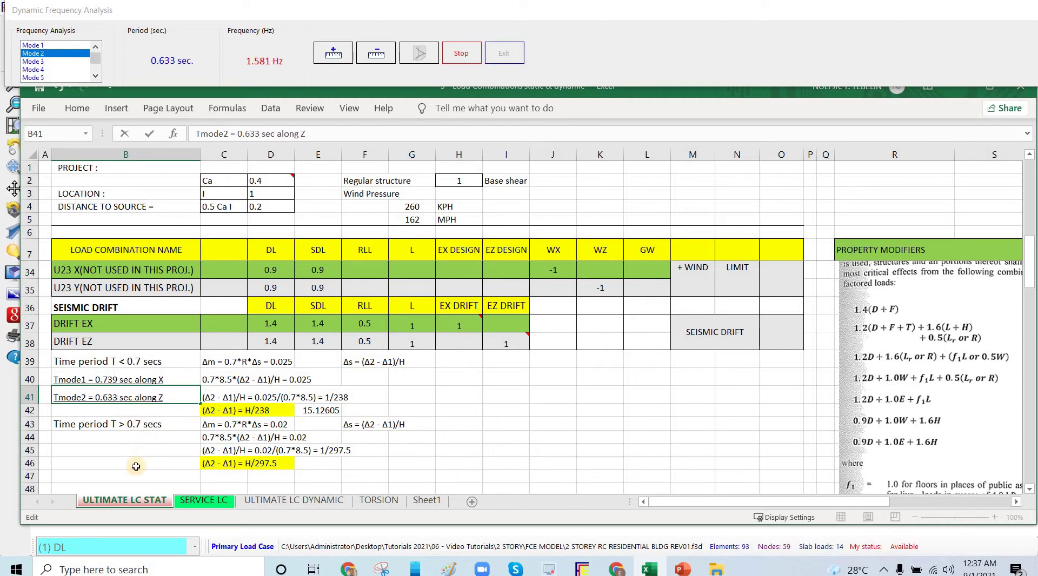
{"action": "key", "text": "Return"}
Examine the T > 0.7 secs heading and the formula behind the H/238 drift limit in cell E42
{"action": "left_click", "coordinate": [134, 463]}
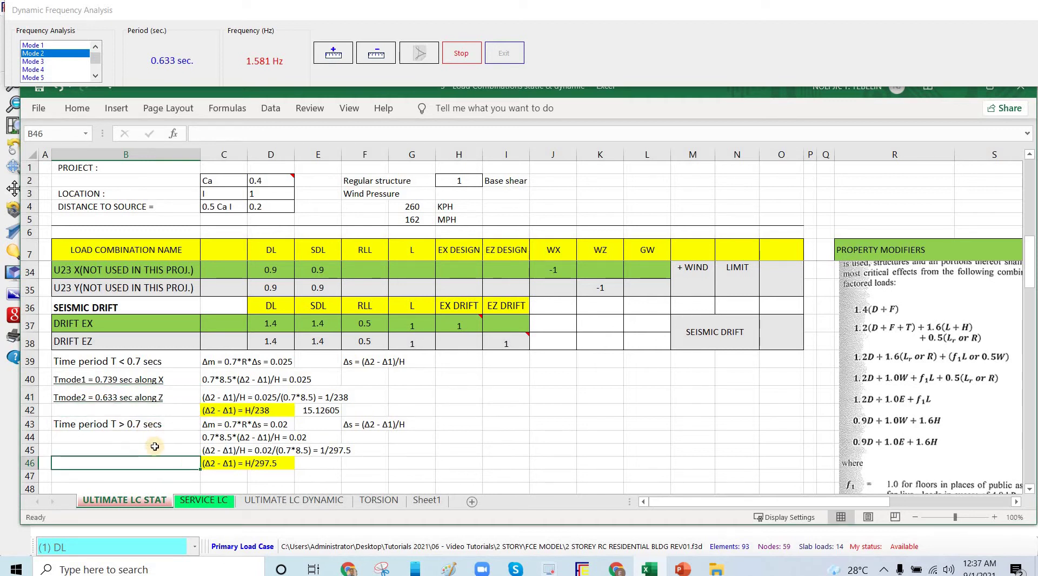
{"action": "key", "text": "Up"}
{"action": "key", "text": "Up"}
{"action": "key", "text": "Up"}
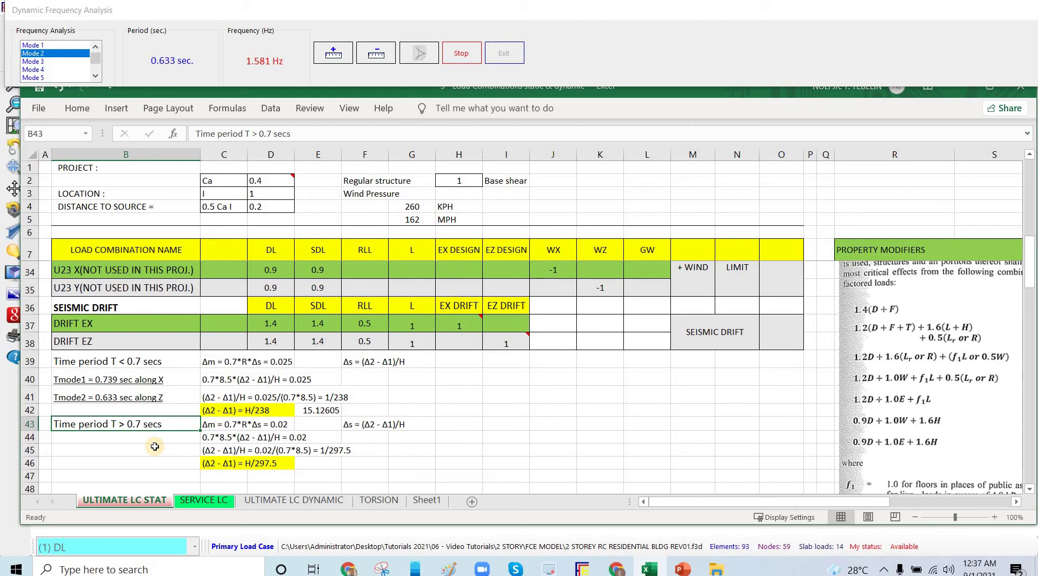
{"action": "left_click", "coordinate": [322, 411]}
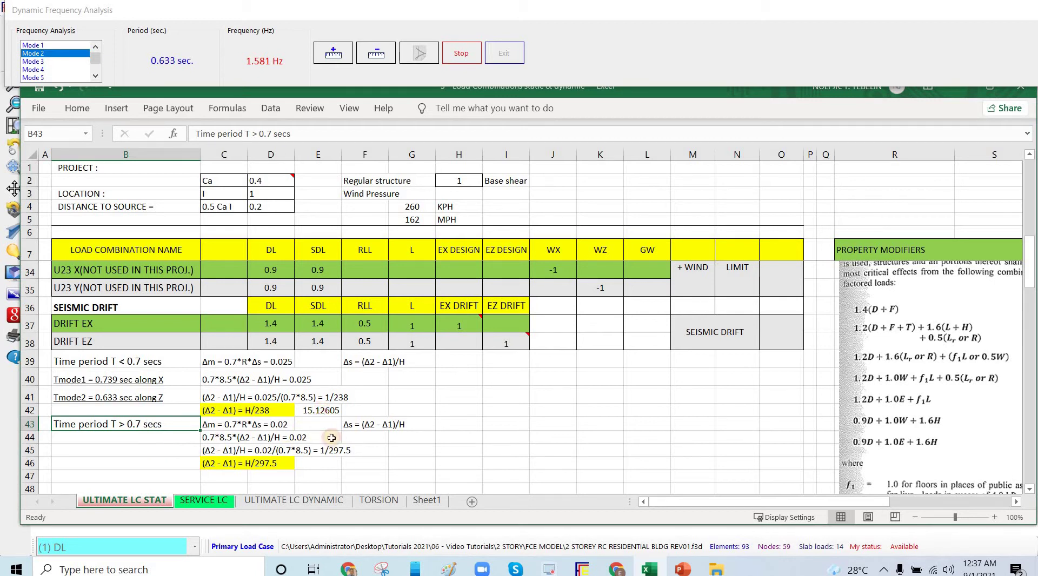
{"action": "key", "text": "F2"}
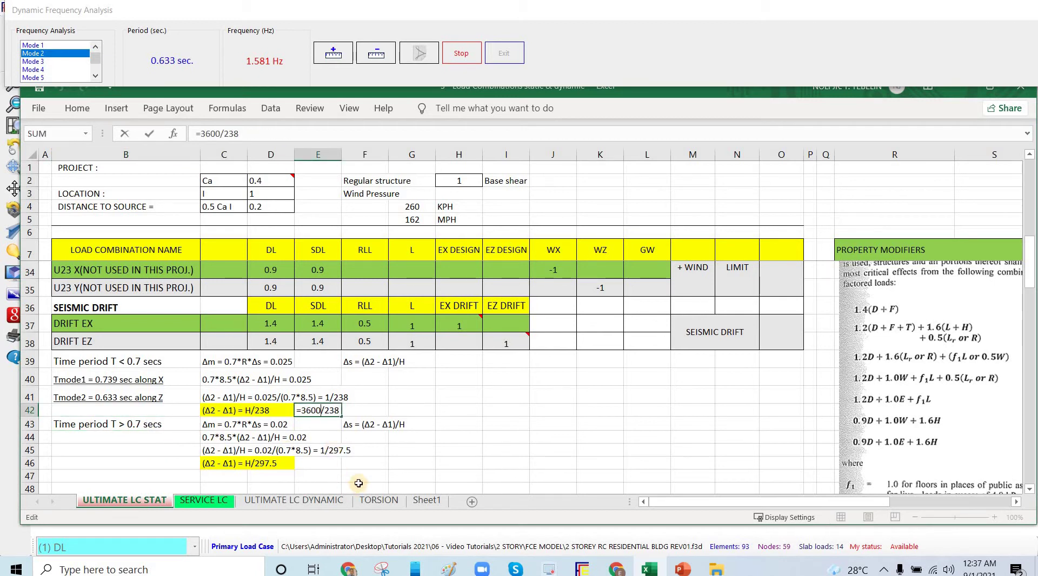
{"action": "key", "text": "Escape"}
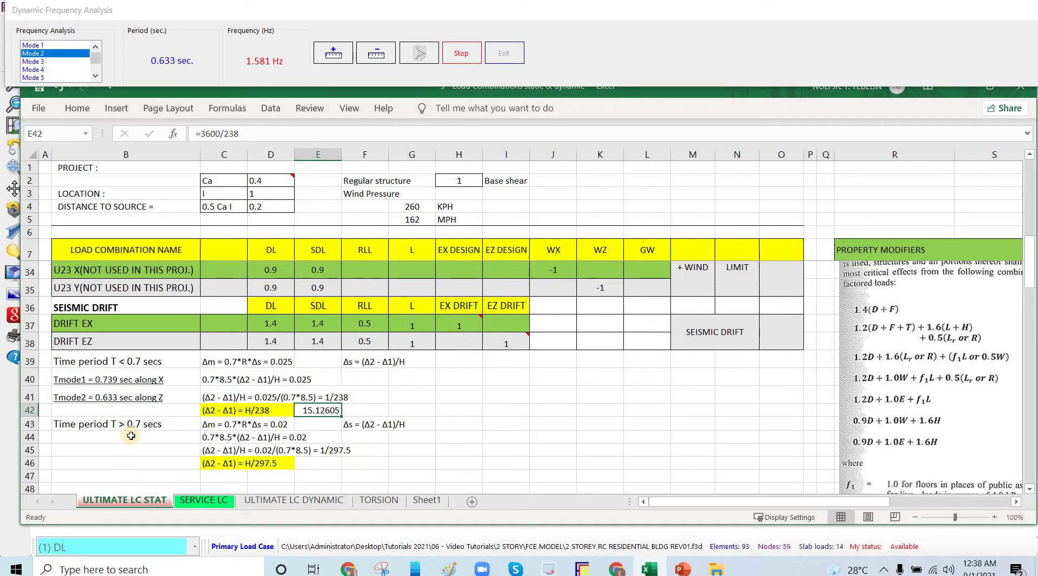
Review the drift limit derivation for time periods above 0.7 secs, down to the H/297.5 result in row 46
{"action": "left_click", "coordinate": [174, 427]}
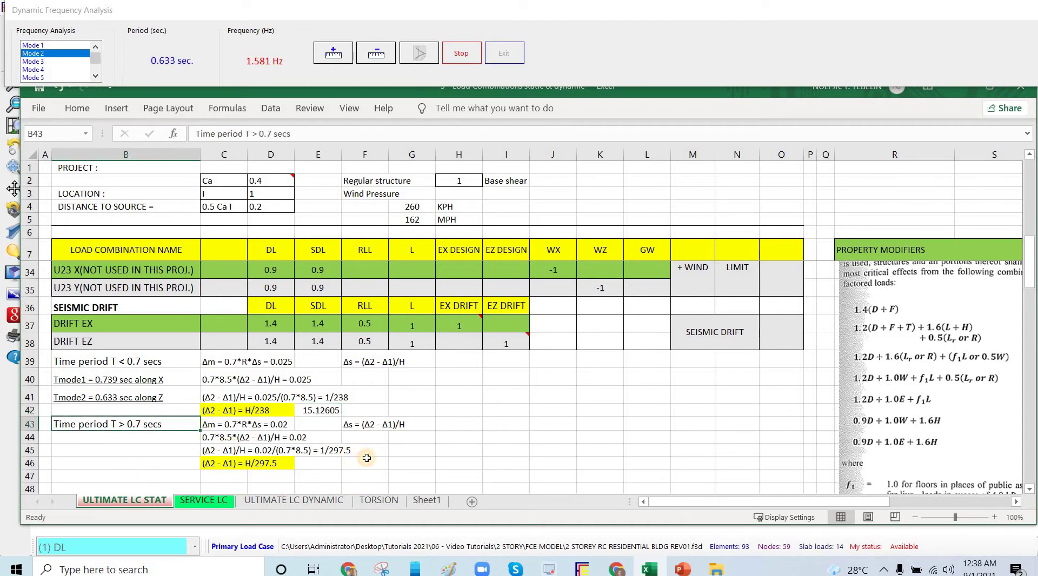
{"action": "key", "text": "shift+Right"}
{"action": "key", "text": "shift+Right"}
{"action": "key", "text": "shift+Down"}
{"action": "key", "text": "shift+Right"}
{"action": "key", "text": "shift+Right"}
{"action": "key", "text": "shift+Down"}
{"action": "key", "text": "shift+Down"}
{"action": "left_click", "coordinate": [289, 478]}
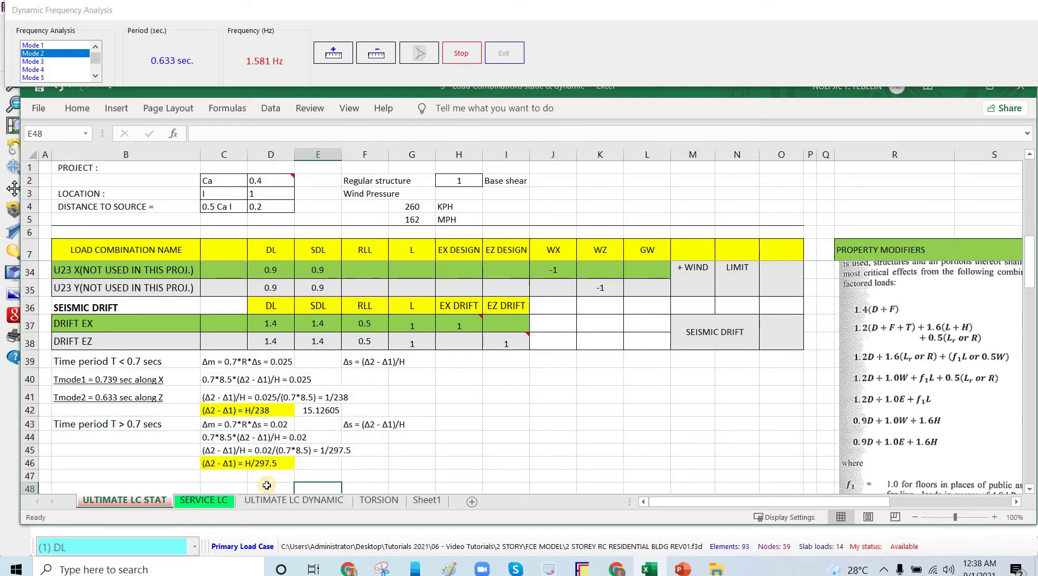
{"action": "left_click", "coordinate": [273, 463]}
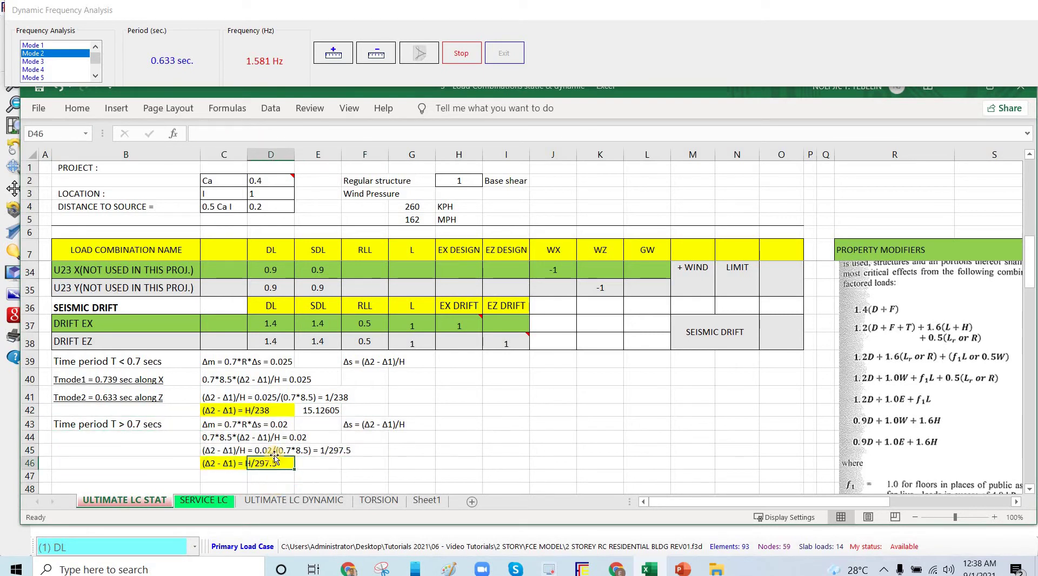
Calculate the H/297.5 drift limit in cell F46 with the formula =3600/297.5
{"action": "left_click", "coordinate": [273, 488]}
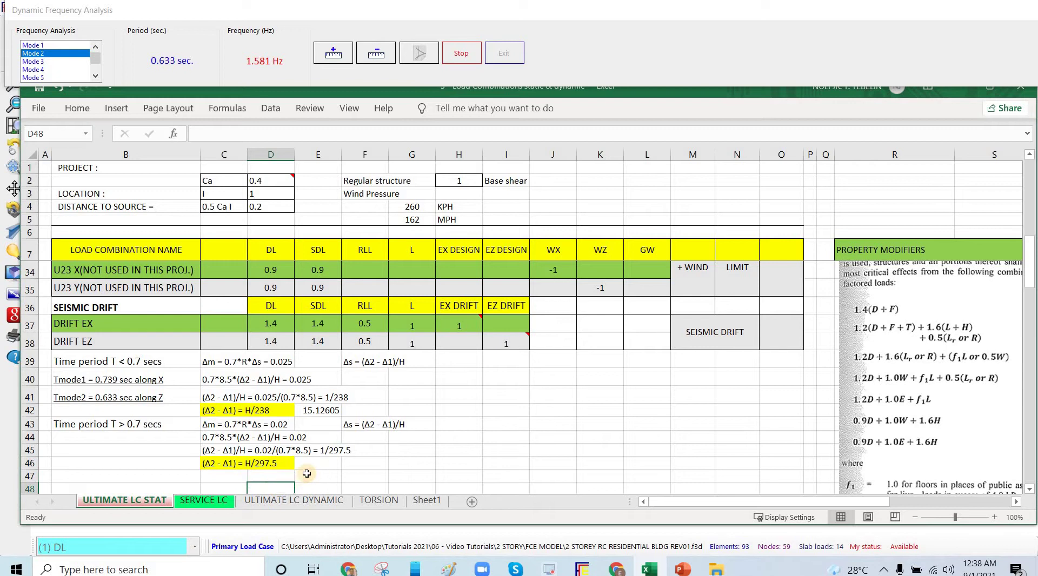
{"action": "key", "text": "Up"}
{"action": "key", "text": "Up"}
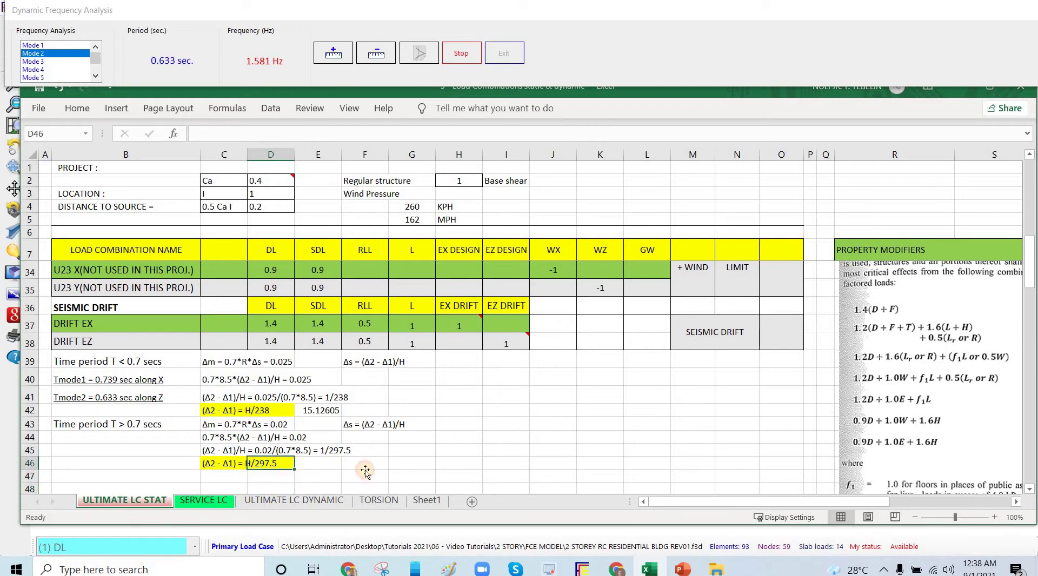
{"action": "key", "text": "Right"}
{"action": "key", "text": "Right"}
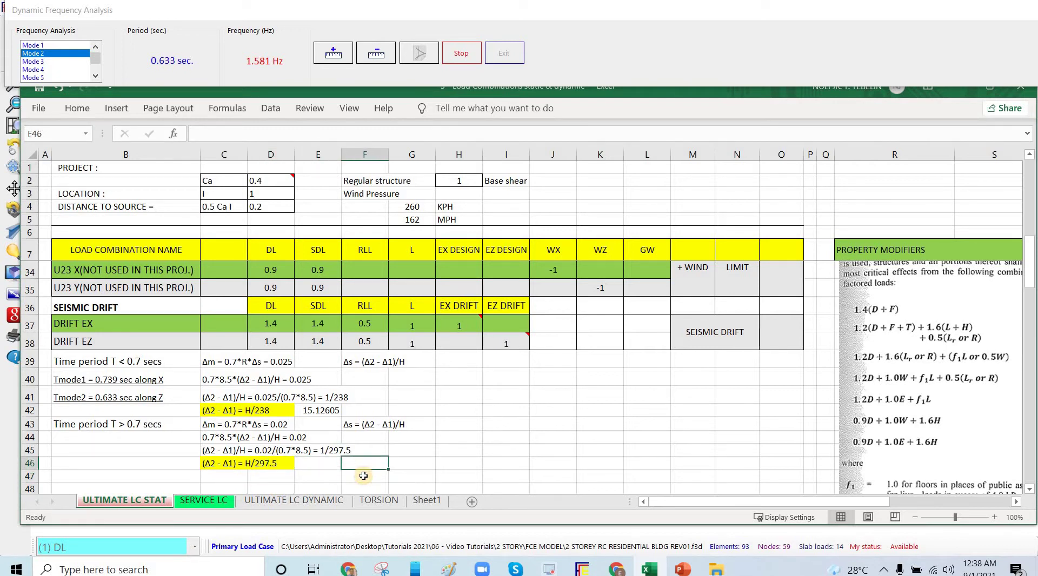
{"action": "type", "text": "=3600"}
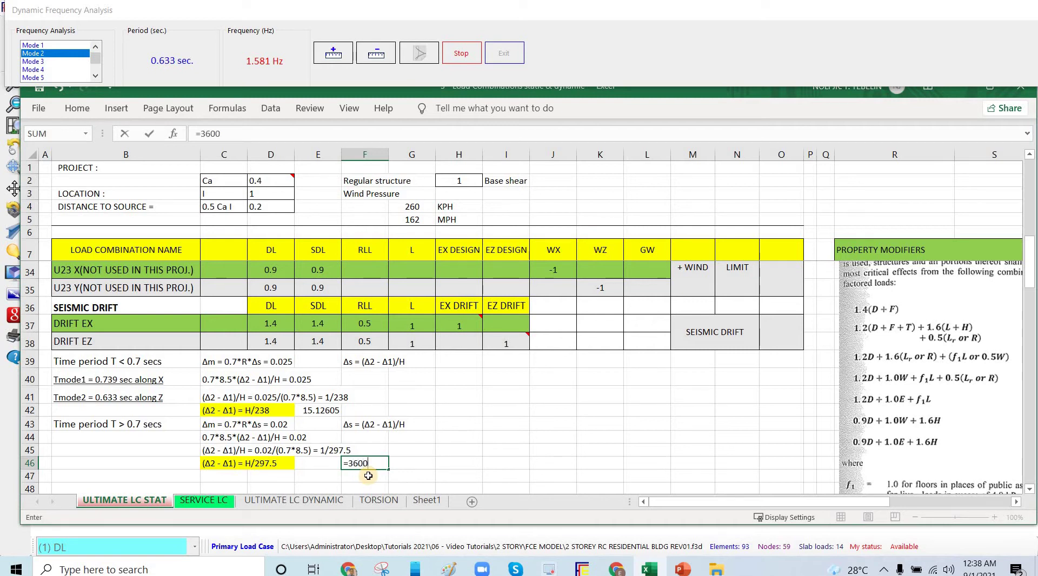
{"action": "type", "text": "/297.5"}
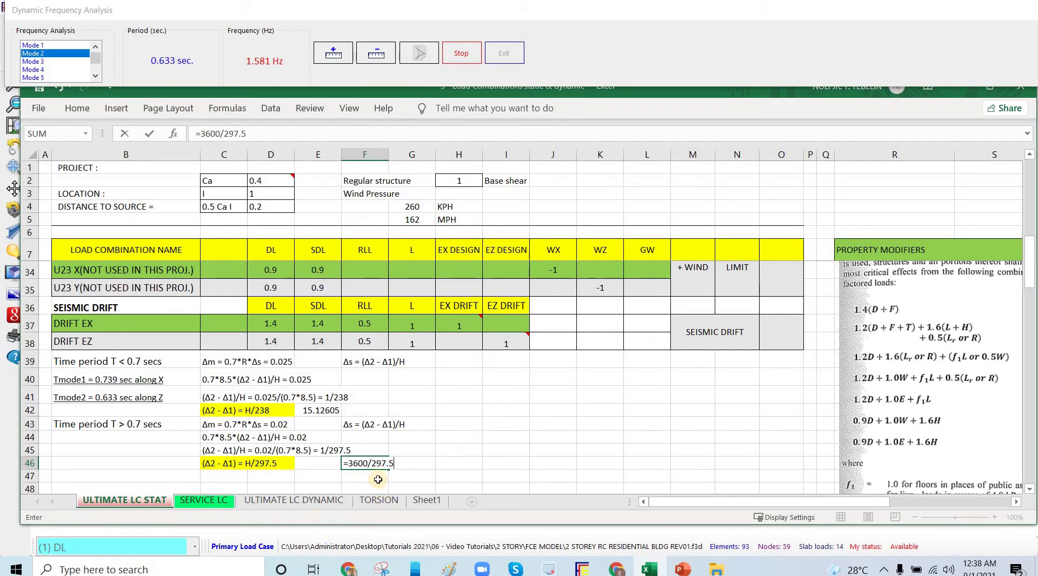
{"action": "key", "text": "Return"}
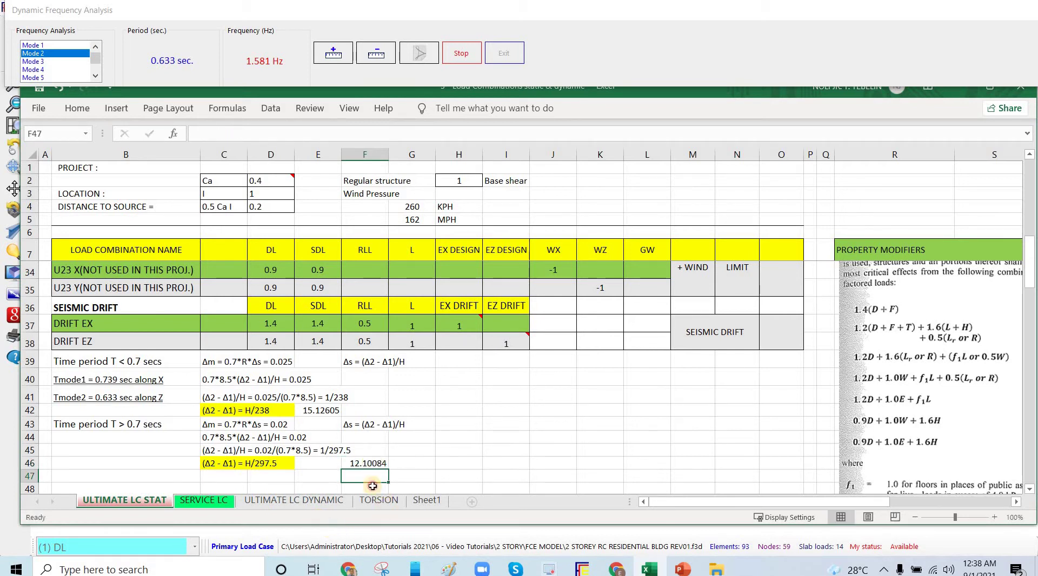
Compare the calculated drift limits in cells F46 and E42 for the two time period ranges
{"action": "key", "text": "Up"}
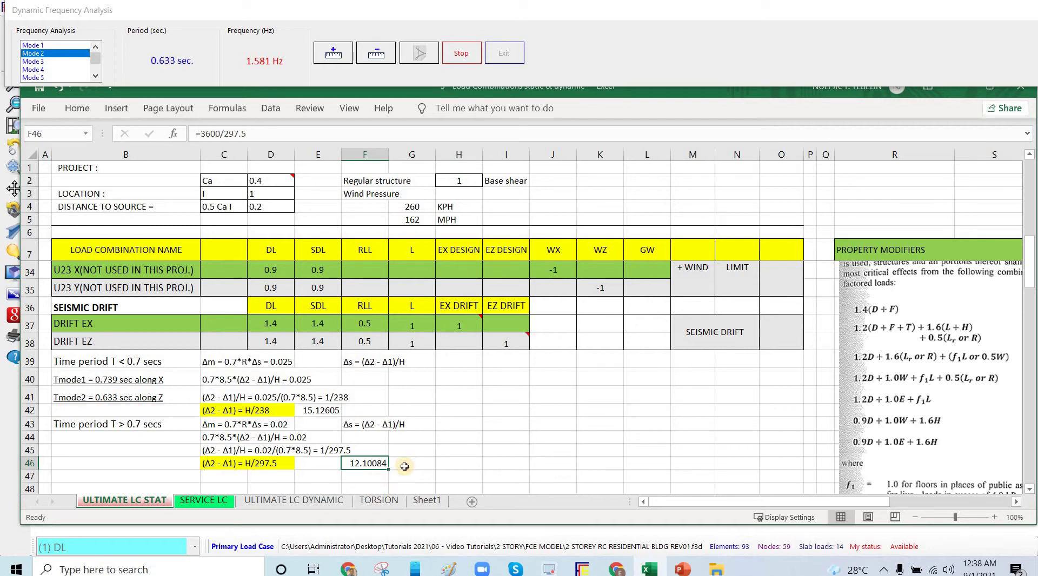
{"action": "key", "text": "Right"}
{"action": "key", "text": "Left"}
{"action": "key", "text": "Right"}
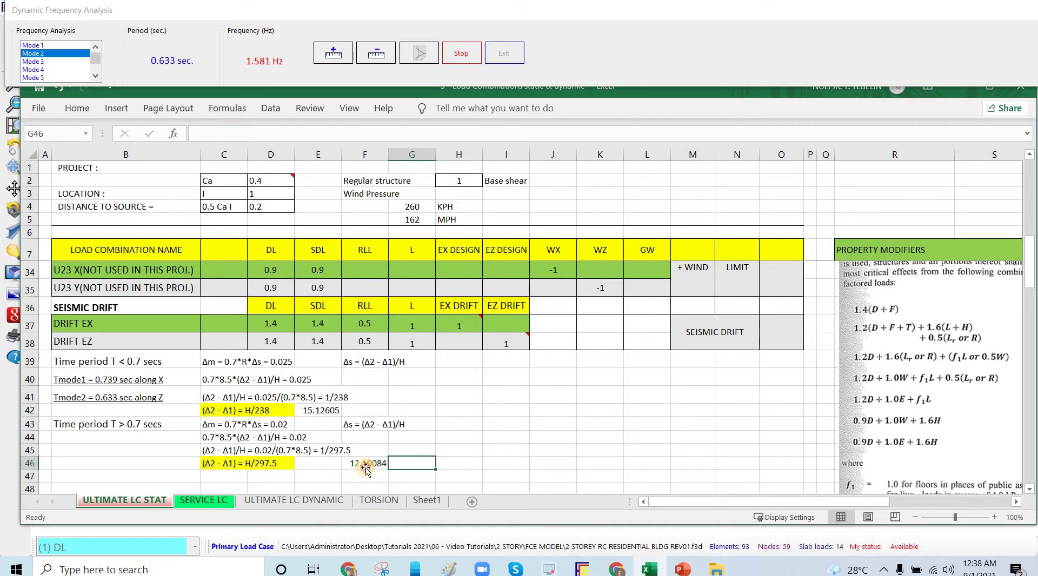
{"action": "key", "text": "Left"}
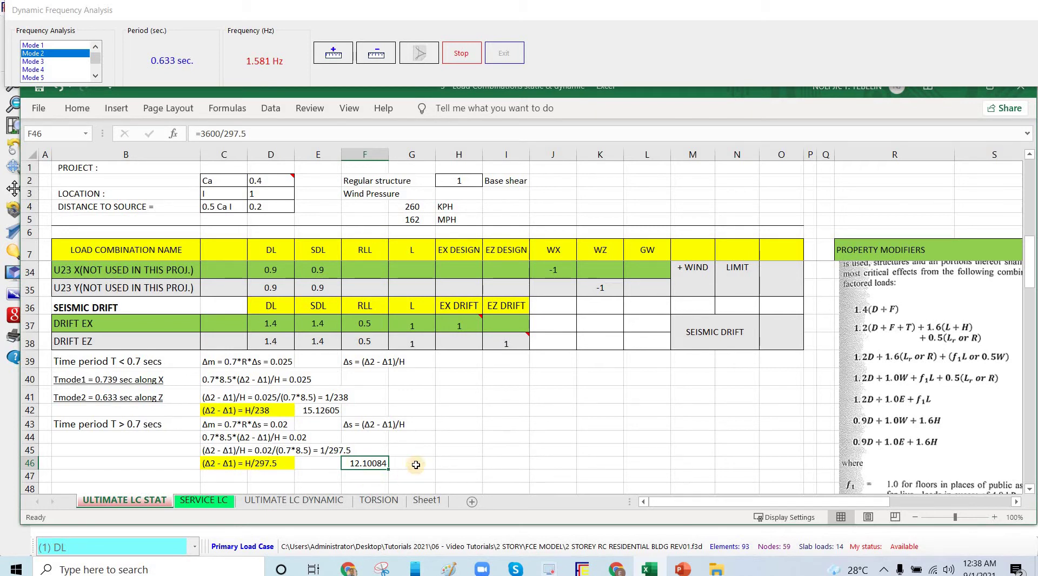
{"action": "key", "text": "Down"}
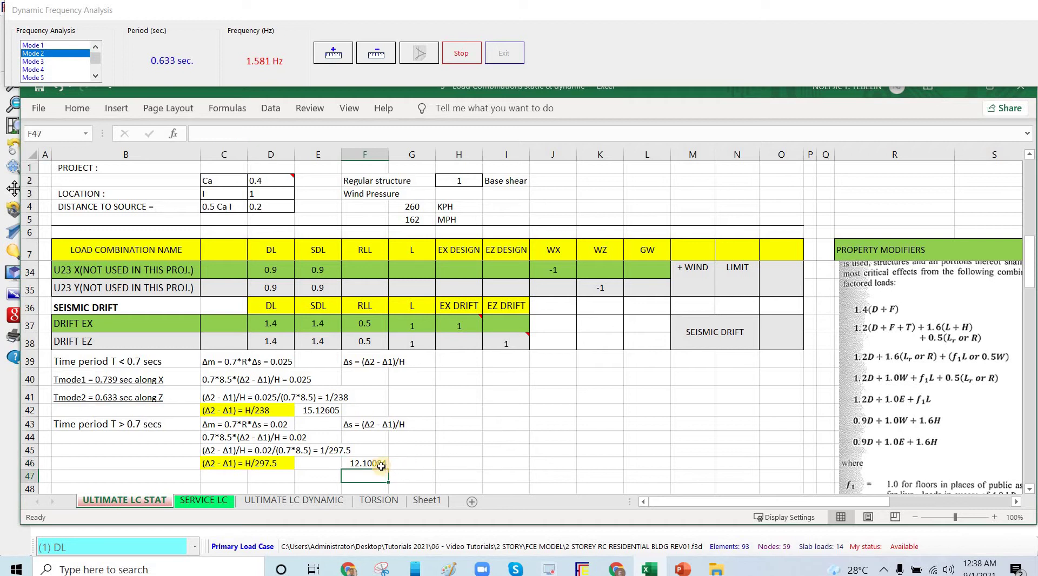
{"action": "key", "text": "Up"}
{"action": "key", "text": "Right"}
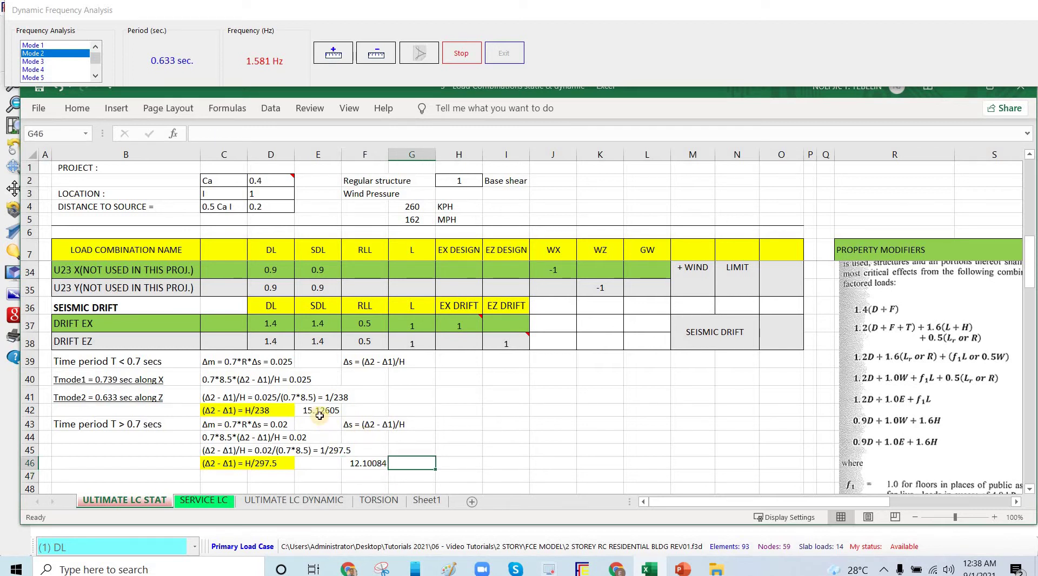
{"action": "left_click", "coordinate": [316, 412]}
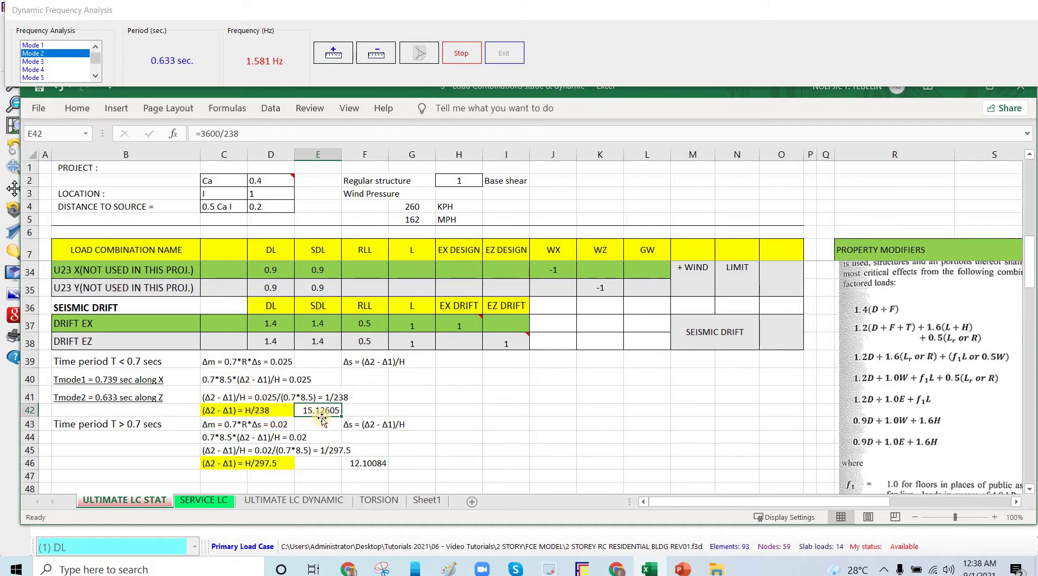
{"action": "key", "text": "Return"}
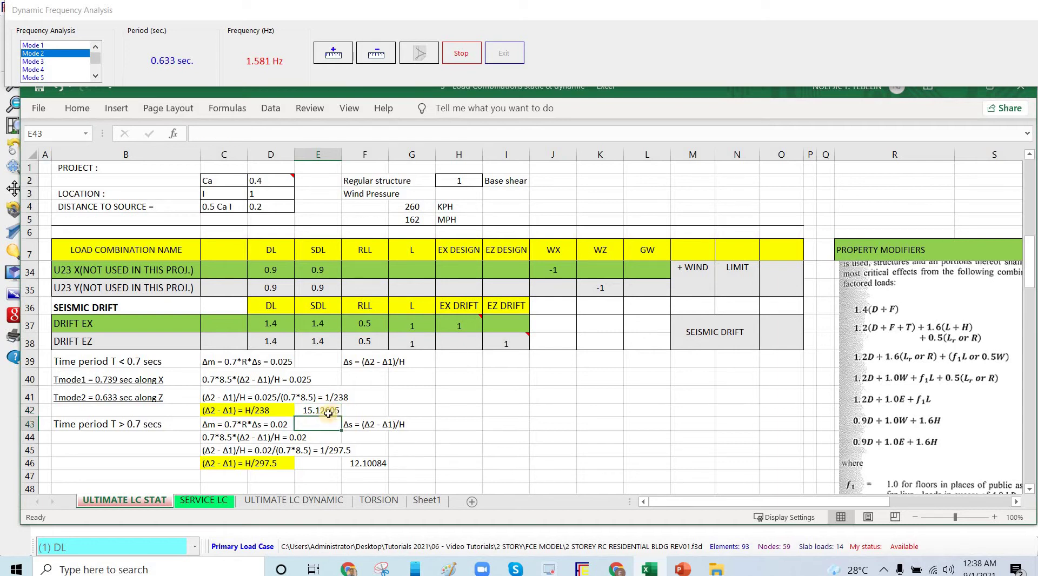
{"action": "left_click", "coordinate": [329, 413]}
{"action": "left_click", "coordinate": [454, 413]}
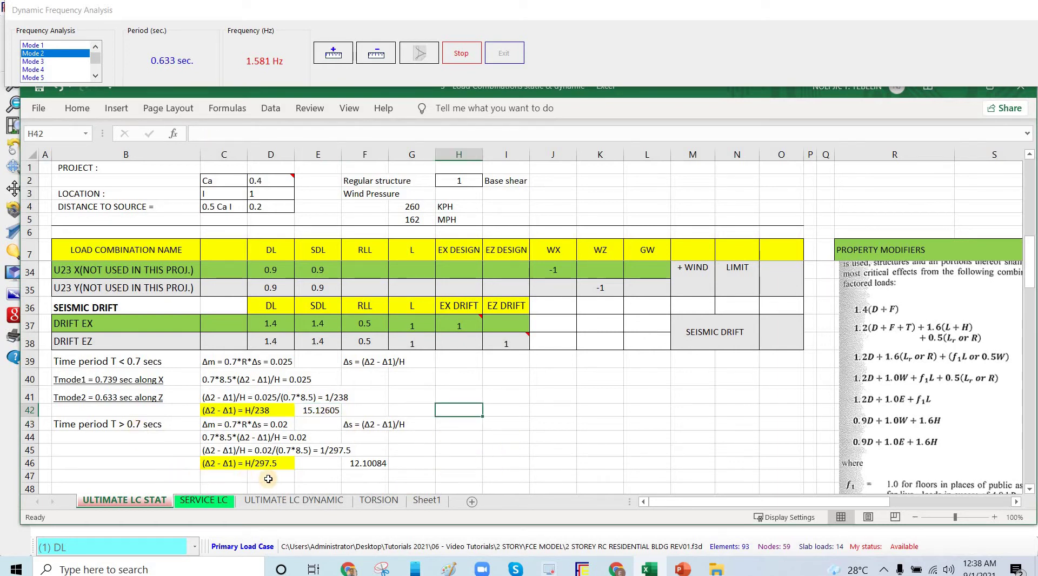
{"action": "left_click", "coordinate": [368, 465]}
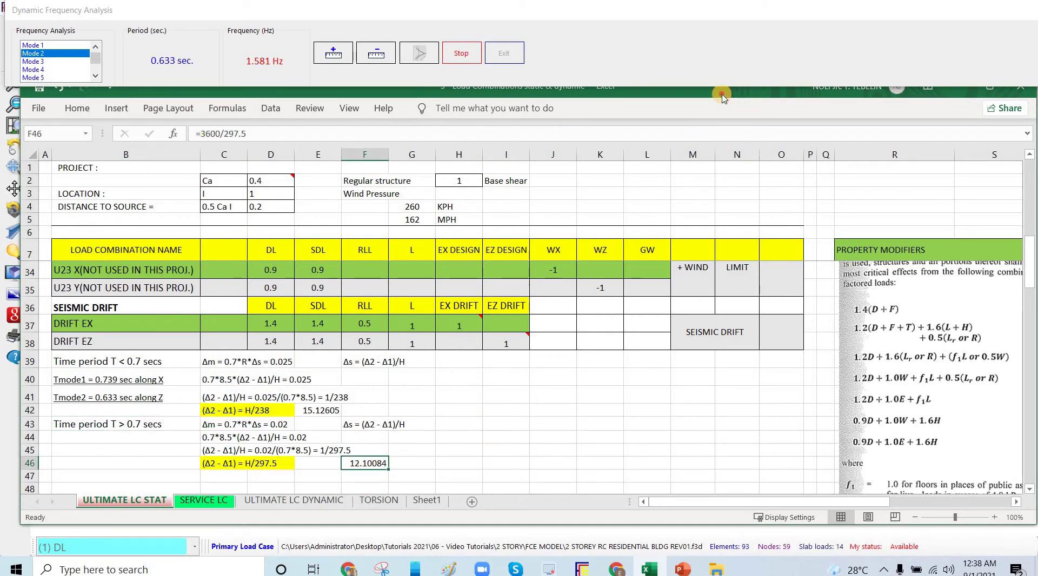
Move the workbook window clear of the frequency analysis panel and review the T > 0.7 secs limits against the Tmode1 entry
{"action": "left_click", "coordinate": [725, 114]}
{"action": "left_click_drag", "start_coordinate": [725, 115], "coordinate": [672, 114]}
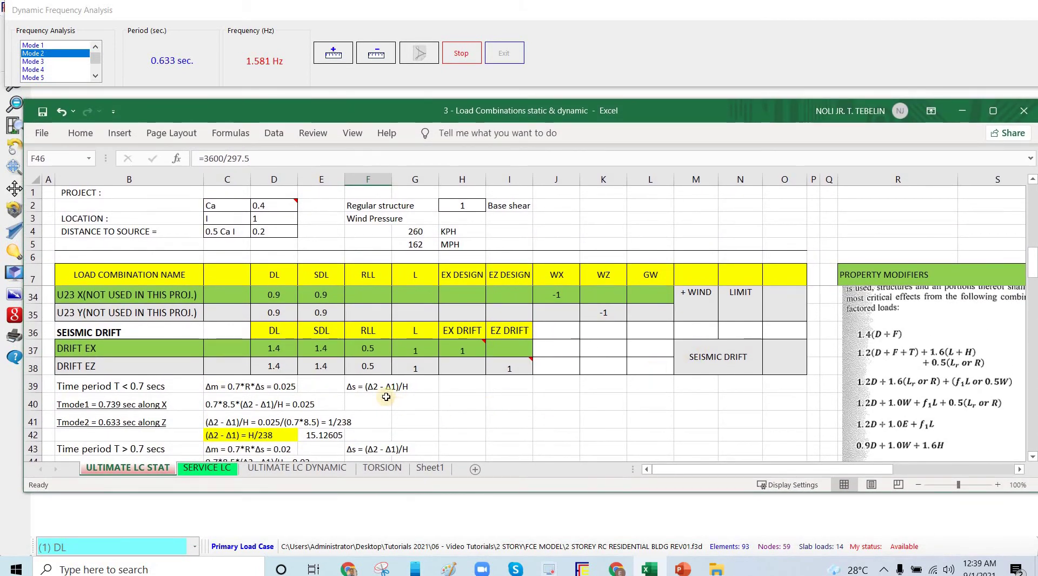
{"action": "scroll", "coordinate": [387, 398], "scroll_direction": "down", "scroll_amount": 3}
{"action": "key", "text": "Down"}
{"action": "key", "text": "Down"}
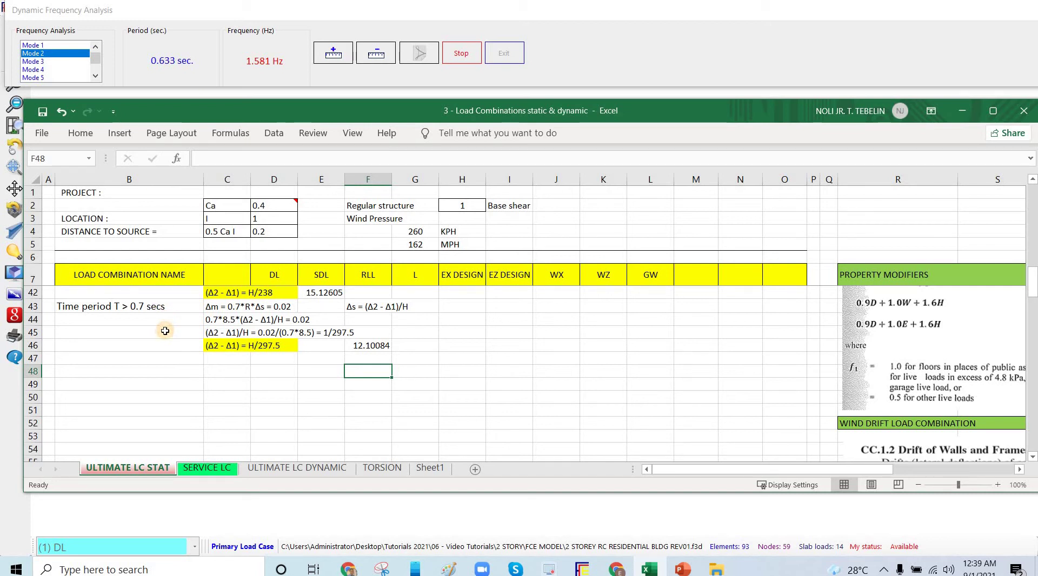
{"action": "left_click", "coordinate": [164, 309]}
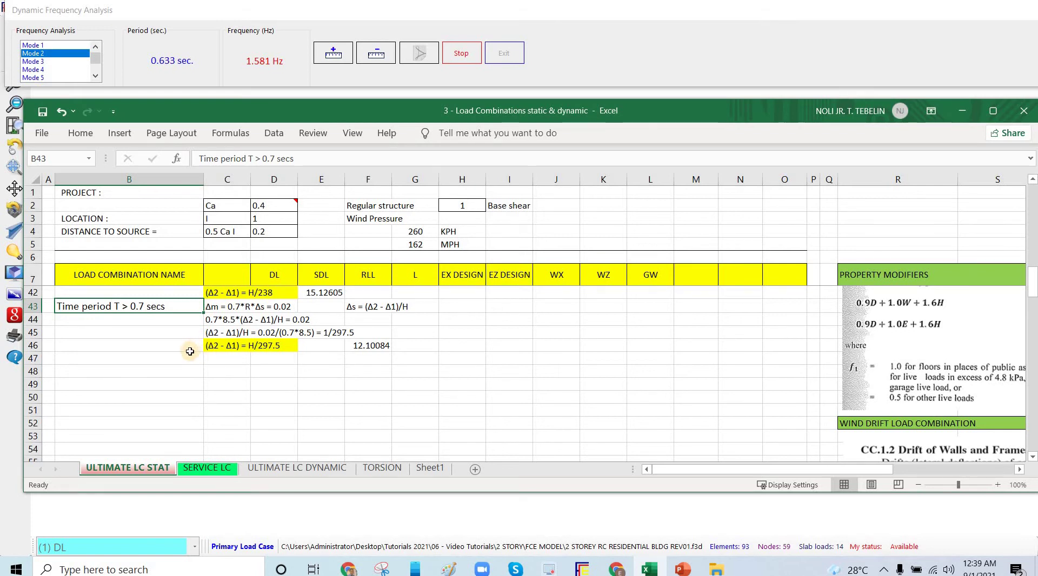
{"action": "scroll", "coordinate": [137, 410], "scroll_direction": "up", "scroll_amount": 3}
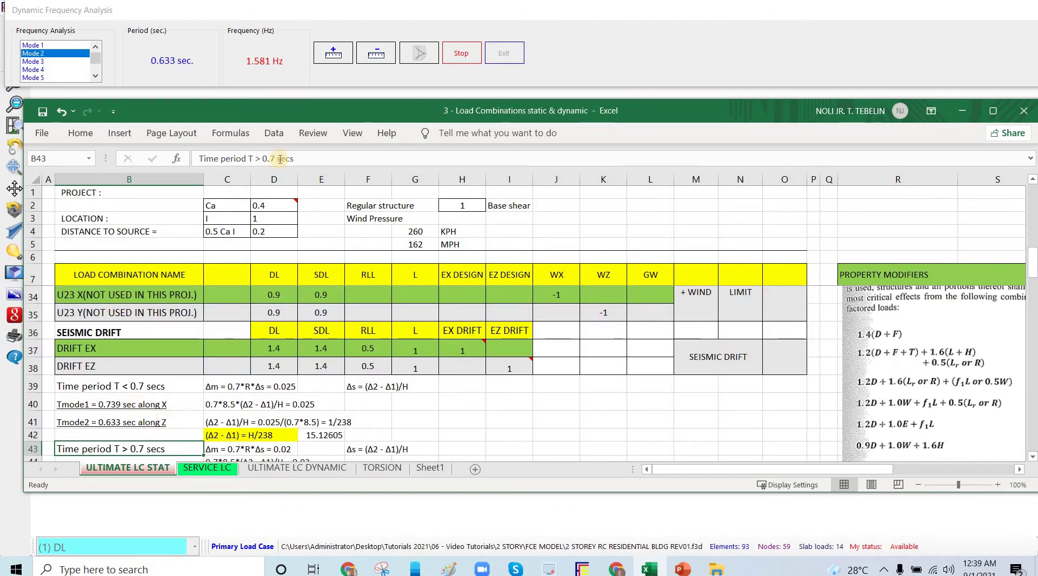
{"action": "left_click", "coordinate": [162, 407]}
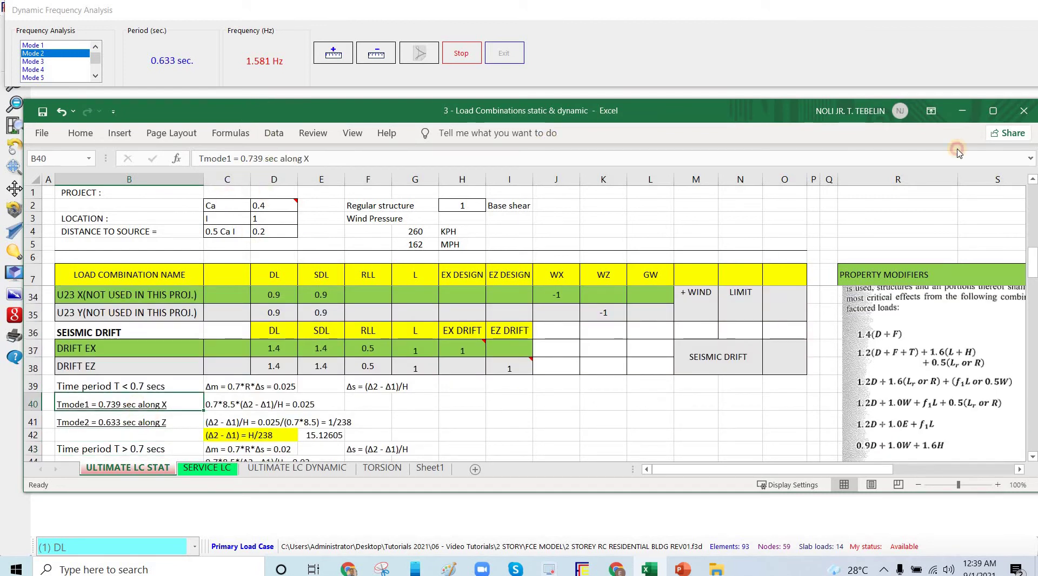
Clear the workbook off the model view, stop the mode shape animation and exit the dynamic frequency analysis
{"action": "left_click_drag", "start_coordinate": [698, 111], "coordinate": [1037, 178]}
{"action": "left_click", "coordinate": [796, 257]}
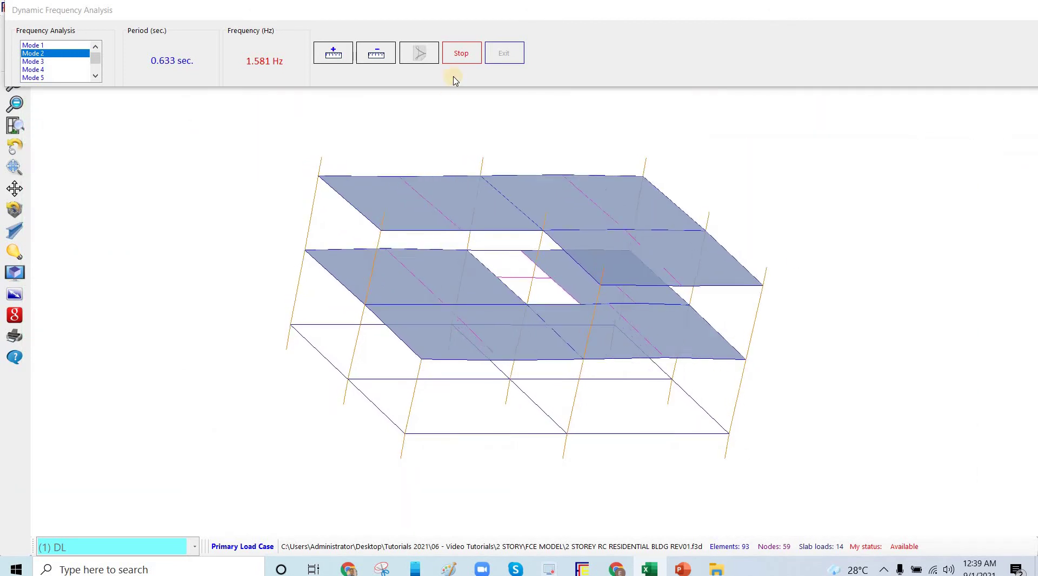
{"action": "left_click", "coordinate": [459, 56]}
{"action": "left_click", "coordinate": [513, 51]}
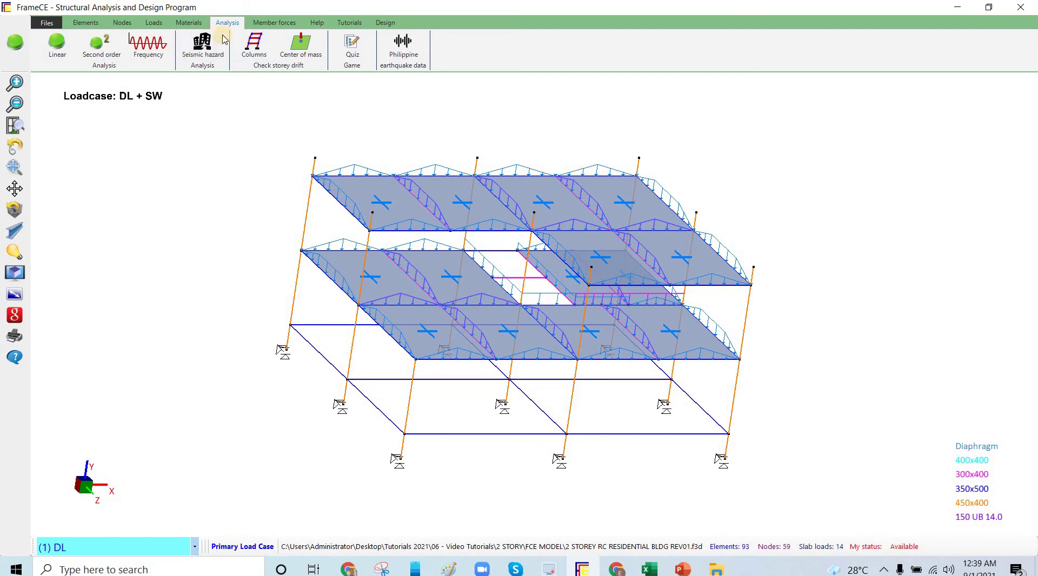
Start the column storey drift check with load cases SEISMIC DRIFT X and SEISMIC DRIFT Z selected
{"action": "left_click", "coordinate": [258, 49]}
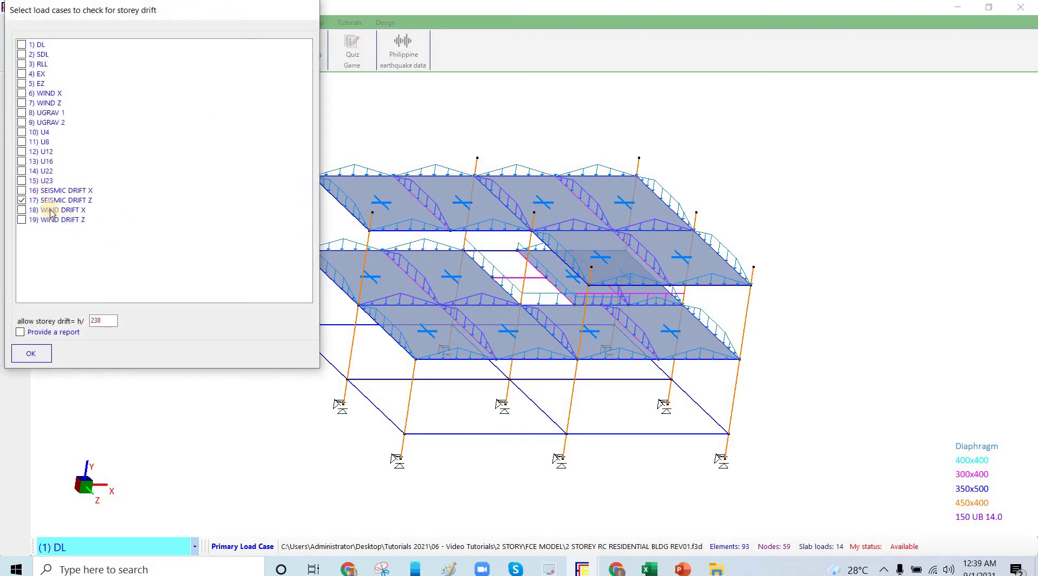
{"action": "left_click", "coordinate": [22, 200]}
{"action": "left_click", "coordinate": [22, 191]}
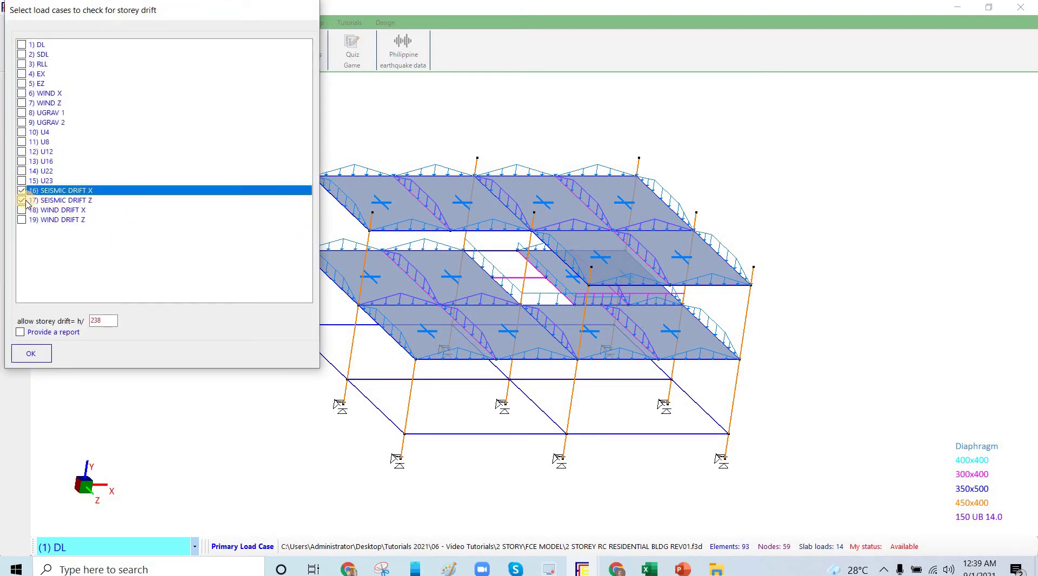
{"action": "left_click", "coordinate": [81, 199]}
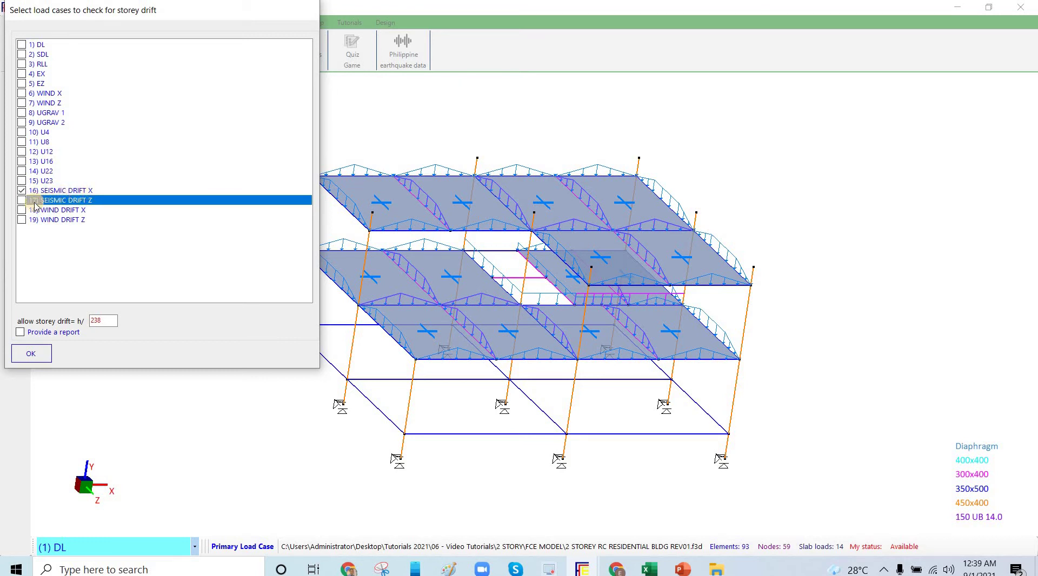
{"action": "left_click", "coordinate": [52, 202]}
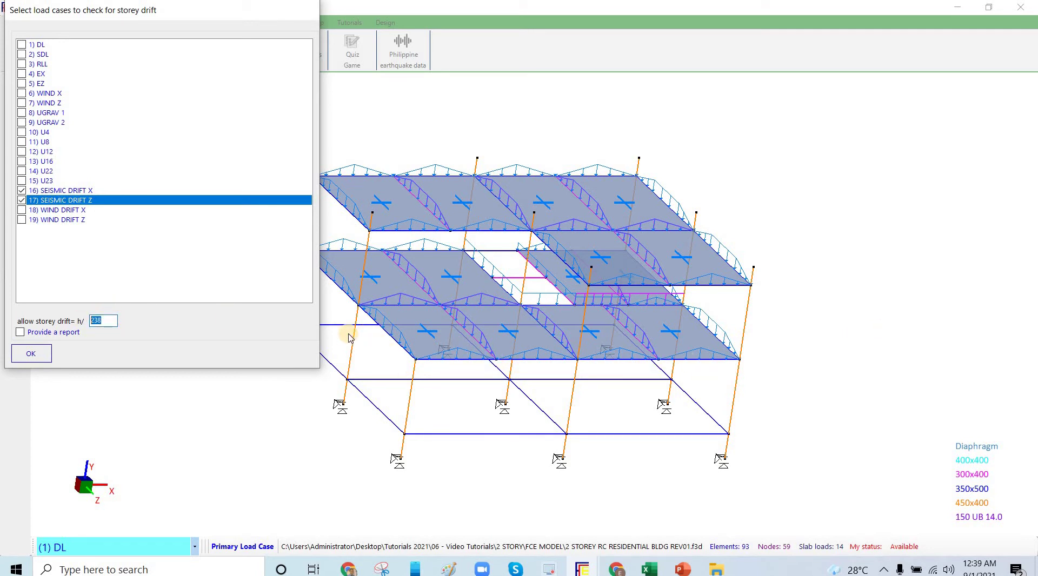
Set the allowable storey drift to h/297.5, request a report, and run the column check, dismissing its messages
{"action": "left_click", "coordinate": [108, 323]}
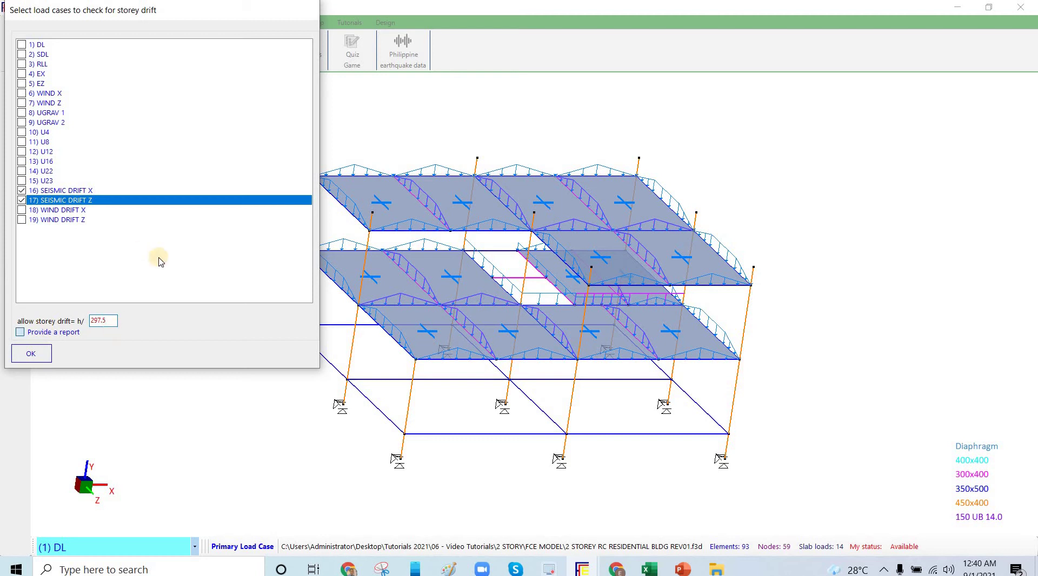
{"action": "left_click", "coordinate": [108, 333]}
{"action": "left_click", "coordinate": [40, 355]}
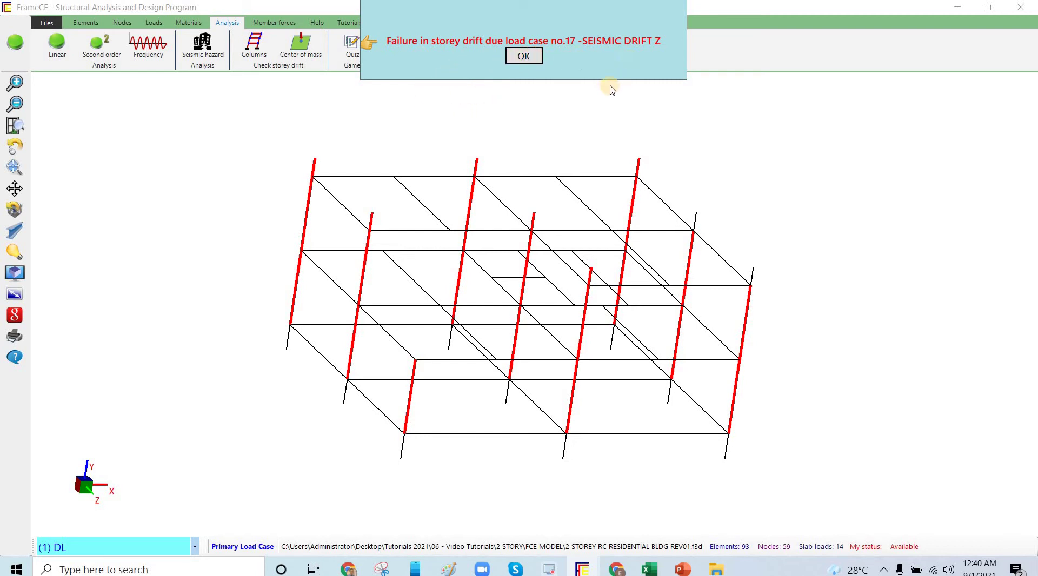
{"action": "left_click", "coordinate": [525, 58]}
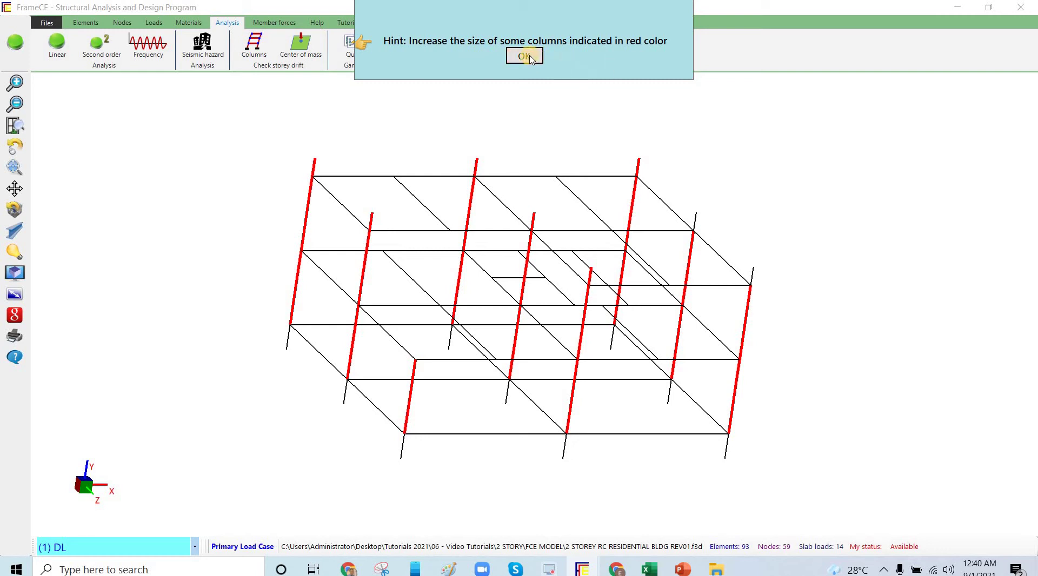
{"action": "left_click", "coordinate": [528, 58]}
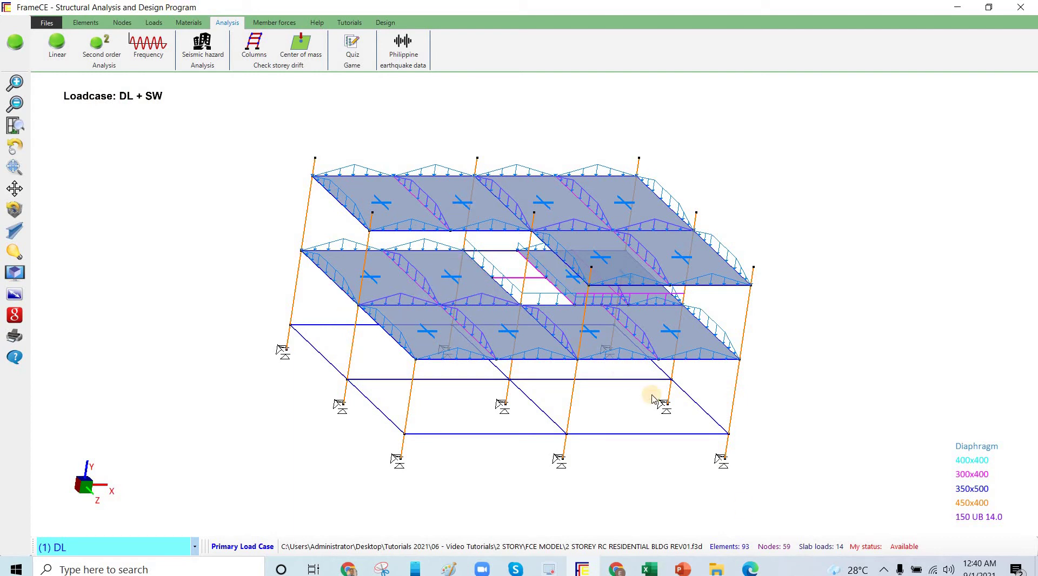
Switch to the storeydrift.pdf report in Edge, examine the first failed columns and move the report off the model
{"action": "left_click", "coordinate": [757, 570]}
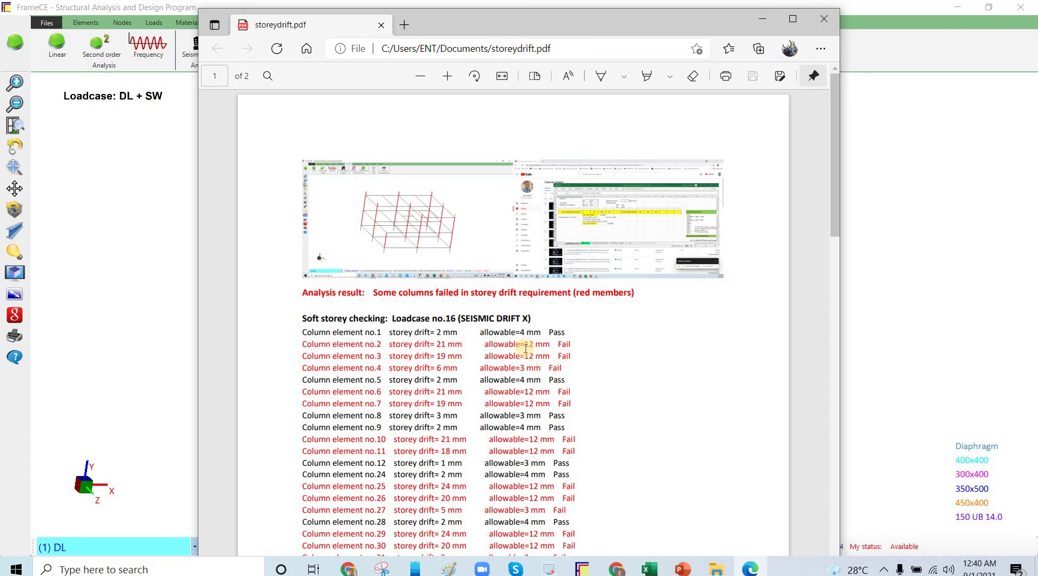
{"action": "left_click_drag", "start_coordinate": [543, 345], "coordinate": [512, 371]}
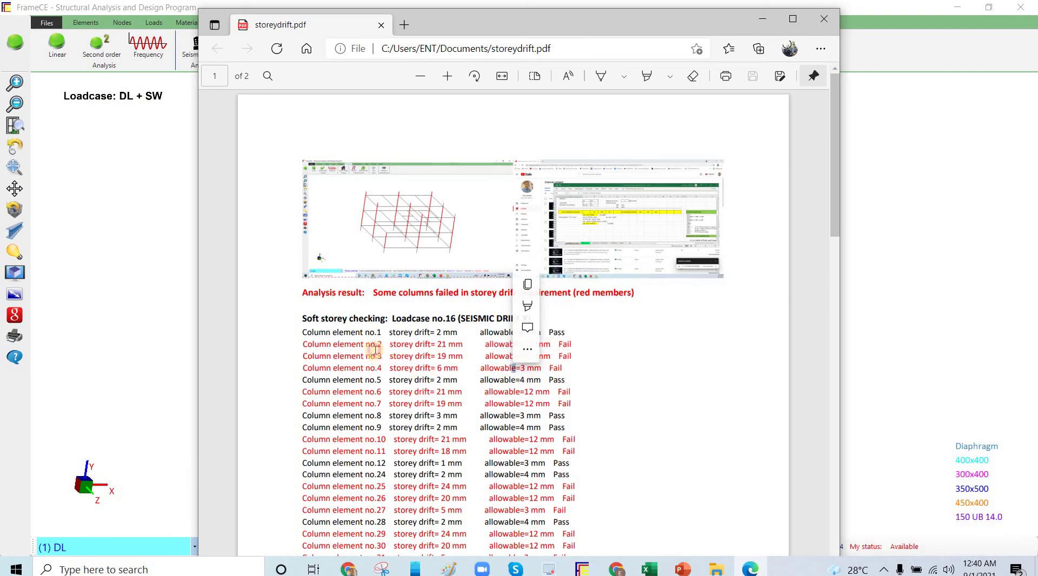
{"action": "left_click_drag", "start_coordinate": [326, 350], "coordinate": [390, 346]}
{"action": "left_click", "coordinate": [538, 233]}
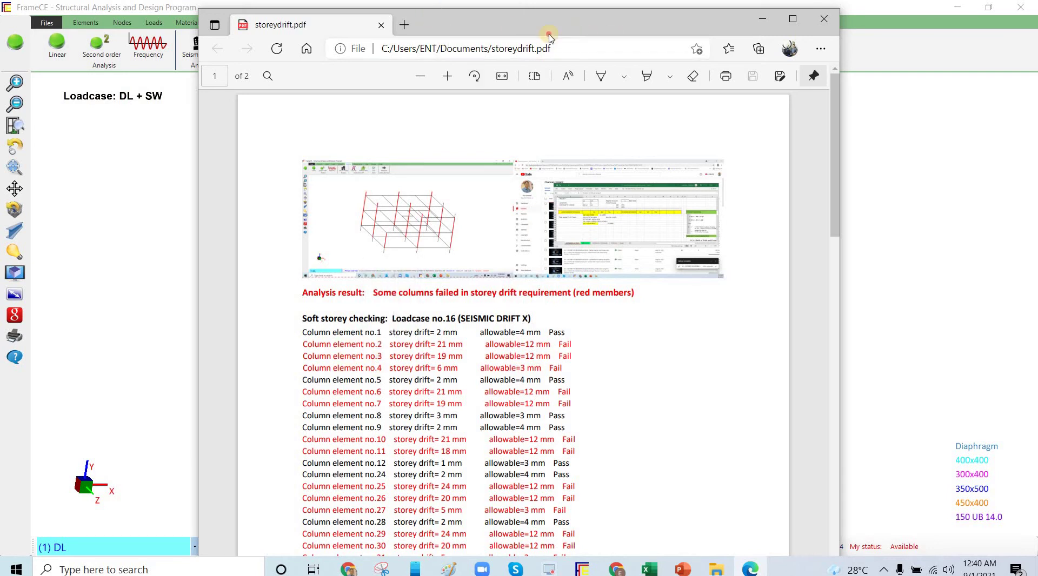
{"action": "left_click_drag", "start_coordinate": [549, 35], "coordinate": [571, 58]}
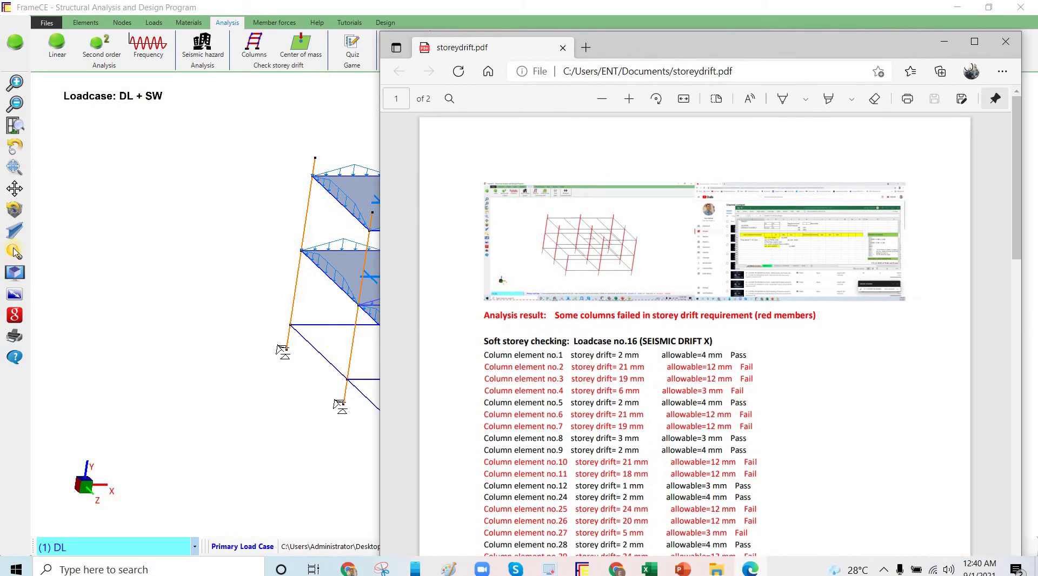
Switch back to FrameCE and turn on the column numbers in the model view
{"action": "left_click", "coordinate": [15, 273]}
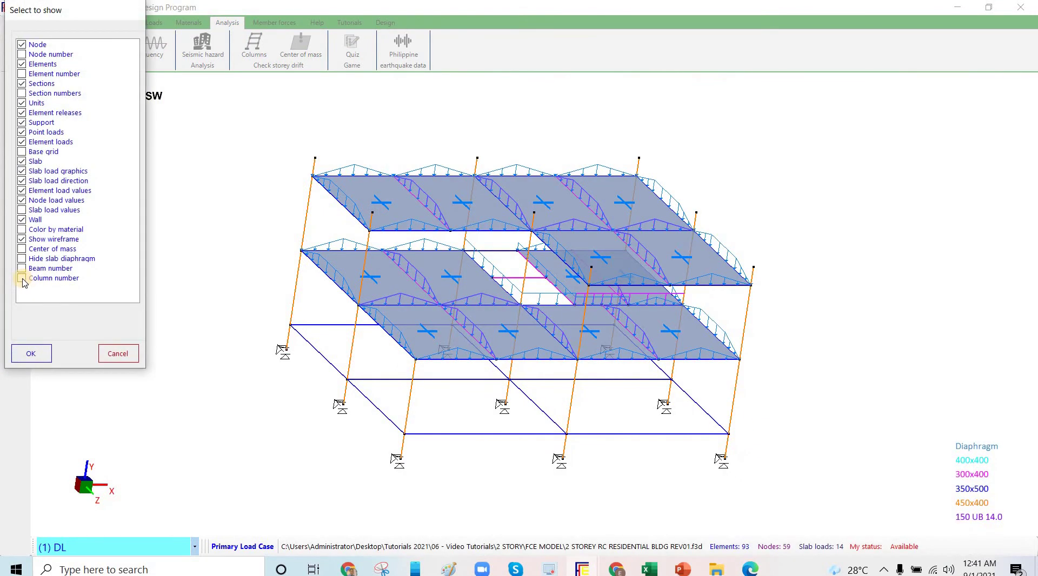
{"action": "left_click", "coordinate": [21, 279]}
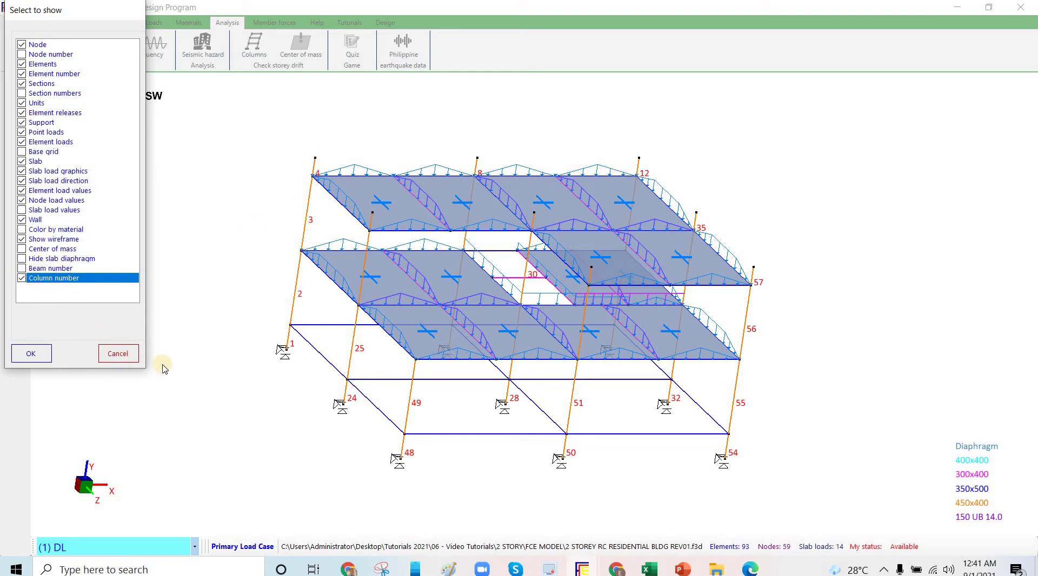
{"action": "left_click", "coordinate": [119, 353]}
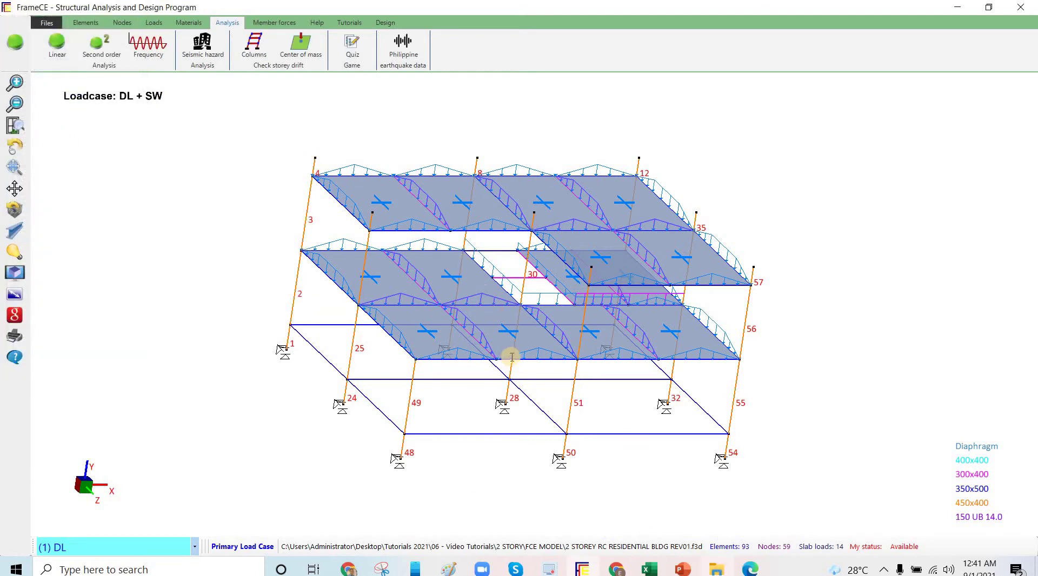
Return to the storey drift report and compare drift against allowable values for columns 1 and 2 under SEISMIC DRIFT X
{"action": "left_click", "coordinate": [750, 569]}
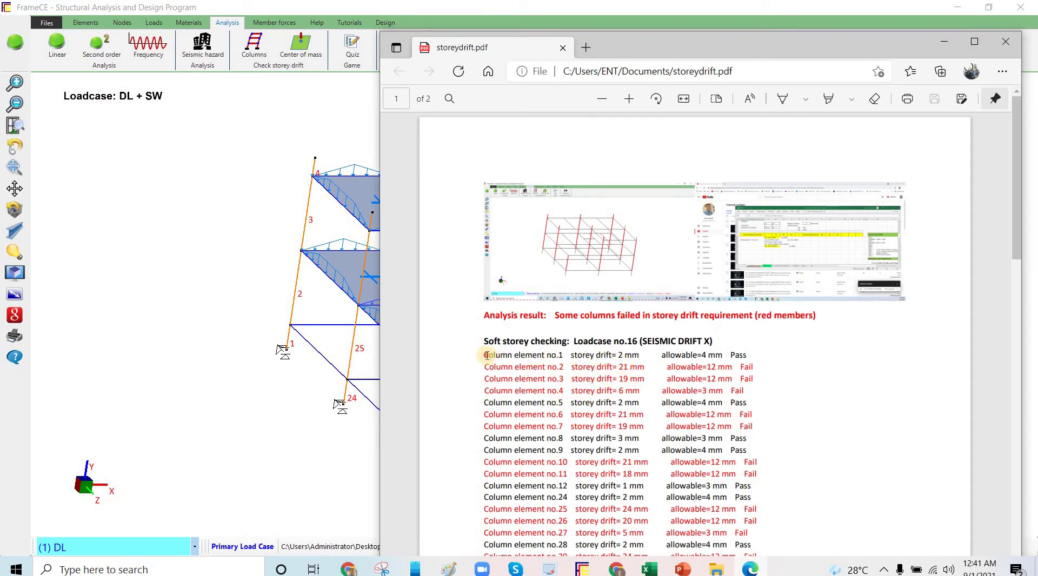
{"action": "left_click_drag", "start_coordinate": [487, 355], "coordinate": [639, 356]}
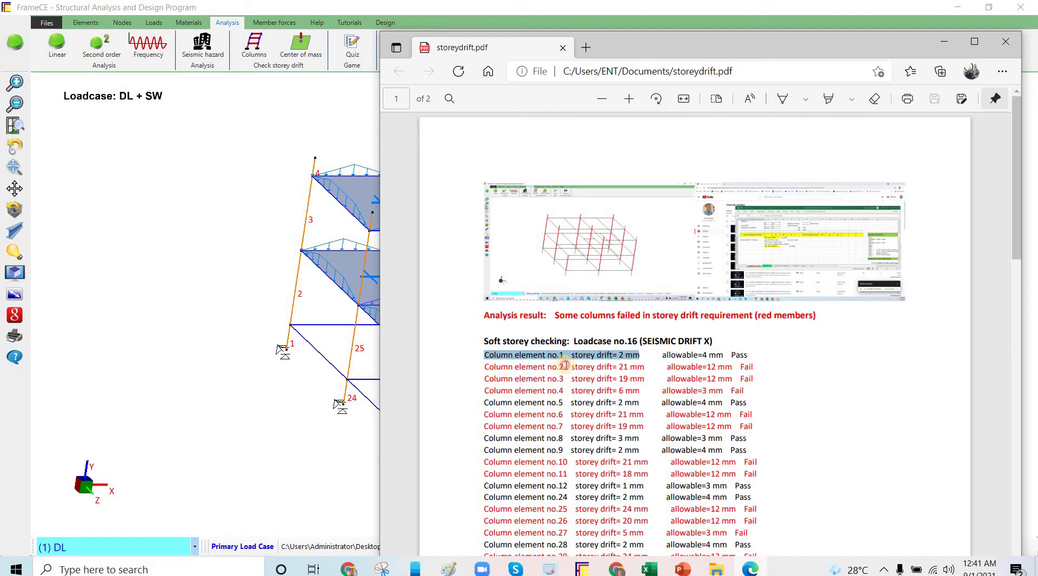
{"action": "left_click", "coordinate": [493, 368]}
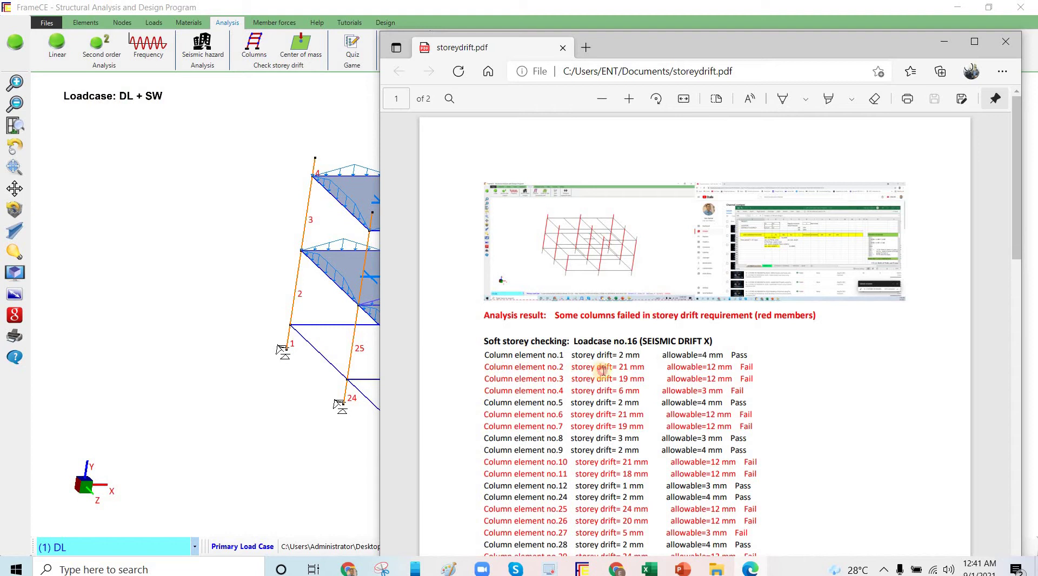
{"action": "left_click_drag", "start_coordinate": [626, 370], "coordinate": [611, 370]}
{"action": "left_click", "coordinate": [630, 369]}
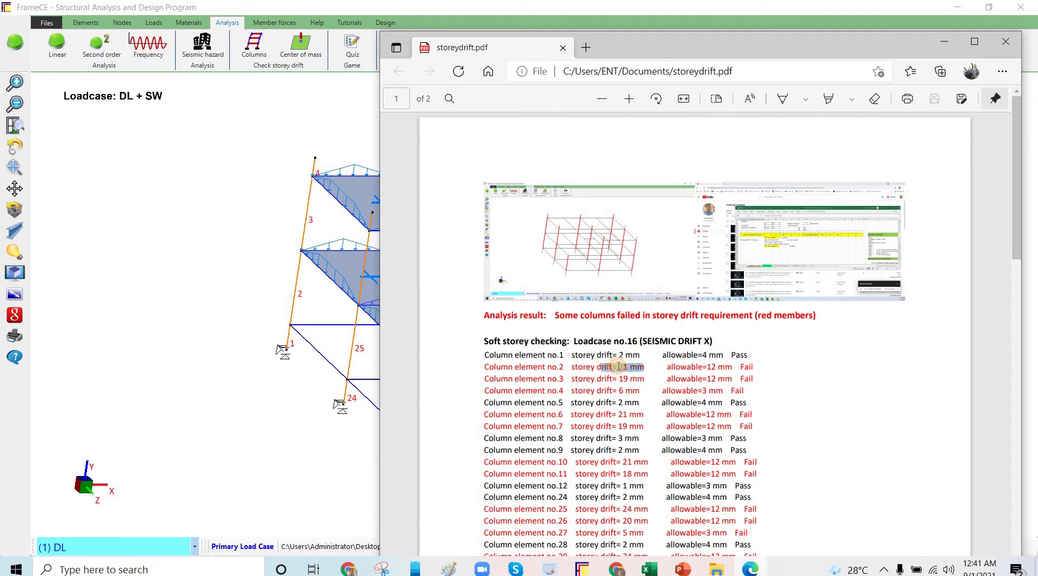
{"action": "left_click", "coordinate": [670, 367]}
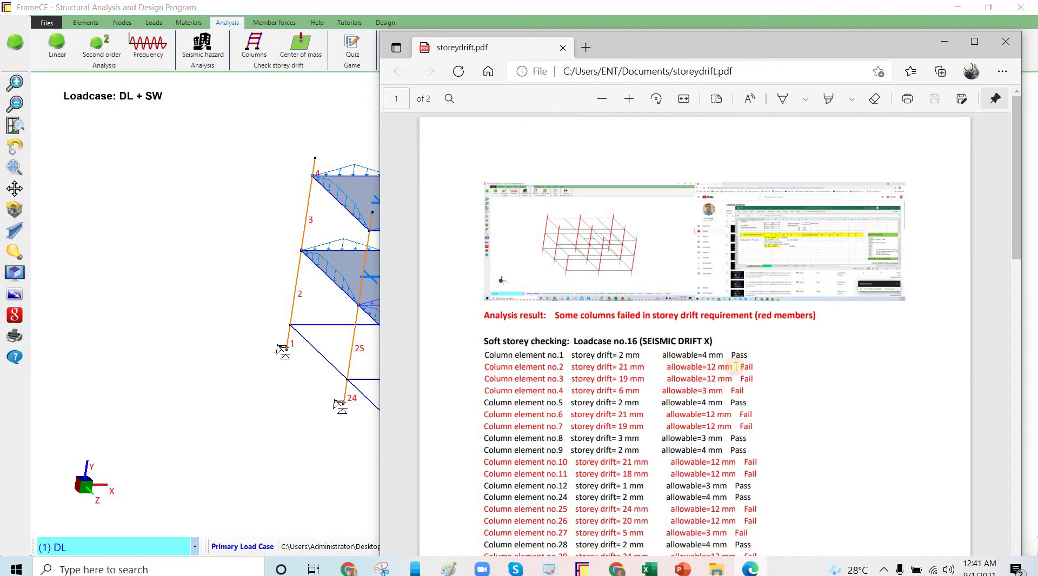
{"action": "left_click_drag", "start_coordinate": [666, 367], "coordinate": [724, 370]}
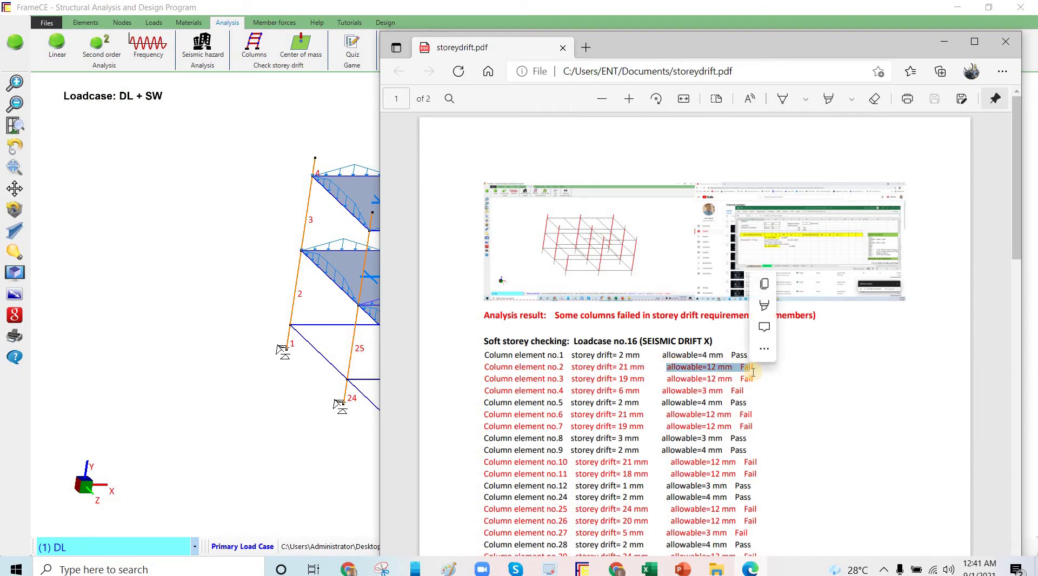
{"action": "left_click", "coordinate": [745, 368]}
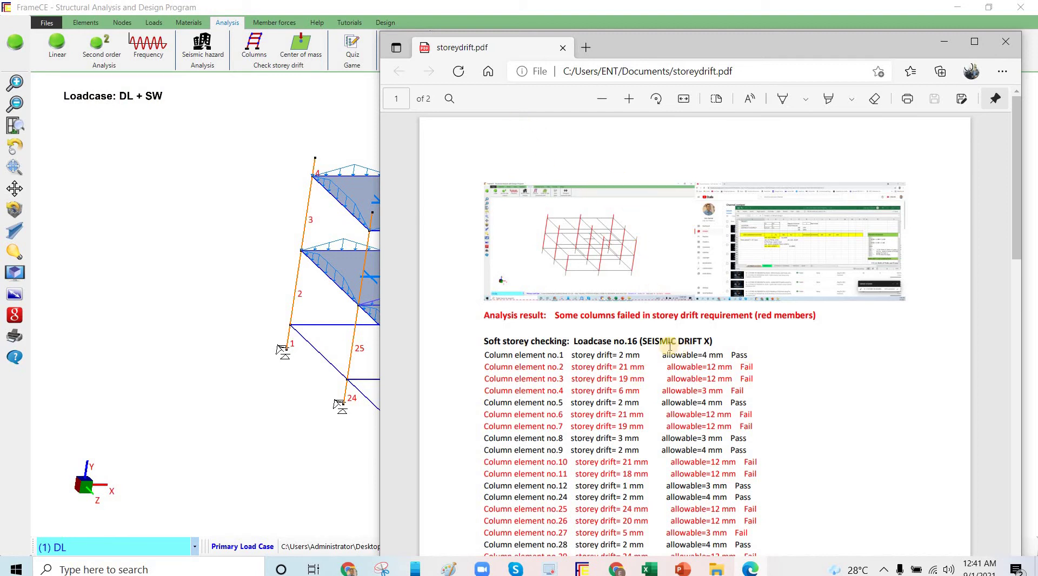
{"action": "left_click_drag", "start_coordinate": [714, 342], "coordinate": [609, 346]}
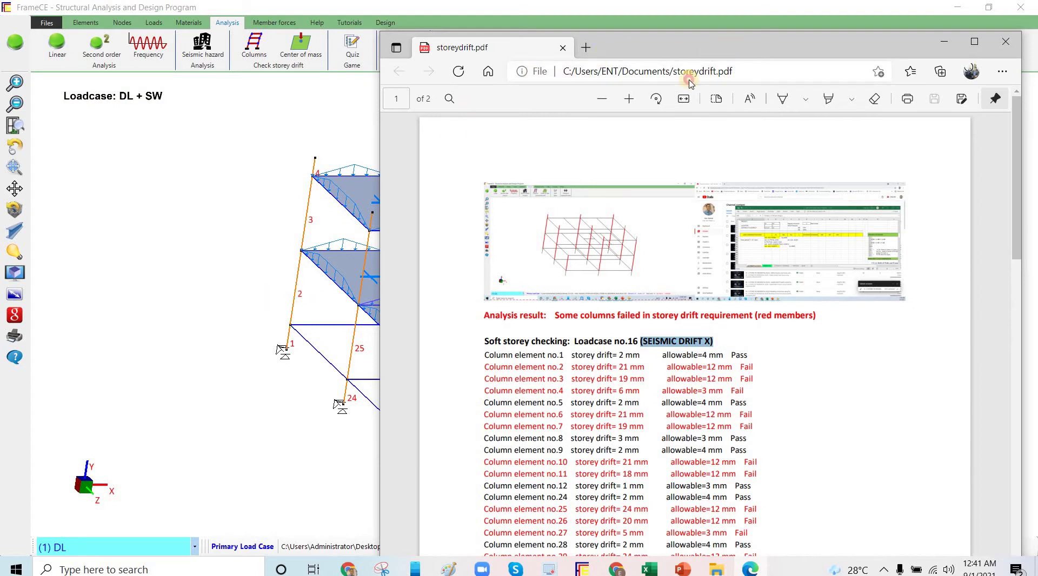
Reposition the report window beside the model and match the SEISMIC DRIFT X results to the numbered columns
{"action": "left_click_drag", "start_coordinate": [732, 51], "coordinate": [852, 47]}
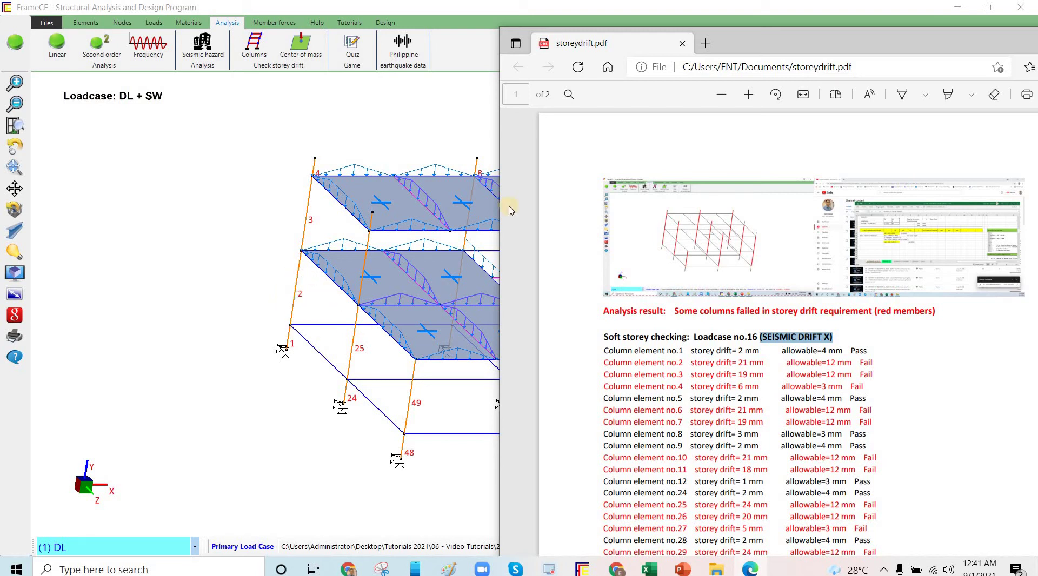
{"action": "left_click_drag", "start_coordinate": [881, 47], "coordinate": [1036, 48]}
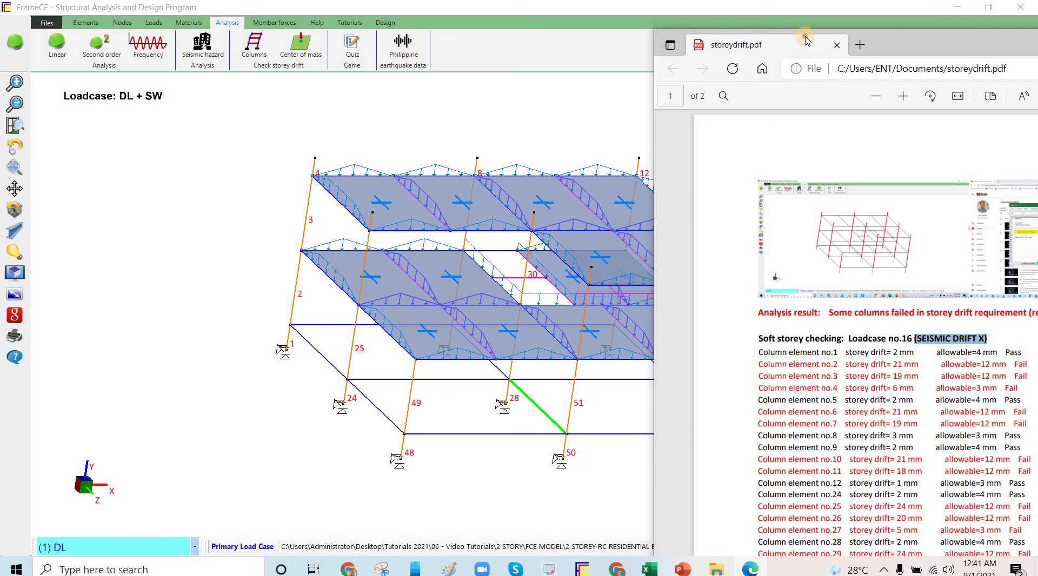
{"action": "left_click_drag", "start_coordinate": [798, 47], "coordinate": [694, 41]}
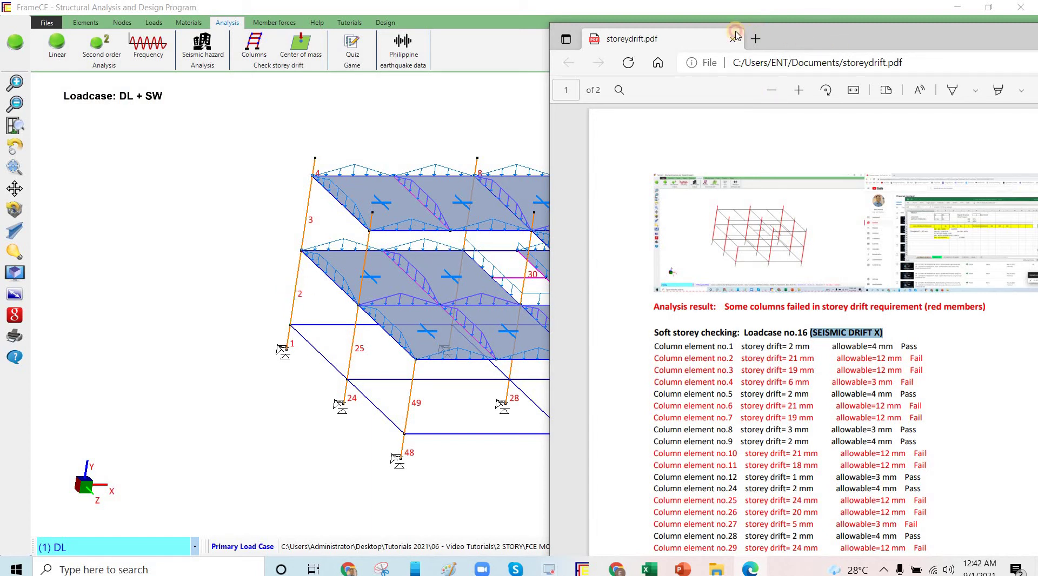
{"action": "left_click_drag", "start_coordinate": [725, 35], "coordinate": [620, 24]}
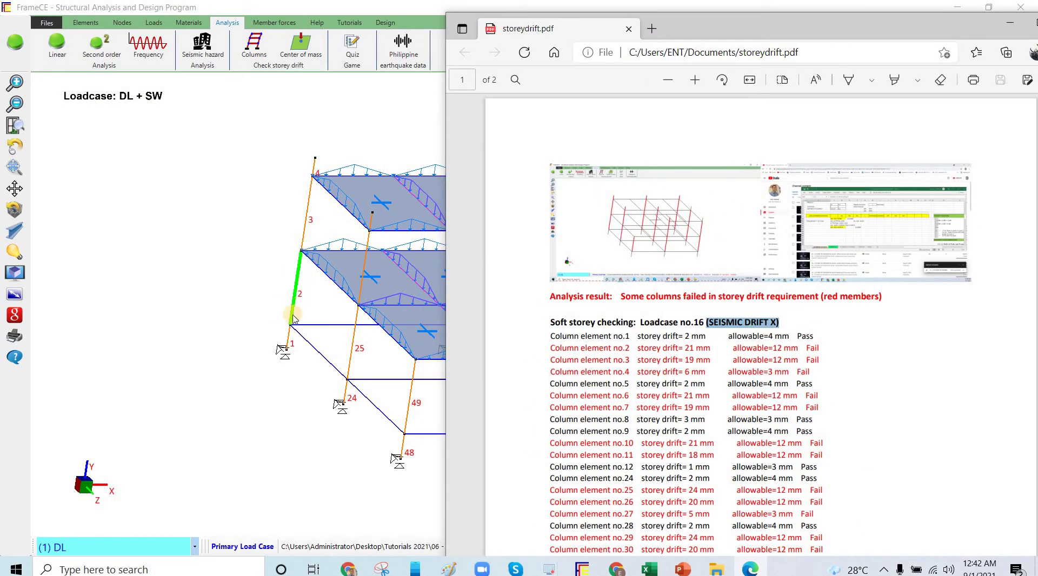
{"action": "left_click", "coordinate": [306, 252]}
{"action": "left_click_drag", "start_coordinate": [709, 28], "coordinate": [721, 26]}
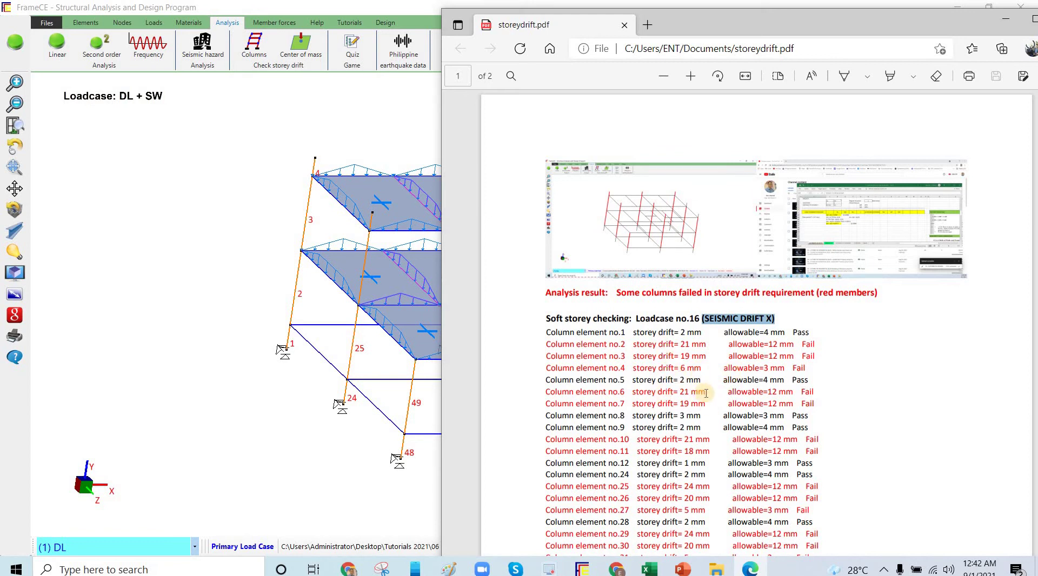
Review the rest of the SEISMIC DRIFT X results and the SEISMIC DRIFT Z column results on page 2, beside the model
{"action": "scroll", "coordinate": [707, 393], "scroll_direction": "down", "scroll_amount": 8}
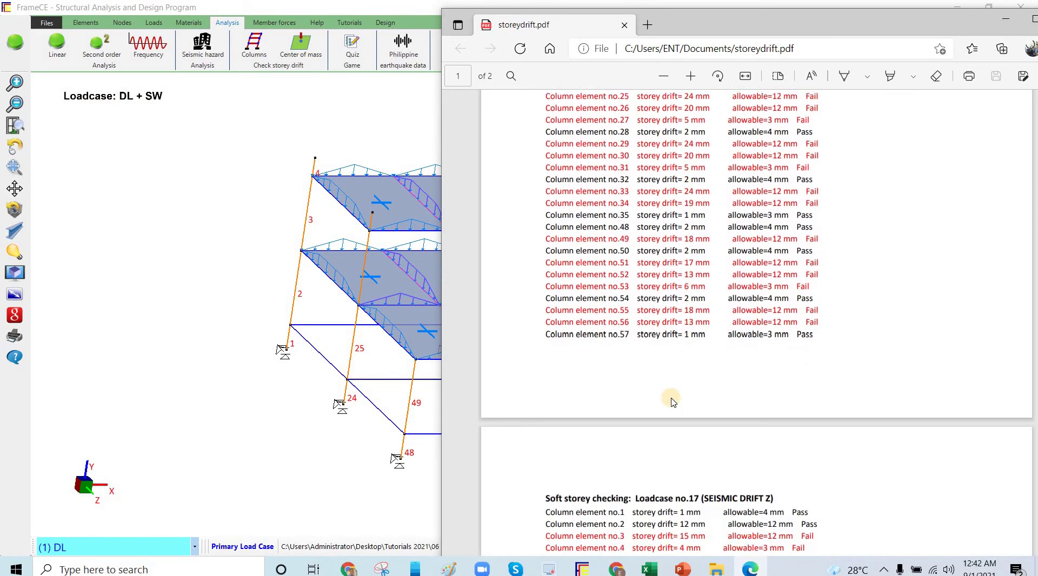
{"action": "scroll", "coordinate": [672, 402], "scroll_direction": "down", "scroll_amount": 8}
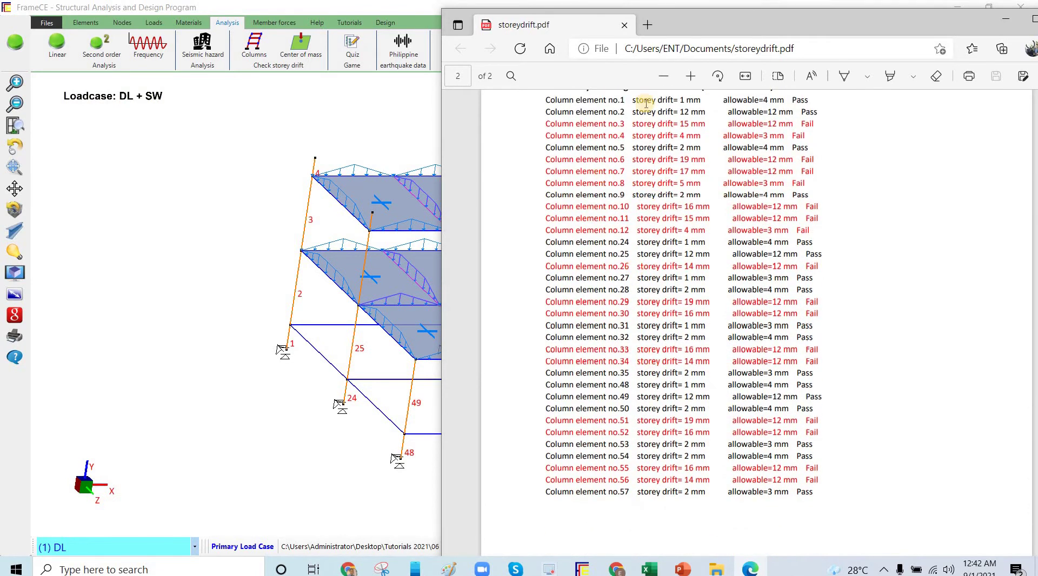
{"action": "mouse_move", "coordinate": [689, 30]}
{"action": "left_mouse_down"}
{"action": "mouse_move", "coordinate": [704, 248]}
{"action": "mouse_move", "coordinate": [728, 280]}
{"action": "mouse_move", "coordinate": [757, 254]}
{"action": "mouse_move", "coordinate": [764, 406]}
{"action": "mouse_move", "coordinate": [768, 170]}
{"action": "mouse_move", "coordinate": [762, 105]}
{"action": "mouse_move", "coordinate": [749, 97]}
{"action": "left_mouse_up"}
{"action": "scroll", "coordinate": [192, 171], "scroll_direction": "down", "scroll_amount": 1}
{"action": "left_click", "coordinate": [764, 413]}
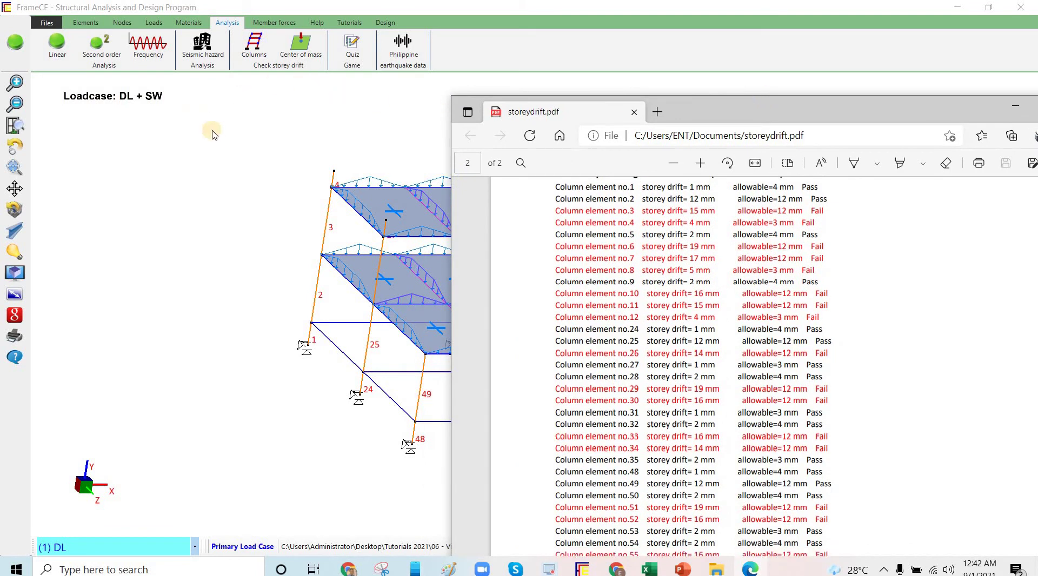
{"action": "scroll", "coordinate": [409, 315], "scroll_direction": "down", "scroll_amount": 1}
{"action": "scroll", "coordinate": [405, 313], "scroll_direction": "up", "scroll_amount": 1}
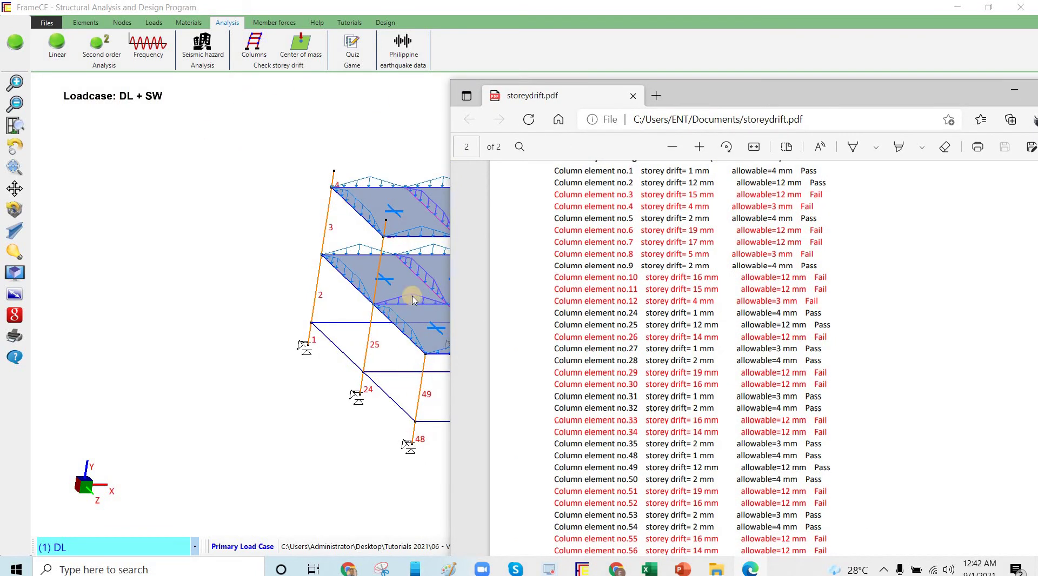
{"action": "left_click_drag", "start_coordinate": [841, 63], "coordinate": [768, 45]}
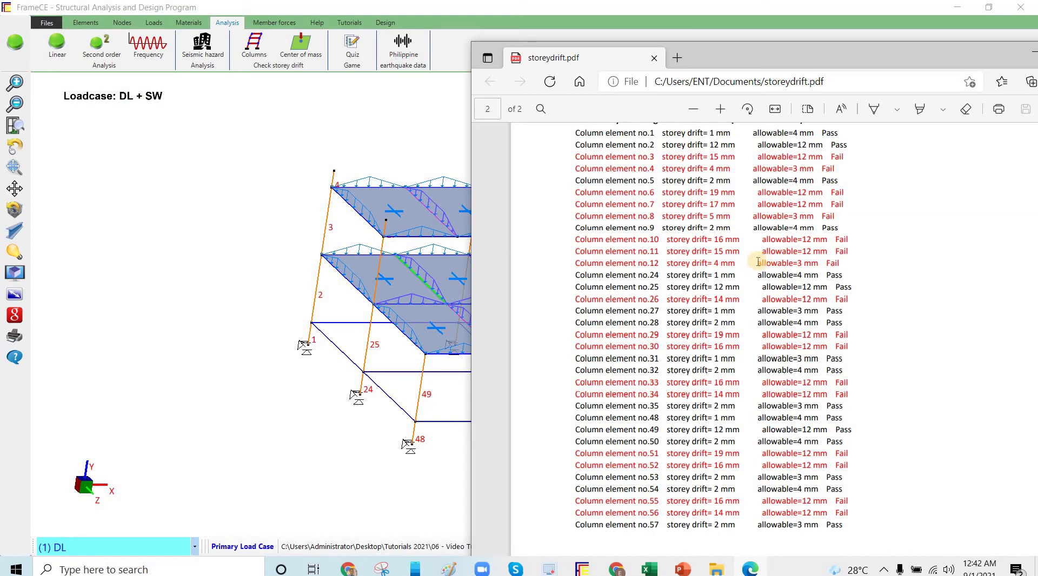
Review the SEISMIC DRIFT X and SEISMIC DRIFT Z column results again across both report pages, repositioning the report window over the model
{"action": "scroll", "coordinate": [724, 281], "scroll_direction": "up", "scroll_amount": 10}
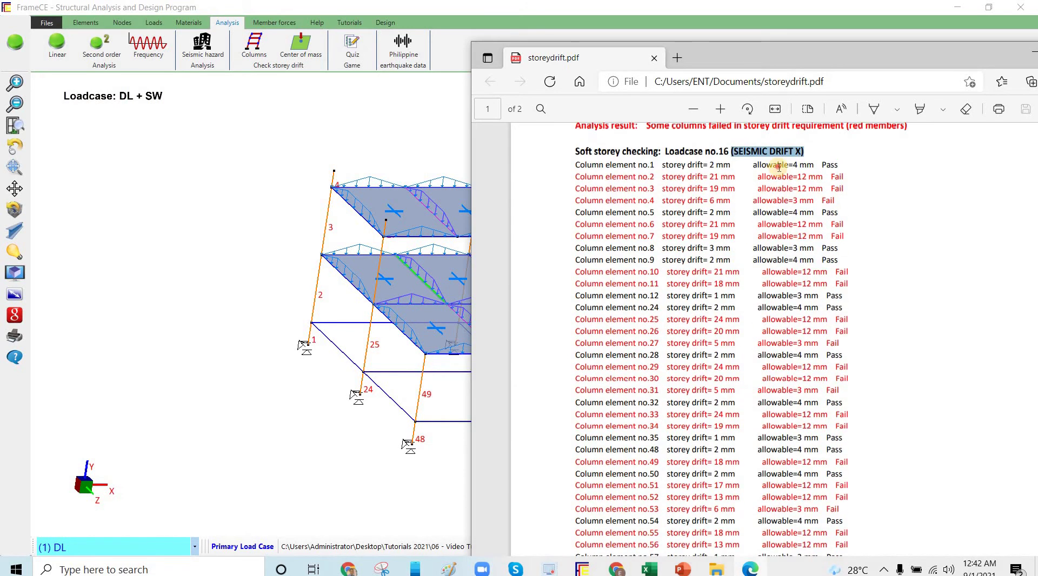
{"action": "left_click", "coordinate": [755, 56]}
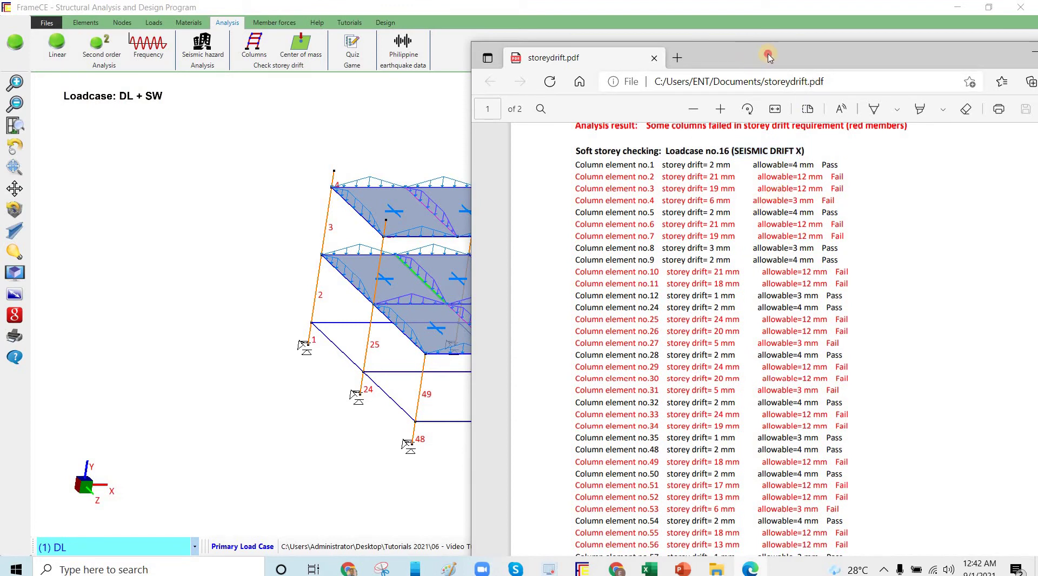
{"action": "left_click_drag", "start_coordinate": [769, 56], "coordinate": [756, 57]}
{"action": "mouse_move", "coordinate": [675, 52]}
{"action": "left_mouse_down"}
{"action": "mouse_move", "coordinate": [652, 54]}
{"action": "mouse_move", "coordinate": [679, 64]}
{"action": "mouse_move", "coordinate": [666, 64]}
{"action": "left_mouse_up"}
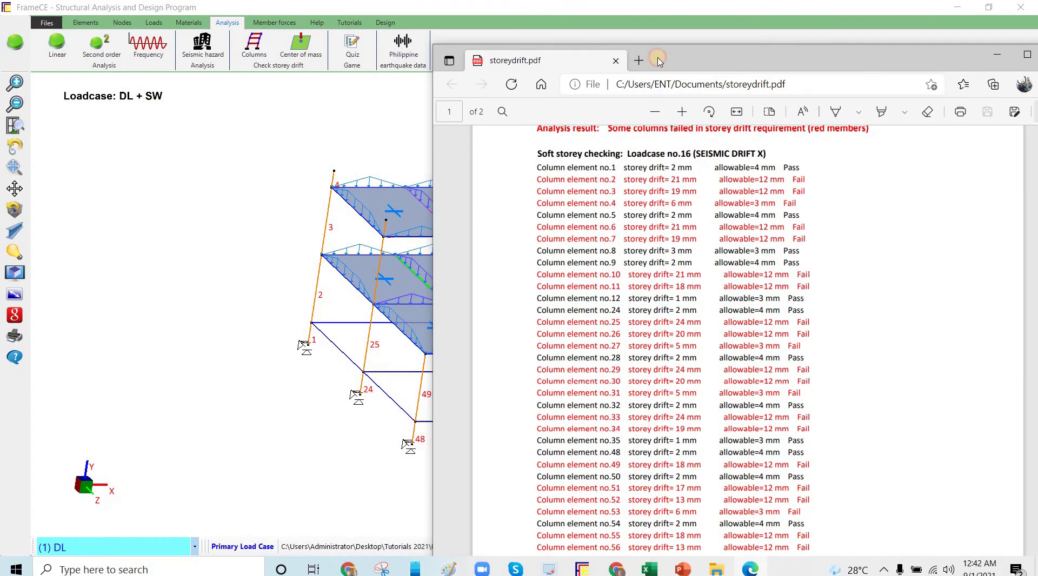
{"action": "left_click_drag", "start_coordinate": [853, 63], "coordinate": [727, 85]}
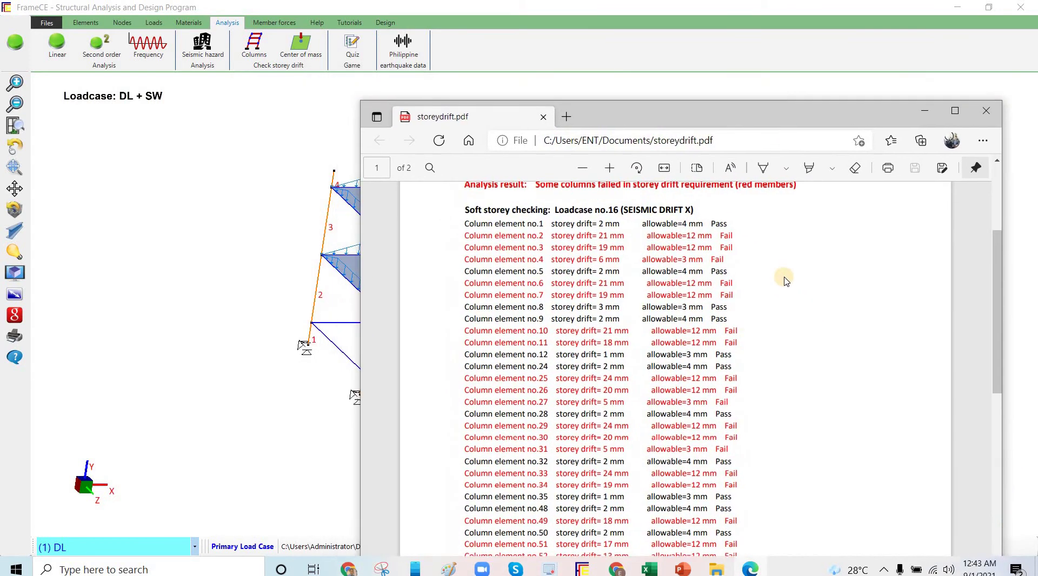
{"action": "scroll", "coordinate": [786, 280], "scroll_direction": "up", "scroll_amount": 3}
{"action": "scroll", "coordinate": [783, 265], "scroll_direction": "down", "scroll_amount": 8}
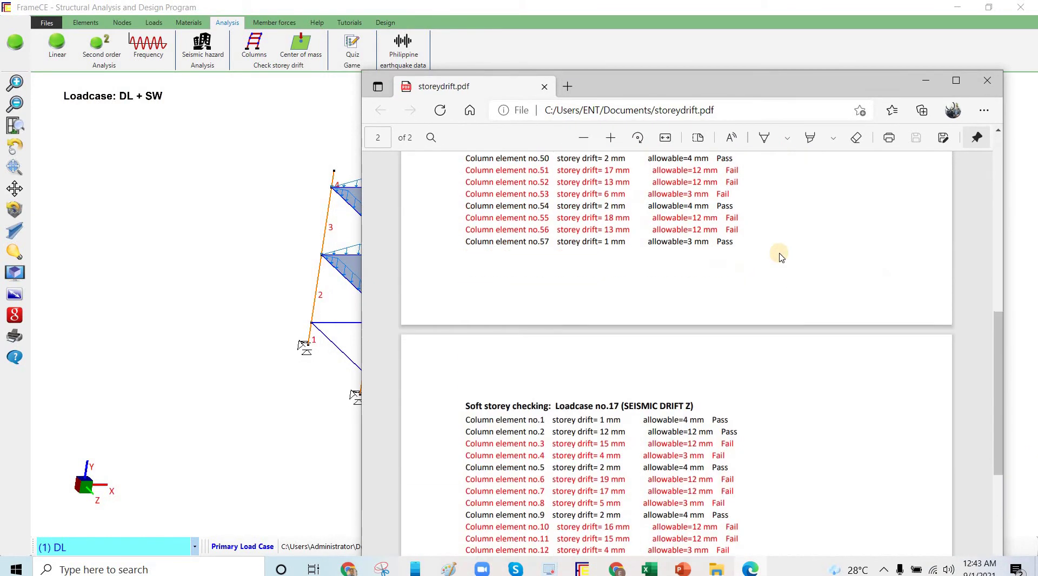
{"action": "scroll", "coordinate": [784, 239], "scroll_direction": "up", "scroll_amount": 10}
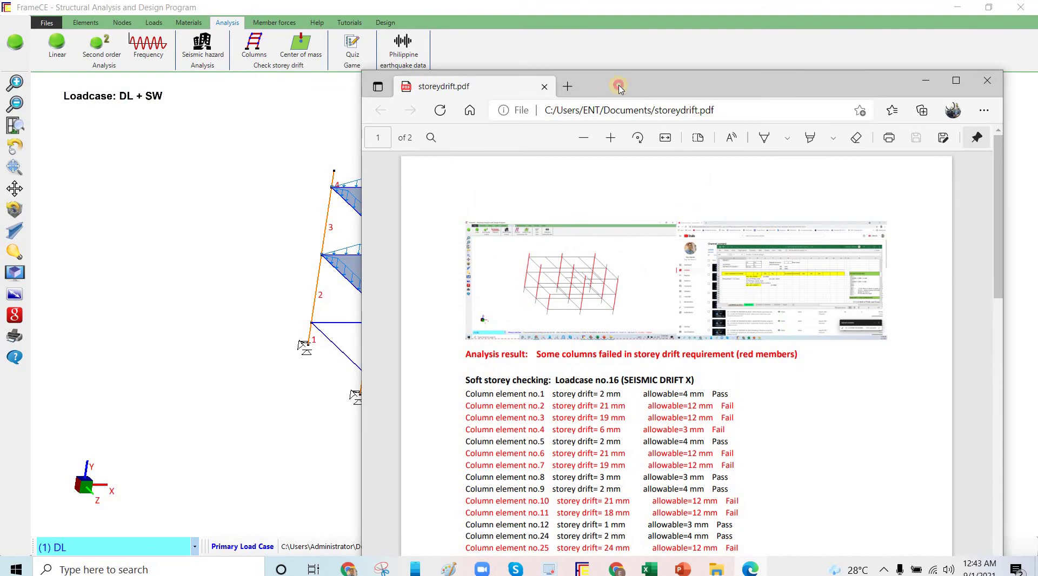
Highlight the folder path of storeydrift.pdf in its file address to check where the report is stored, and close the report
{"action": "left_click_drag", "start_coordinate": [614, 94], "coordinate": [507, 68]}
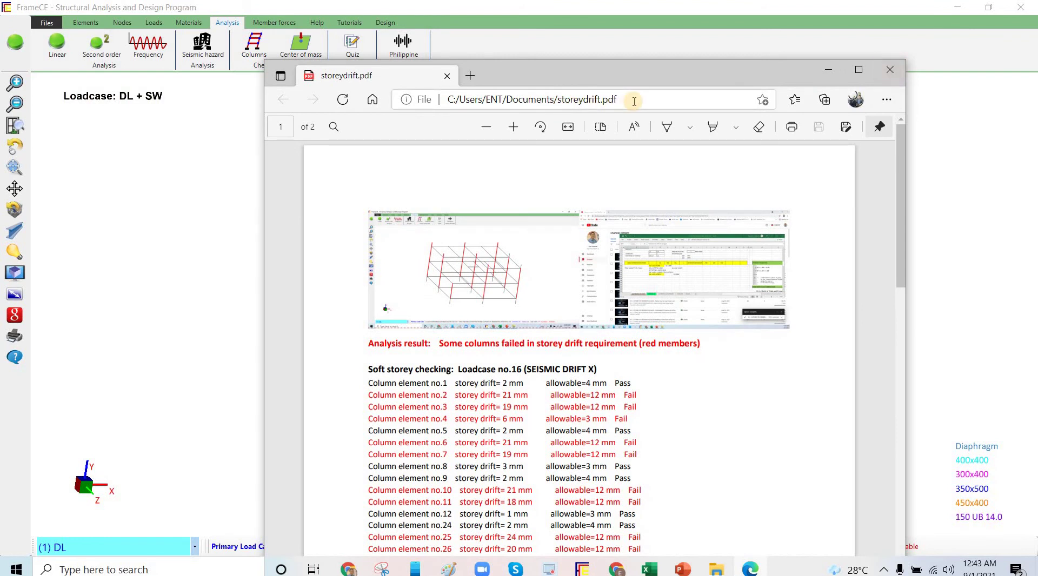
{"action": "left_click", "coordinate": [490, 100]}
{"action": "left_click", "coordinate": [475, 100]}
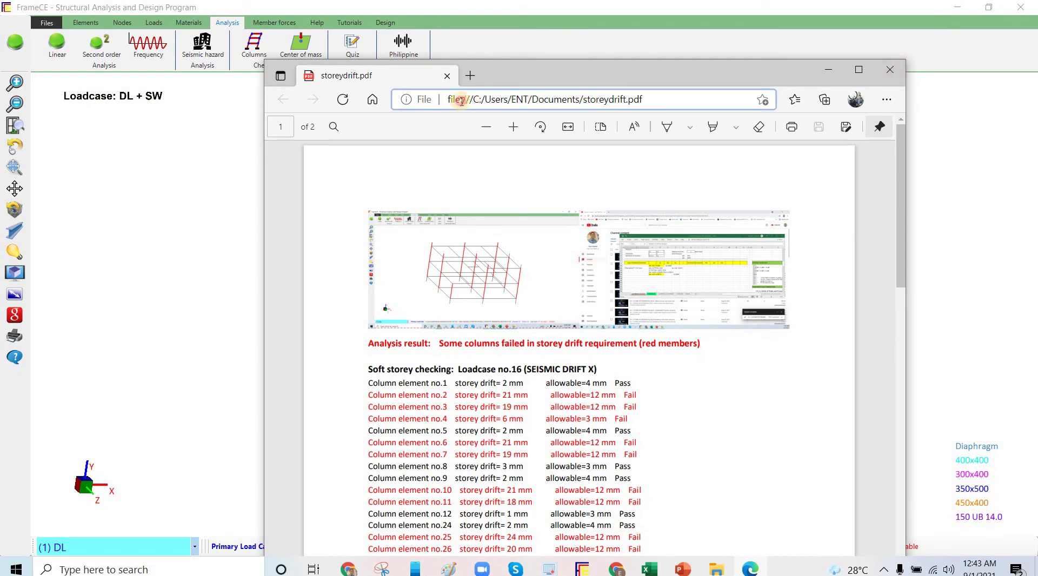
{"action": "mouse_move", "coordinate": [462, 101]}
{"action": "left_mouse_down"}
{"action": "mouse_move", "coordinate": [540, 102]}
{"action": "mouse_move", "coordinate": [446, 100]}
{"action": "left_mouse_up"}
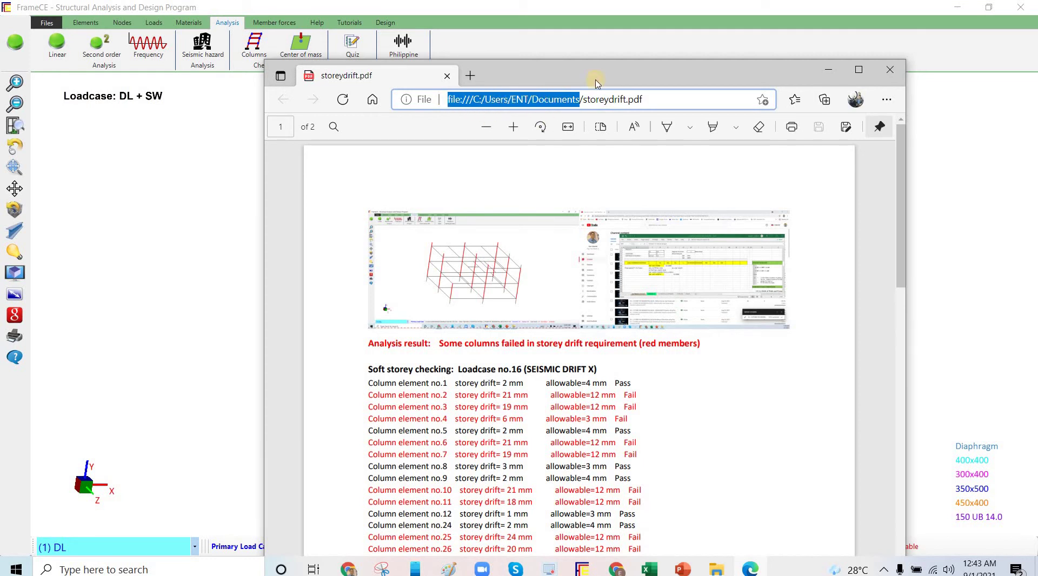
{"action": "left_click_drag", "start_coordinate": [719, 73], "coordinate": [715, 70]}
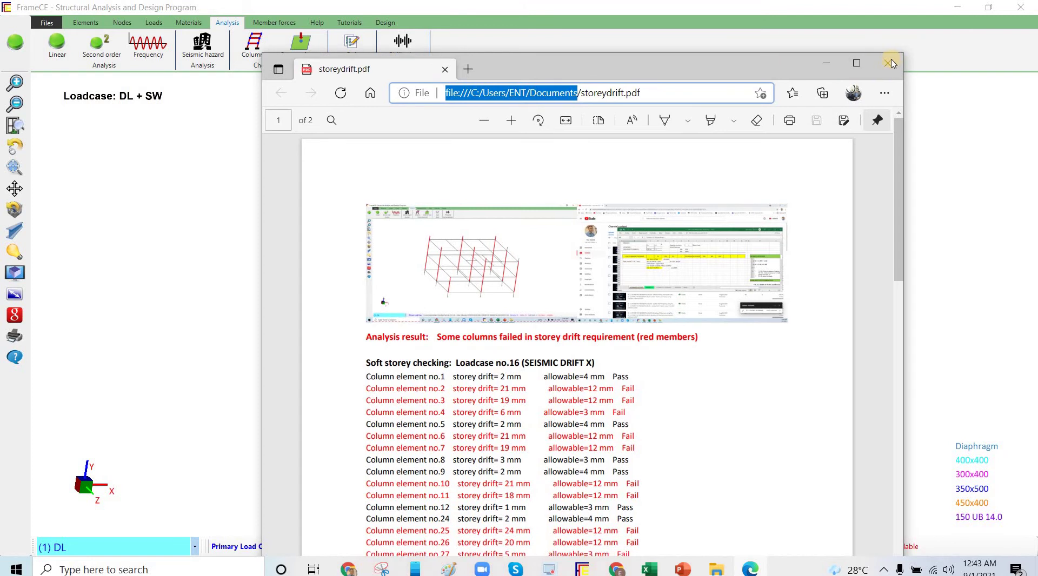
{"action": "key", "text": "alt+F4"}
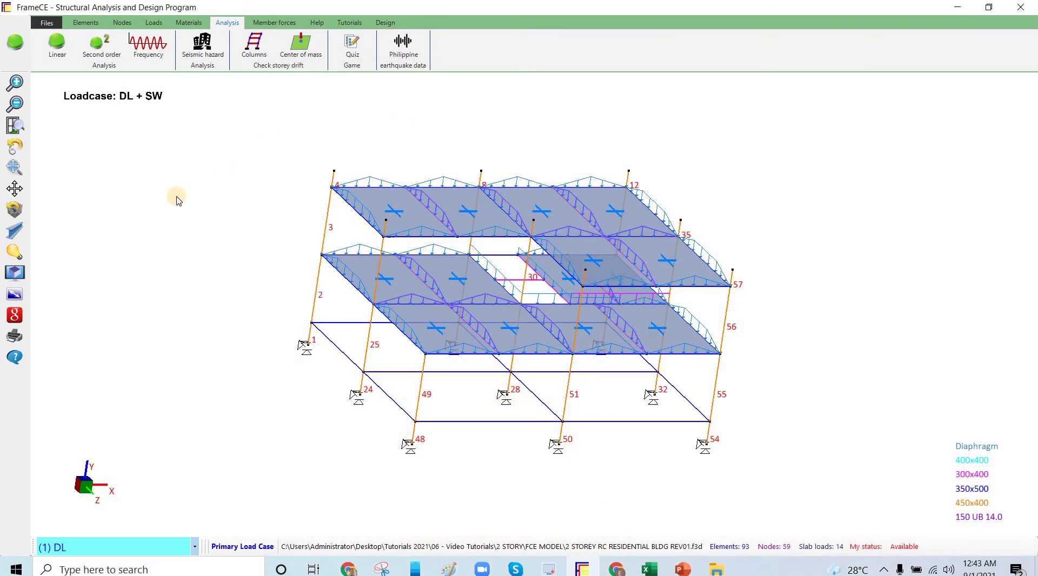
Start the column storey drift check in FrameCE with only WIND DRIFT X and WIND DRIFT Z selected and a report requested
{"action": "left_click", "coordinate": [247, 55]}
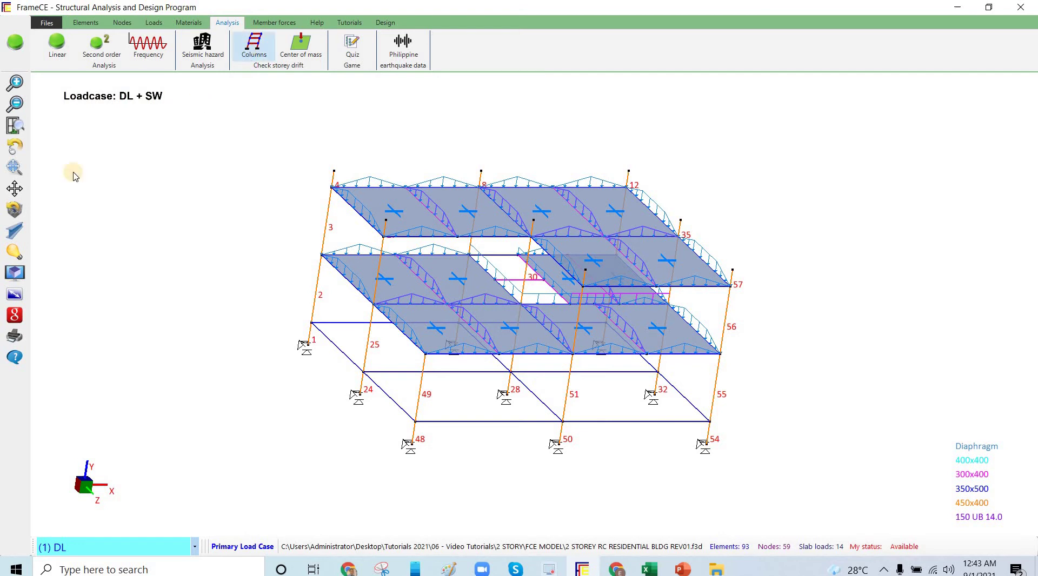
{"action": "left_click", "coordinate": [24, 194]}
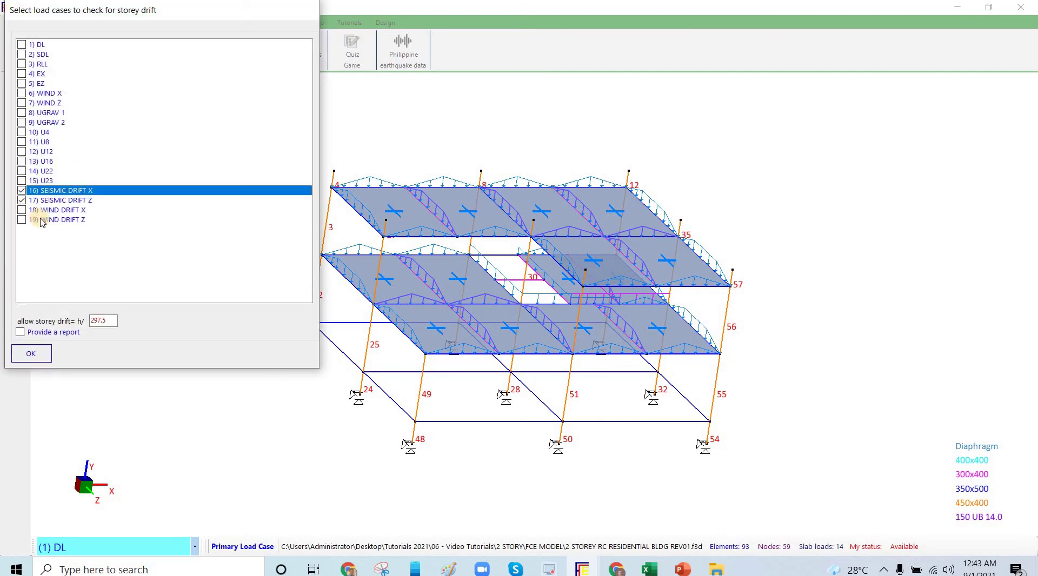
{"action": "left_click", "coordinate": [22, 202]}
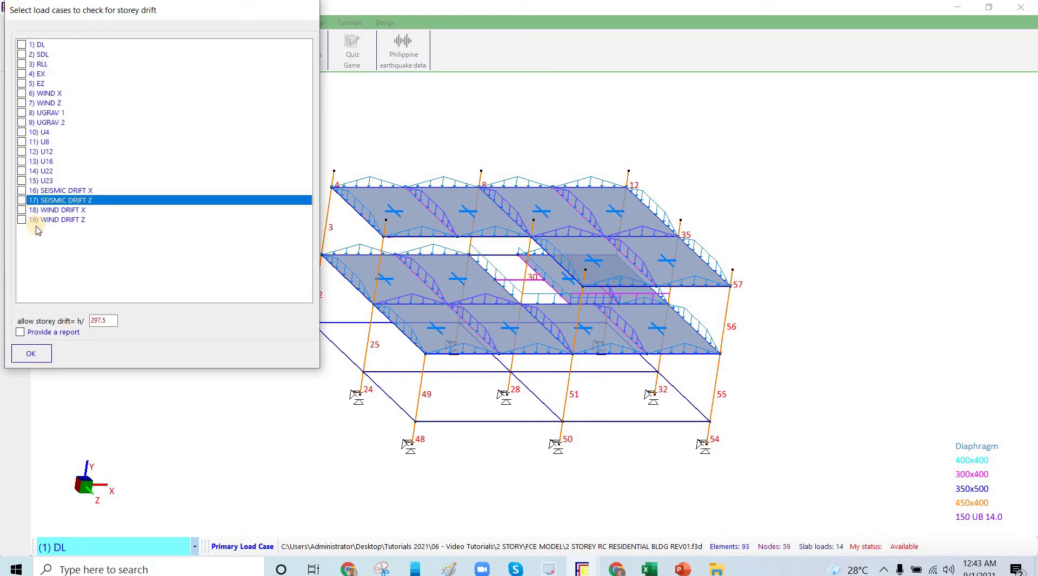
{"action": "key", "text": "Down"}
{"action": "key", "text": "space"}
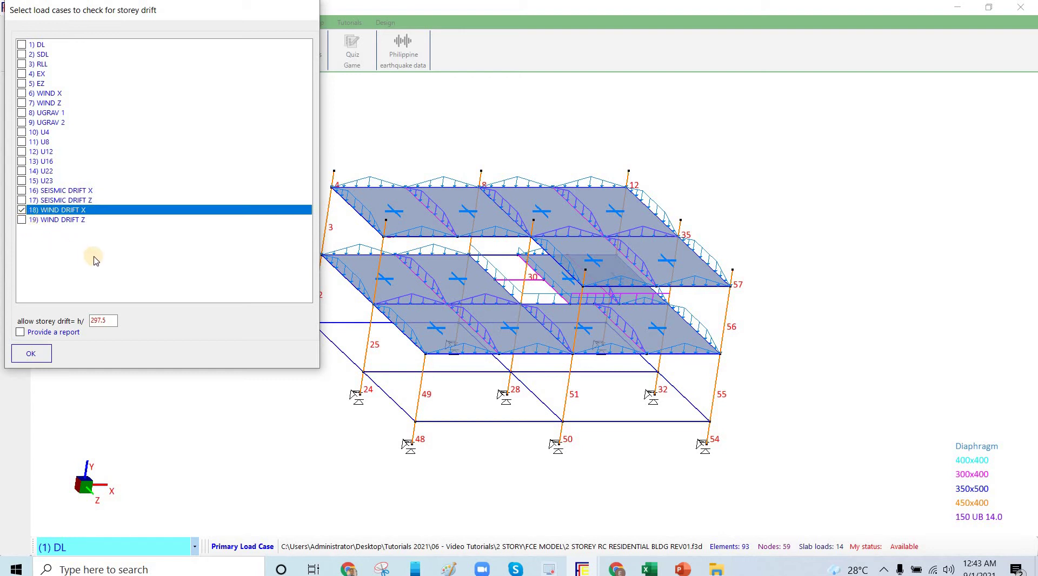
{"action": "key", "text": "Down"}
{"action": "key", "text": "space"}
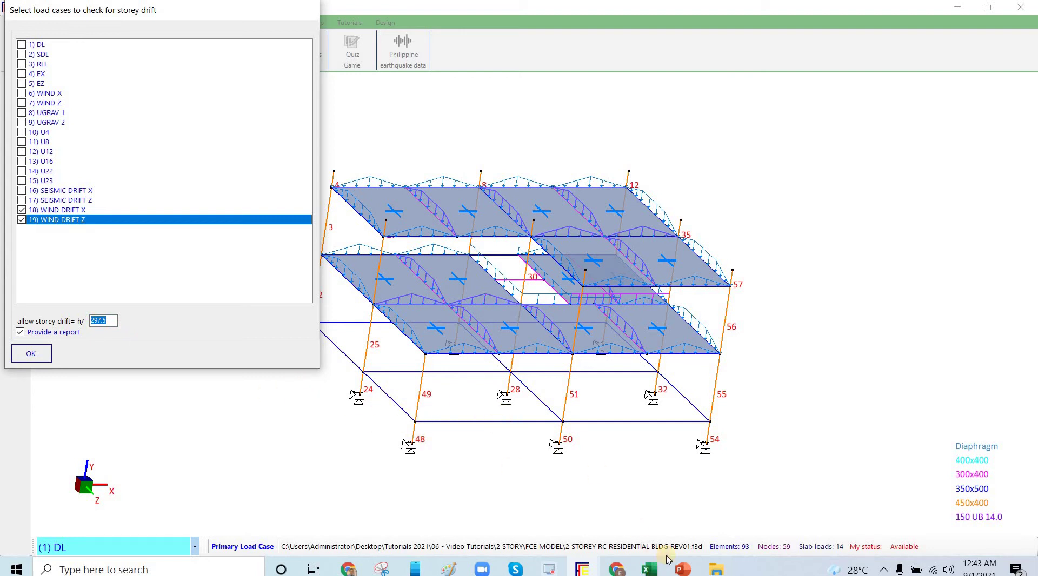
Switch to the Excel load combinations workbook and examine the wind drift and service load combinations on the SERVICE LC sheet
{"action": "left_click", "coordinate": [649, 570]}
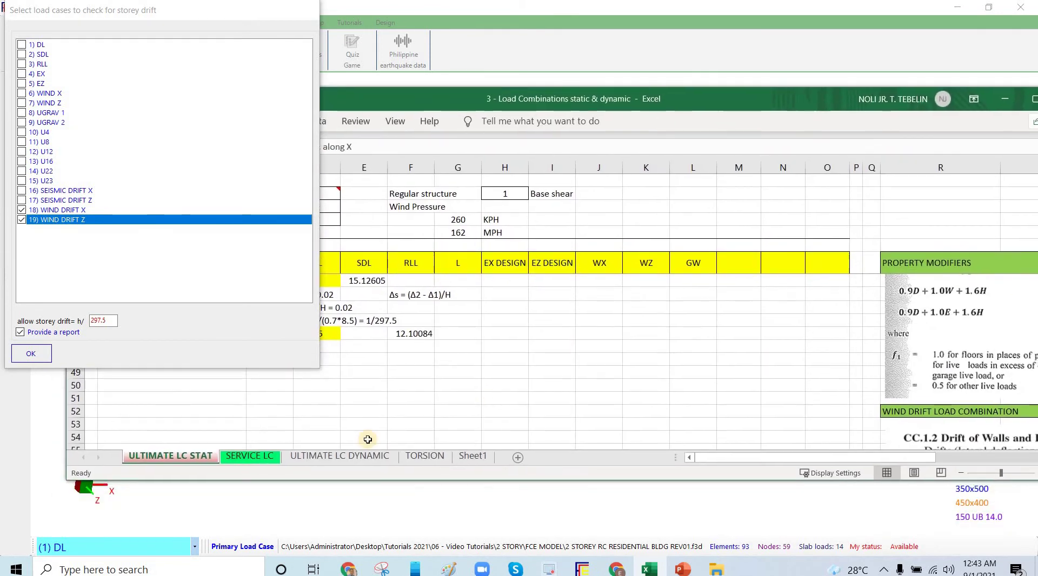
{"action": "left_click", "coordinate": [253, 457]}
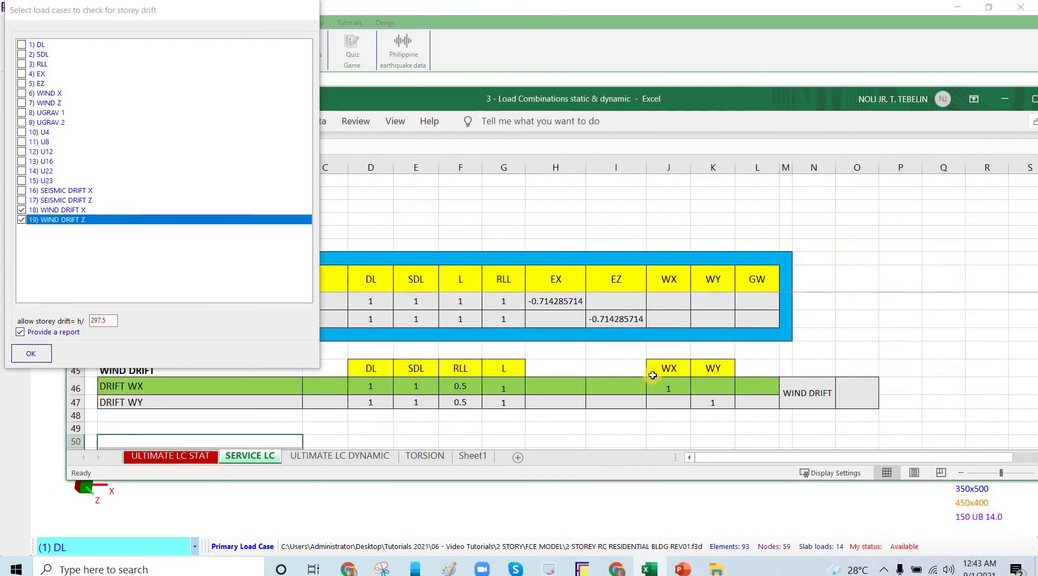
{"action": "scroll", "coordinate": [653, 375], "scroll_direction": "up", "scroll_amount": 10}
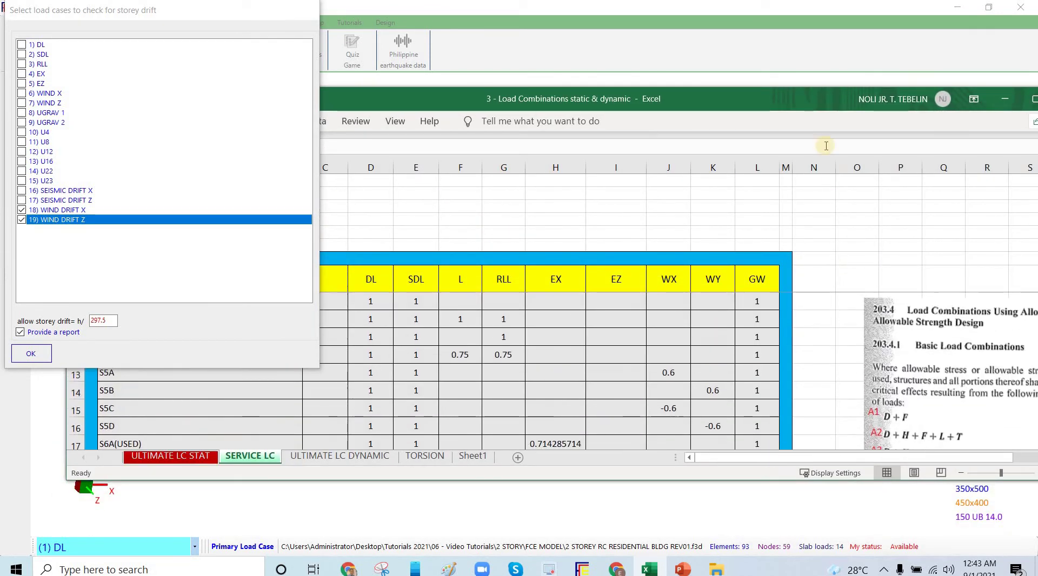
{"action": "left_click", "coordinate": [771, 24]}
{"action": "left_click_drag", "start_coordinate": [769, 18], "coordinate": [769, 16]}
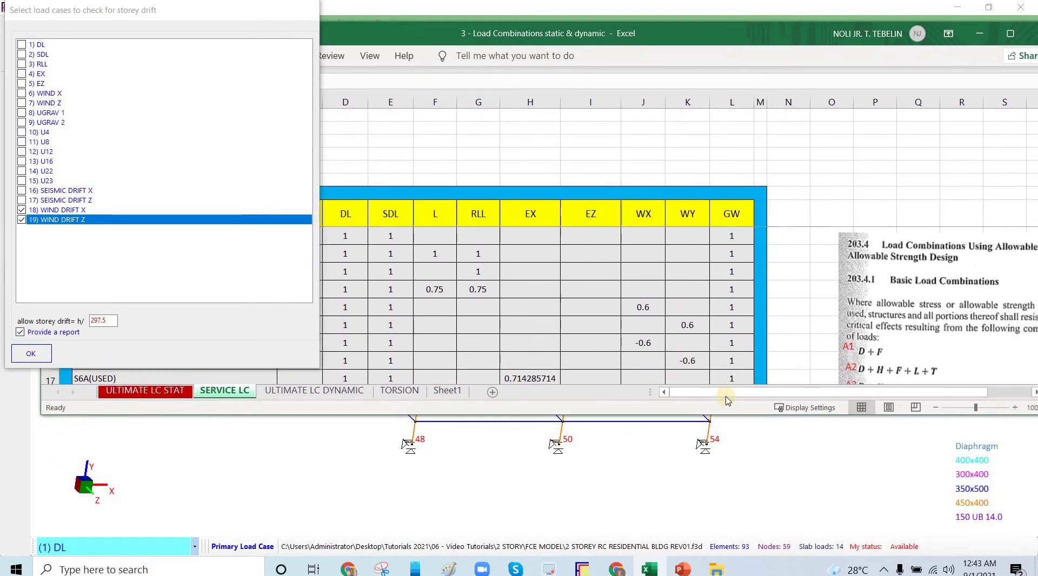
{"action": "left_click_drag", "start_coordinate": [725, 407], "coordinate": [790, 510]}
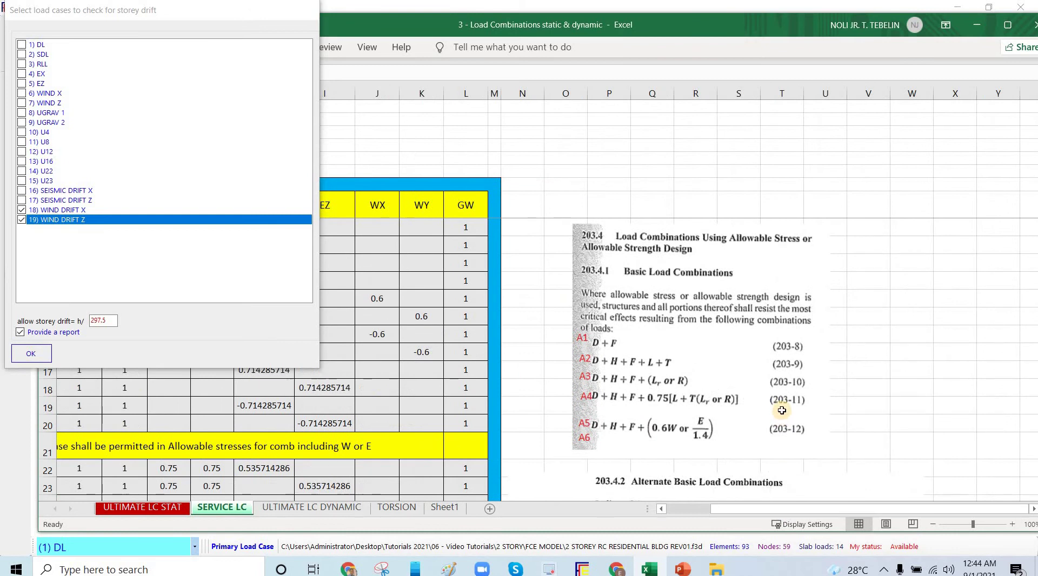
{"action": "scroll", "coordinate": [783, 417], "scroll_direction": "down", "scroll_amount": 15}
Look up the wind drift limit in the CC.1.2 code excerpt on the ULTIMATE LC STAT sheet, and return to FrameCE
{"action": "left_click", "coordinate": [162, 509]}
{"action": "left_click", "coordinate": [602, 375]}
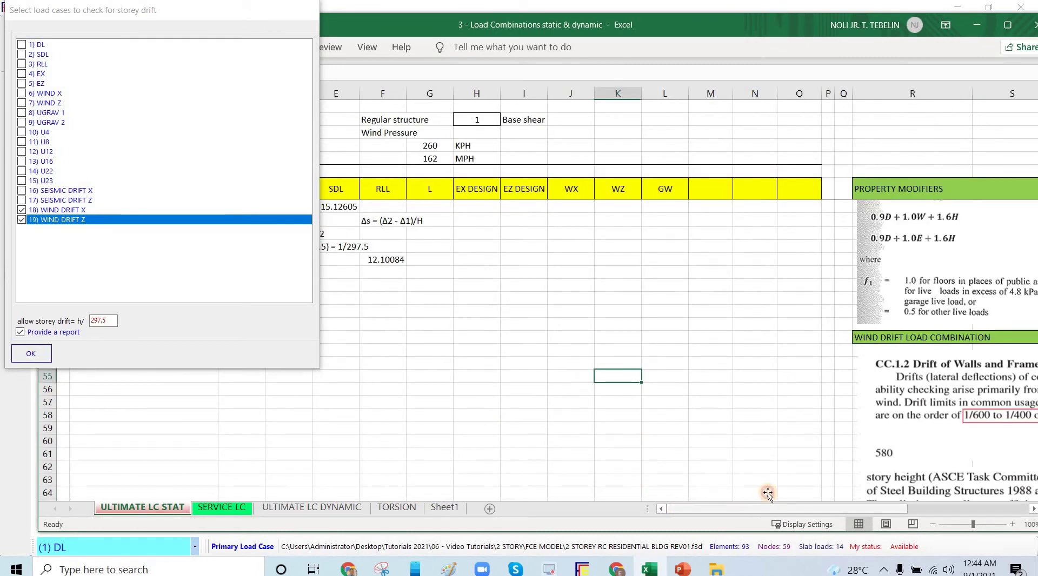
{"action": "scroll", "coordinate": [754, 510], "scroll_direction": "right", "scroll_amount": 3}
{"action": "left_click", "coordinate": [565, 391]}
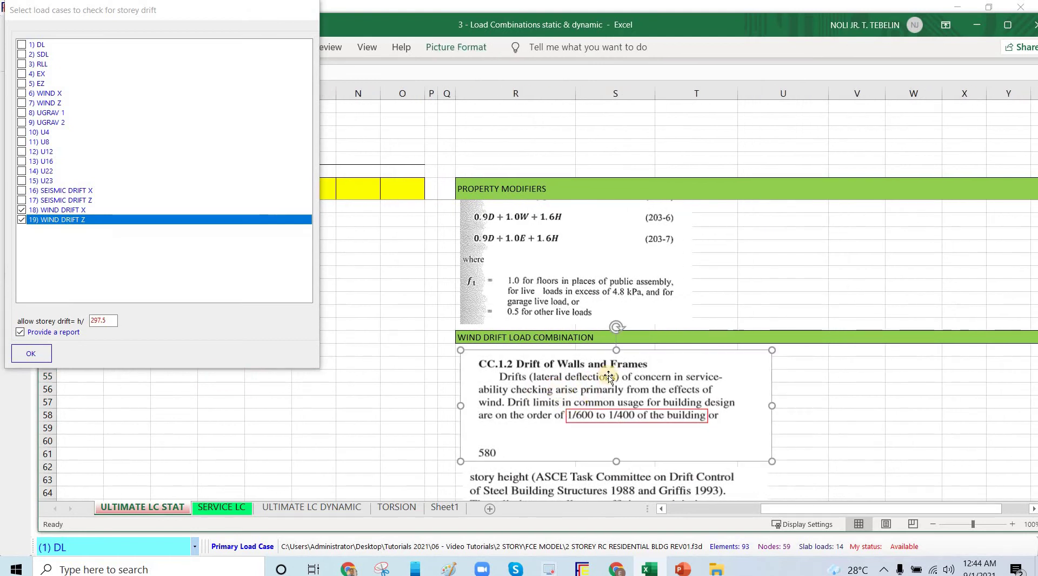
{"action": "left_click", "coordinate": [406, 364]}
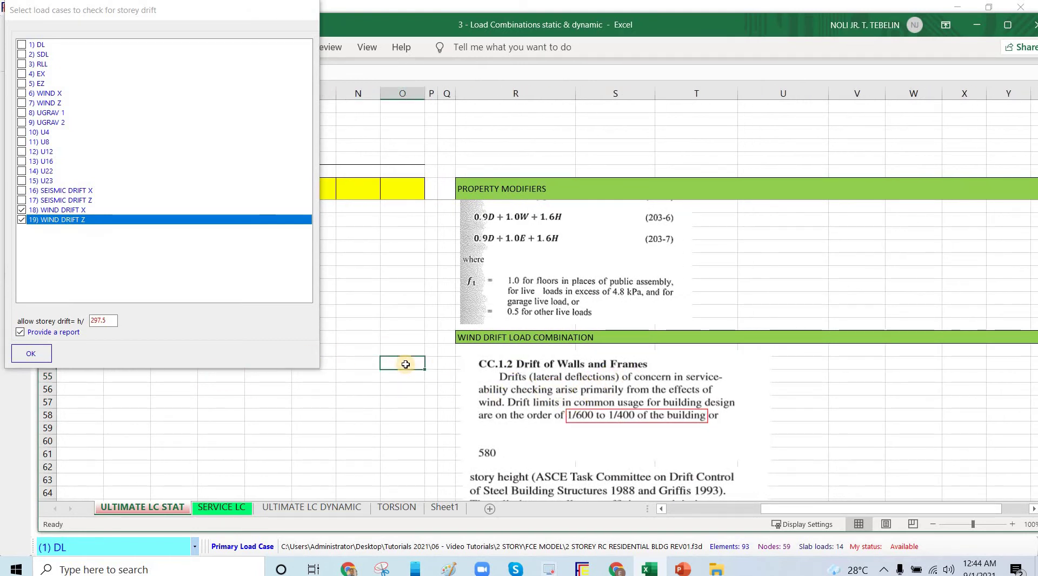
{"action": "left_click", "coordinate": [620, 421]}
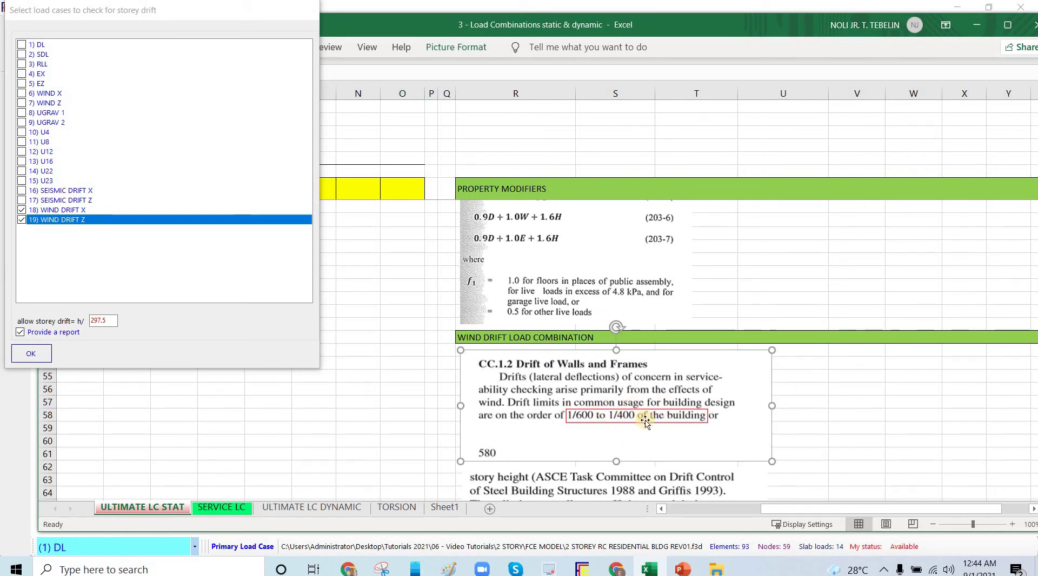
{"action": "left_click", "coordinate": [979, 24]}
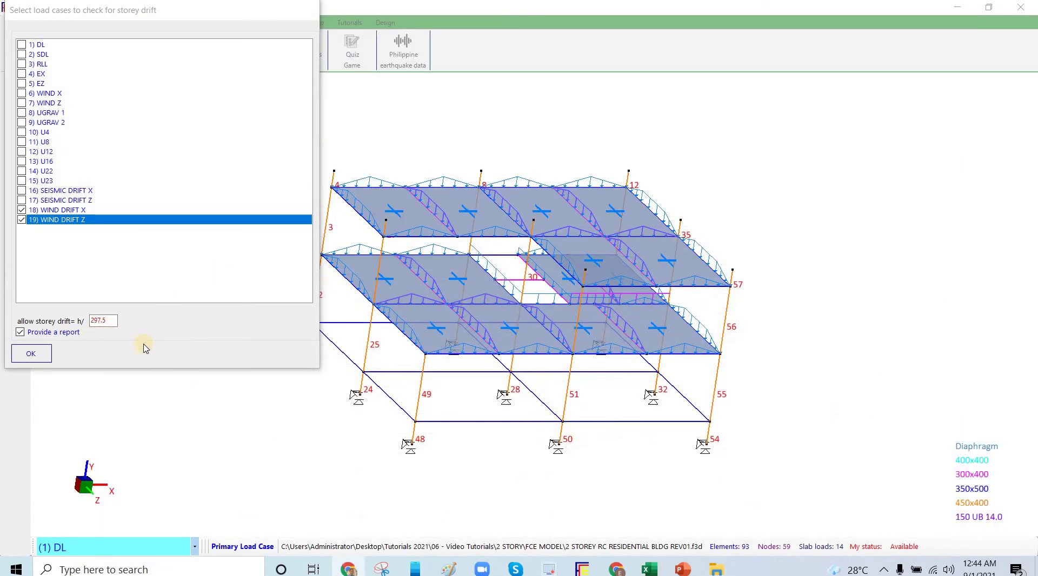
Set the allowable storey drift to h/400, run the wind drift check and acknowledge the results for both load cases
{"action": "left_click", "coordinate": [145, 347]}
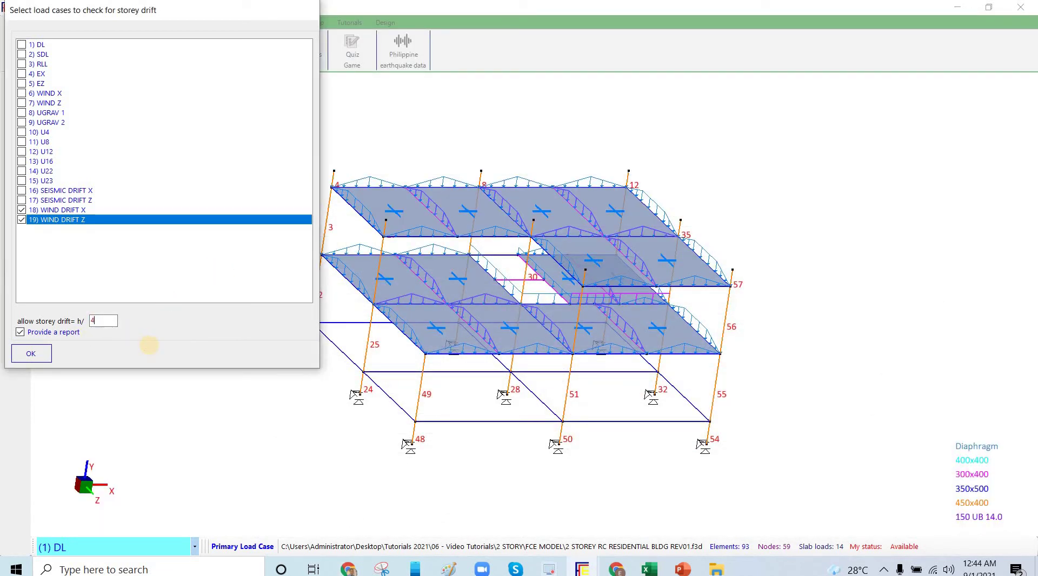
{"action": "left_click", "coordinate": [31, 354]}
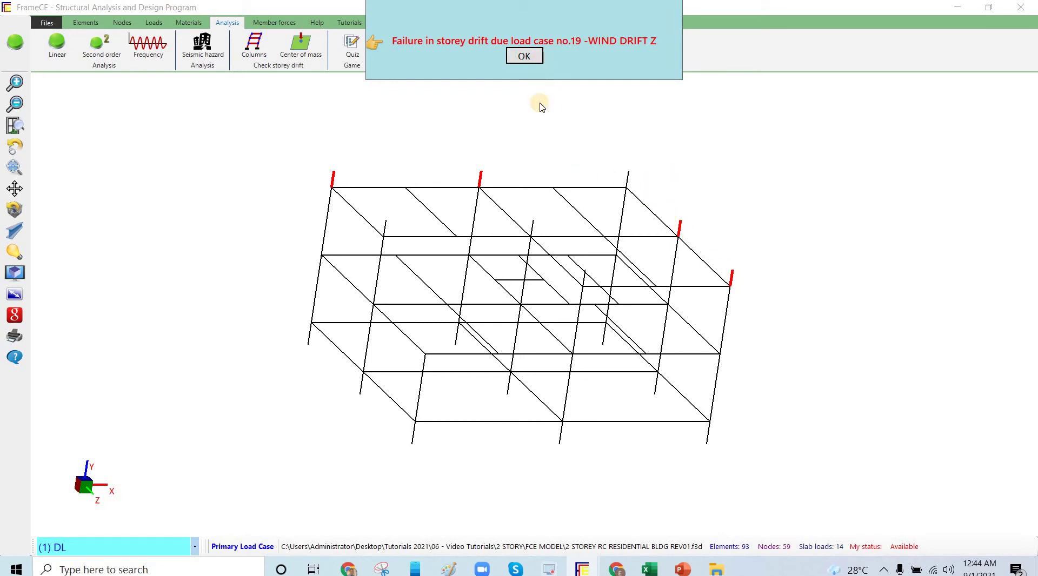
{"action": "left_click", "coordinate": [524, 55]}
{"action": "left_click", "coordinate": [524, 56]}
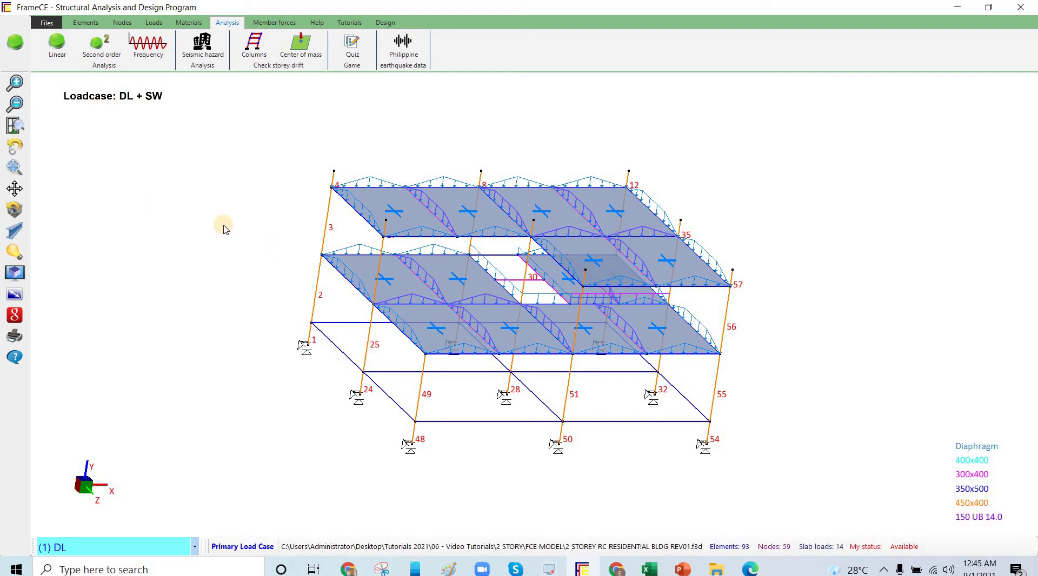
Open the new storeydrift.pdf report, review the column results for both wind drift load cases, and close it
{"action": "left_click", "coordinate": [753, 571]}
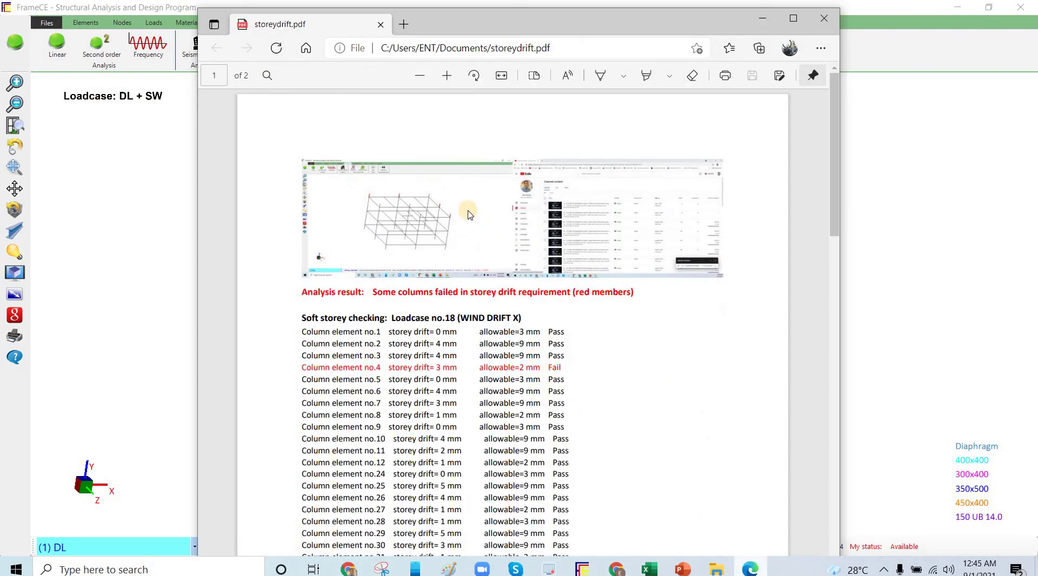
{"action": "scroll", "coordinate": [450, 289], "scroll_direction": "down", "scroll_amount": 14}
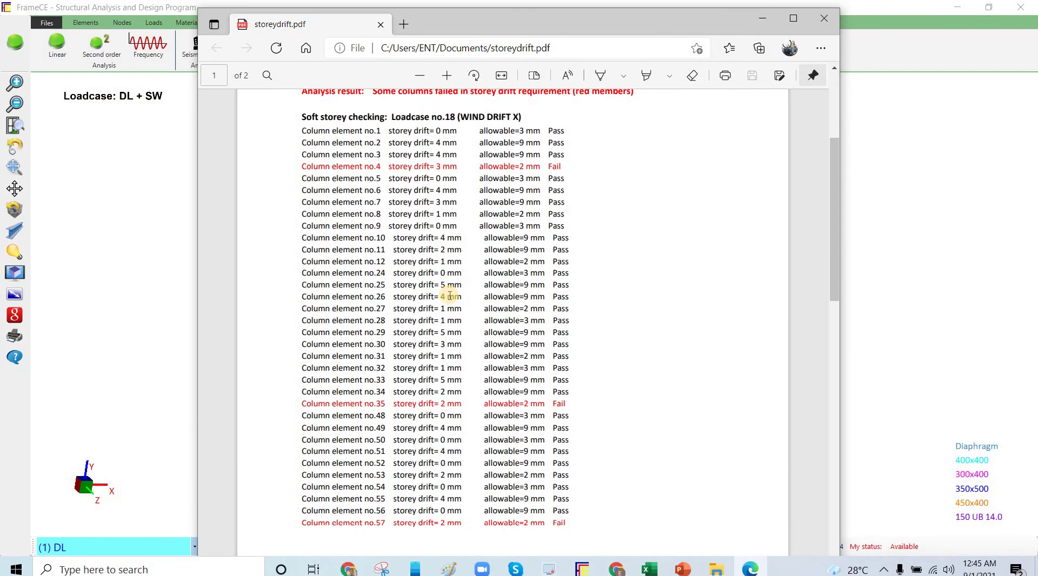
{"action": "scroll", "coordinate": [453, 304], "scroll_direction": "down", "scroll_amount": 7}
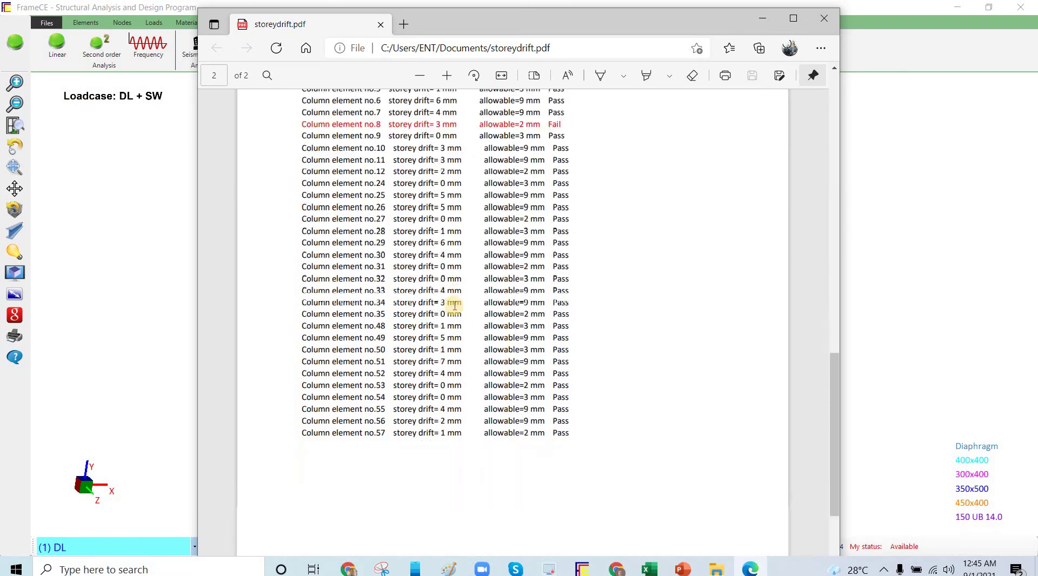
{"action": "scroll", "coordinate": [454, 305], "scroll_direction": "up", "scroll_amount": 20}
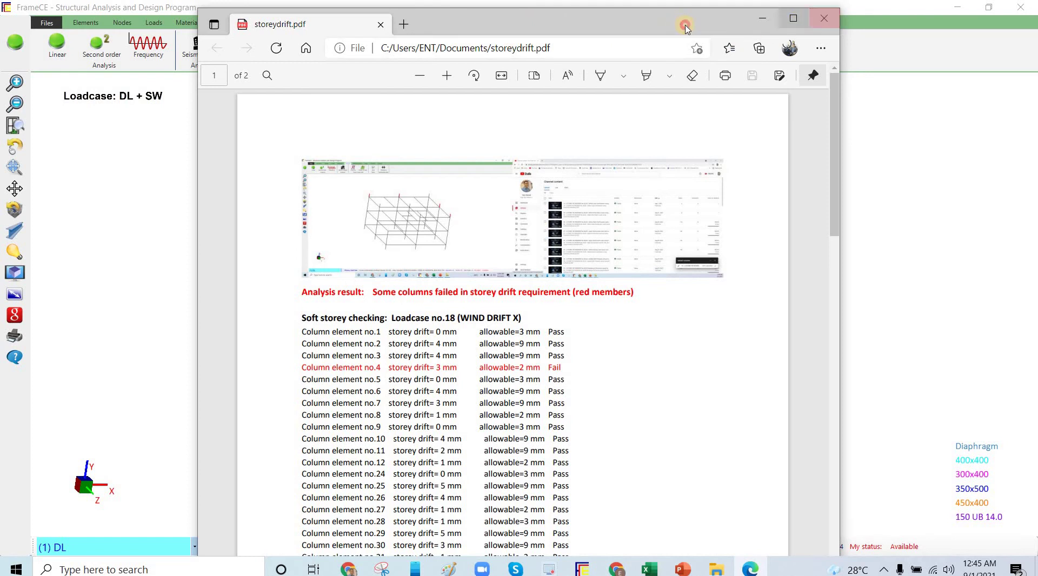
{"action": "left_click_drag", "start_coordinate": [507, 29], "coordinate": [520, 34]}
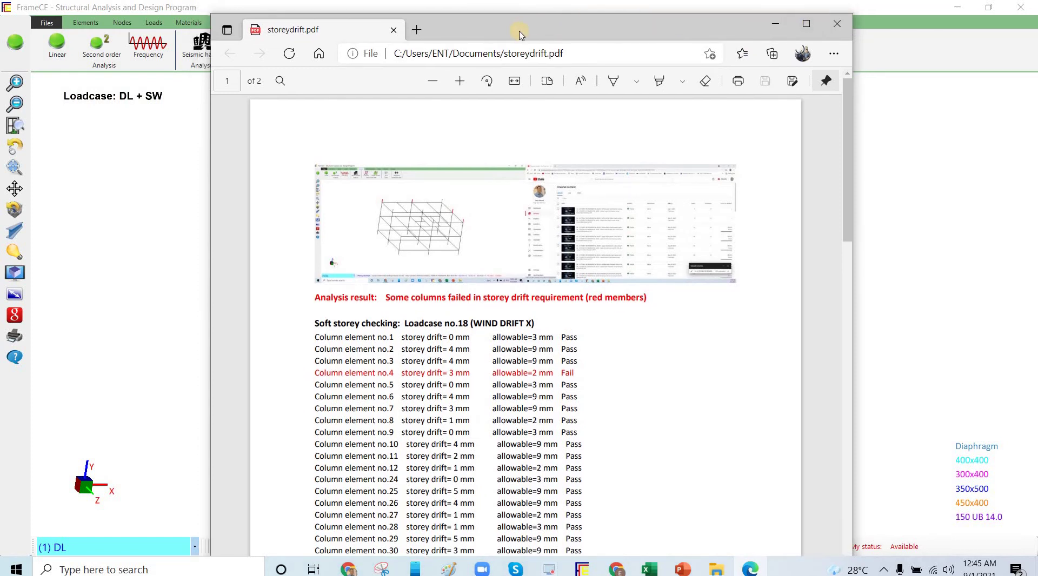
{"action": "left_click_drag", "start_coordinate": [810, 42], "coordinate": [779, 46]}
{"action": "left_click", "coordinate": [805, 28]}
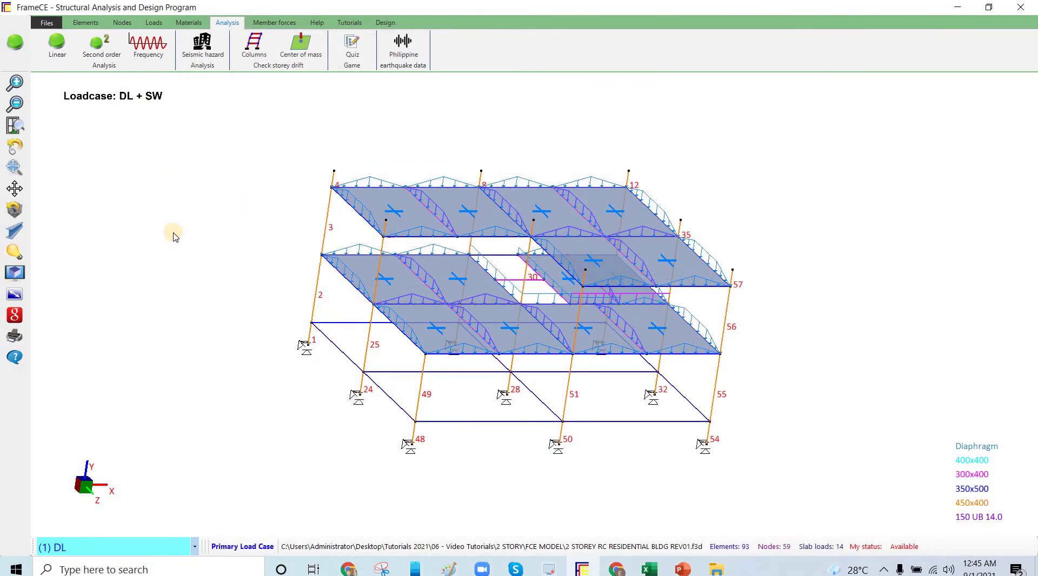
Change the 400x400 section to a user-defined rectangular concrete section with b 400 mm and d 450 mm
{"action": "left_click", "coordinate": [86, 23]}
{"action": "left_click", "coordinate": [124, 24]}
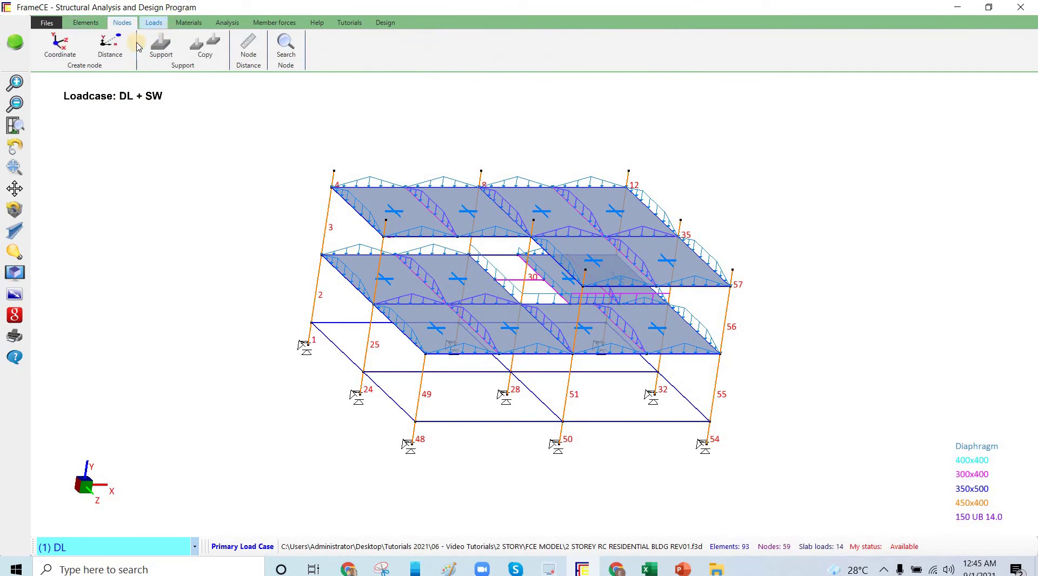
{"action": "left_click", "coordinate": [189, 23]}
{"action": "left_click", "coordinate": [52, 46]}
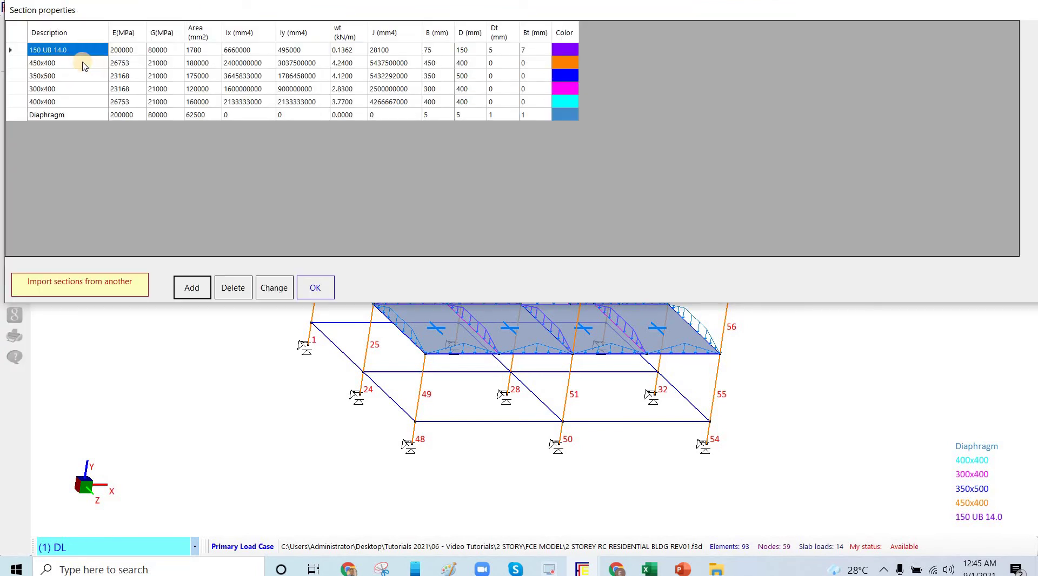
{"action": "left_click", "coordinate": [61, 102]}
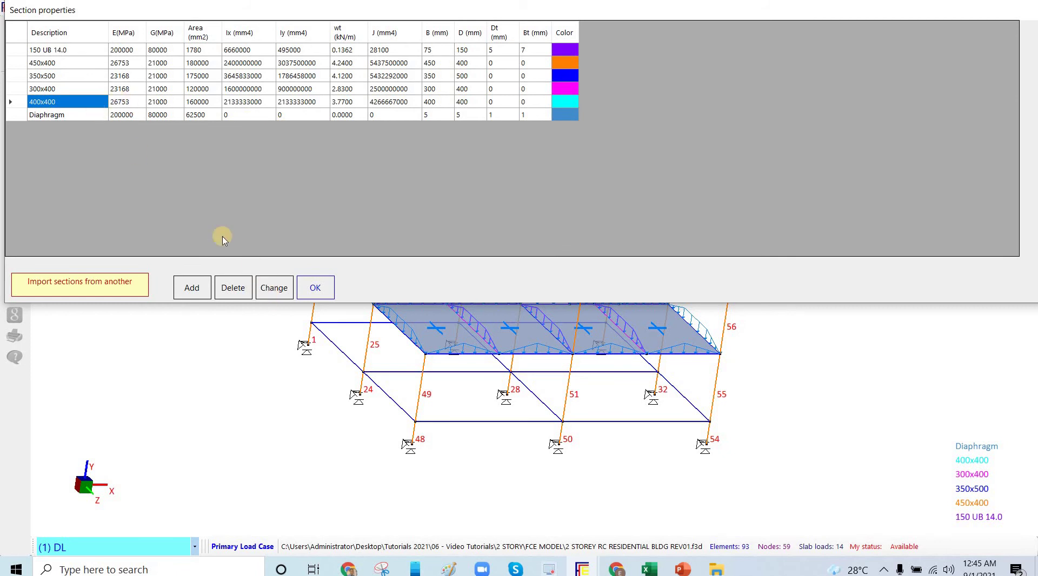
{"action": "left_click", "coordinate": [274, 288]}
{"action": "key", "text": "Return"}
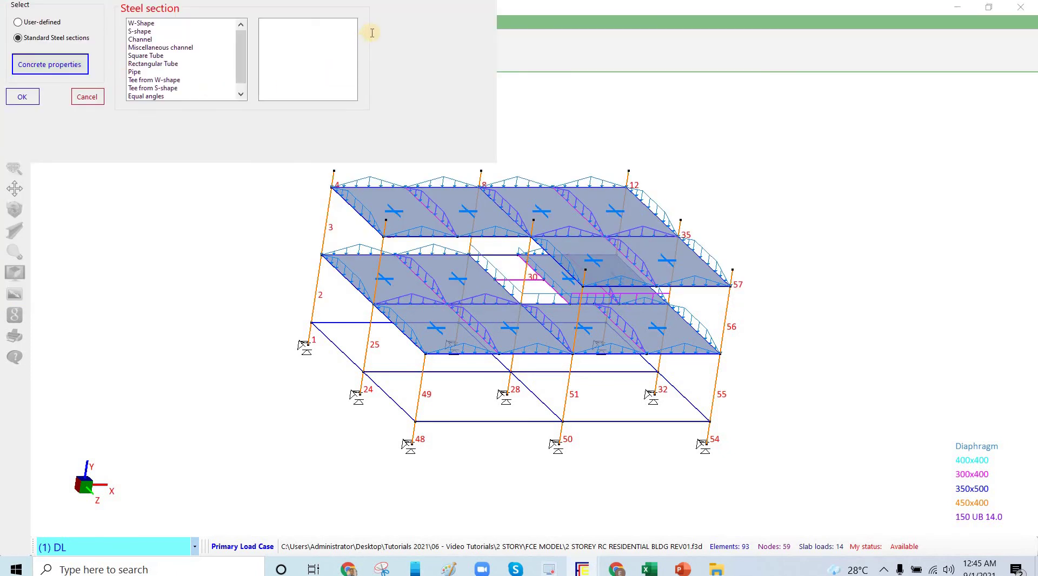
{"action": "left_click", "coordinate": [260, 111]}
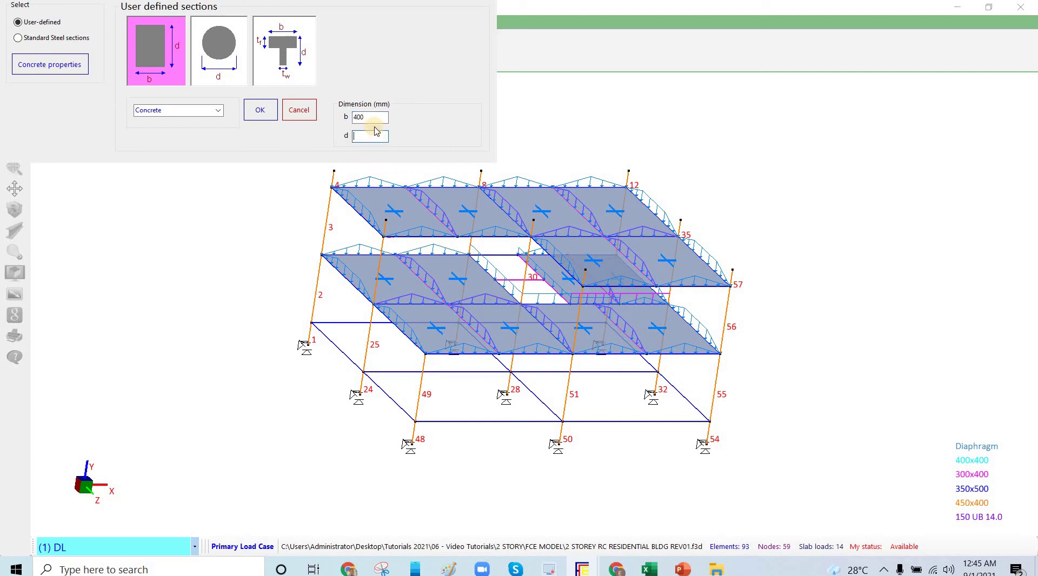
{"action": "key", "text": "Return"}
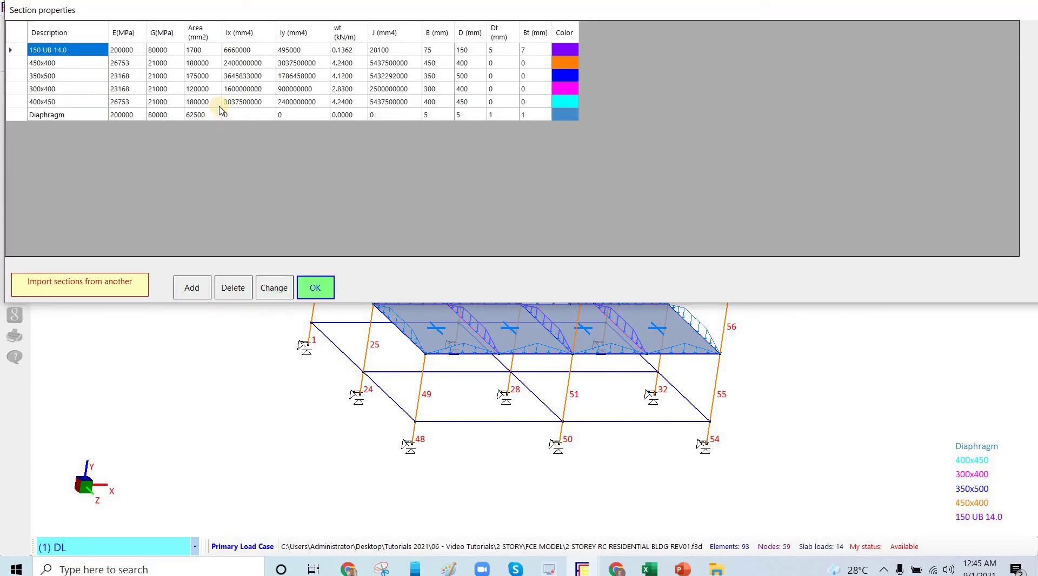
{"action": "left_click", "coordinate": [315, 289]}
Display the members in 3D and rotate the model to inspect the column sections and their orientation
{"action": "left_click", "coordinate": [15, 231]}
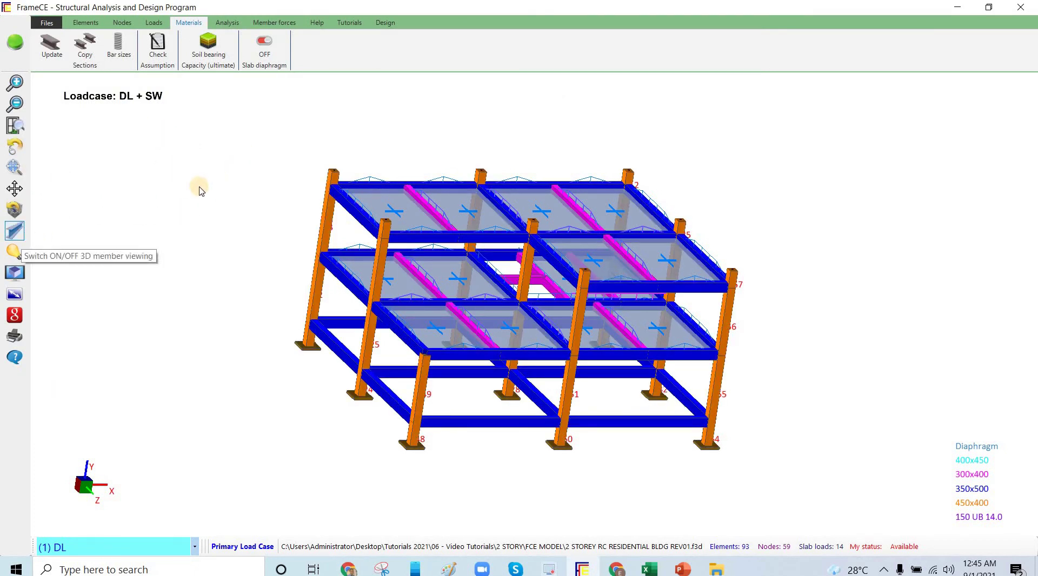
{"action": "left_click", "coordinate": [15, 146]}
{"action": "left_click_drag", "start_coordinate": [183, 281], "coordinate": [341, 158]}
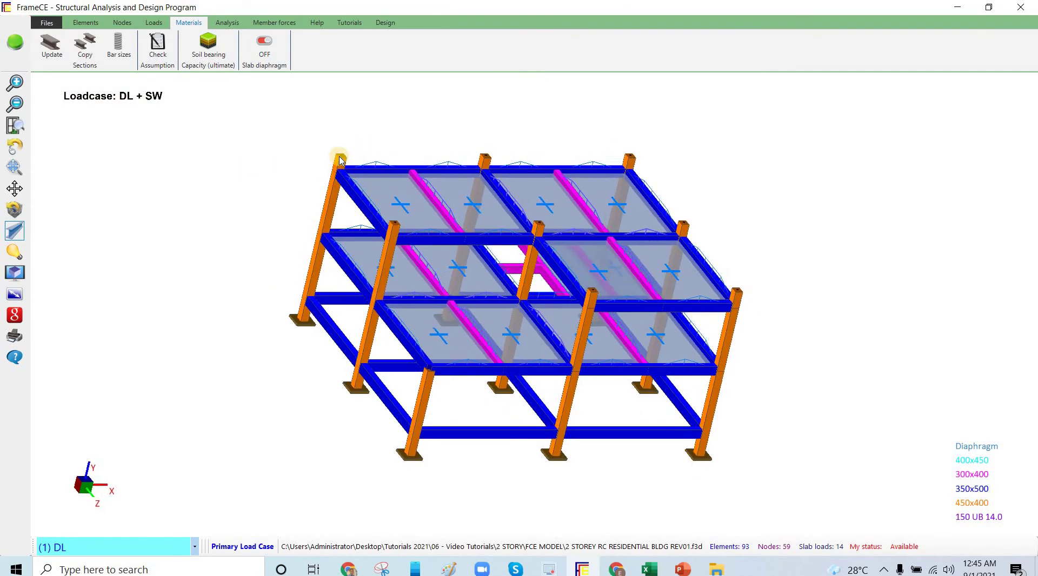
{"action": "left_click_drag", "start_coordinate": [246, 178], "coordinate": [327, 145]}
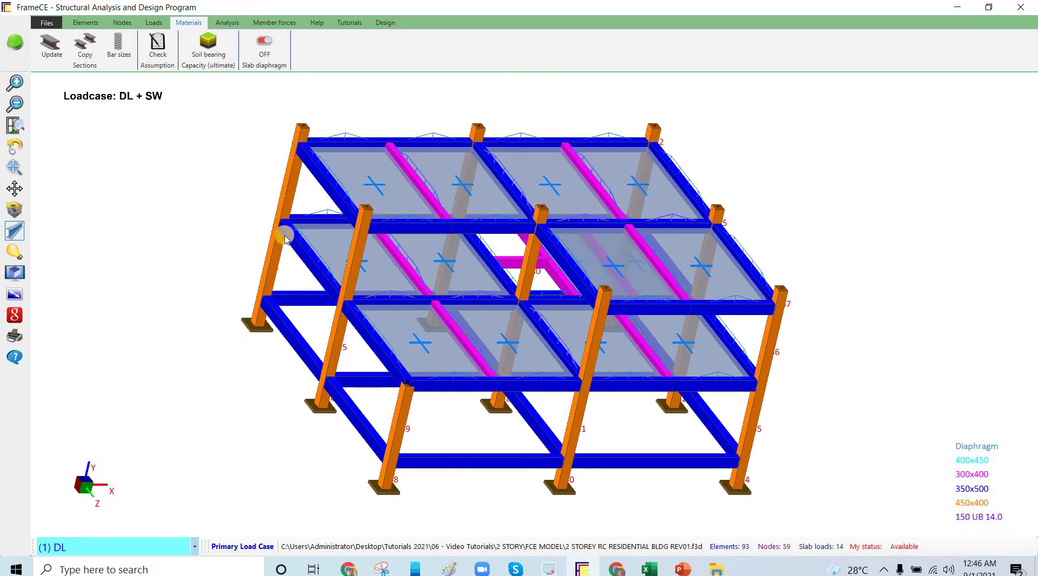
{"action": "left_click", "coordinate": [15, 147]}
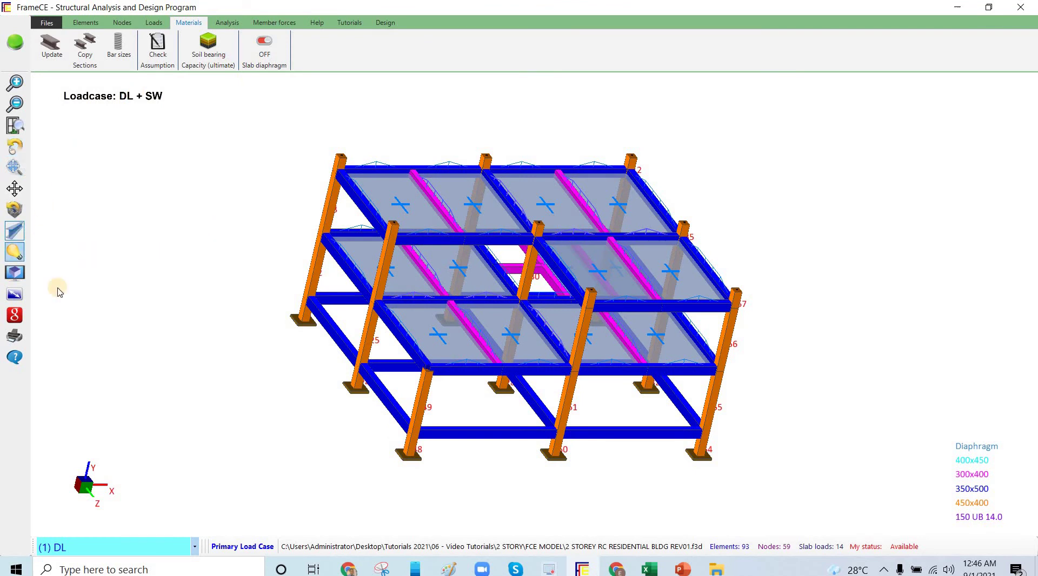
Return the members to wireframe display and show the section numbers on the model
{"action": "left_click", "coordinate": [15, 252]}
{"action": "left_click", "coordinate": [15, 271]}
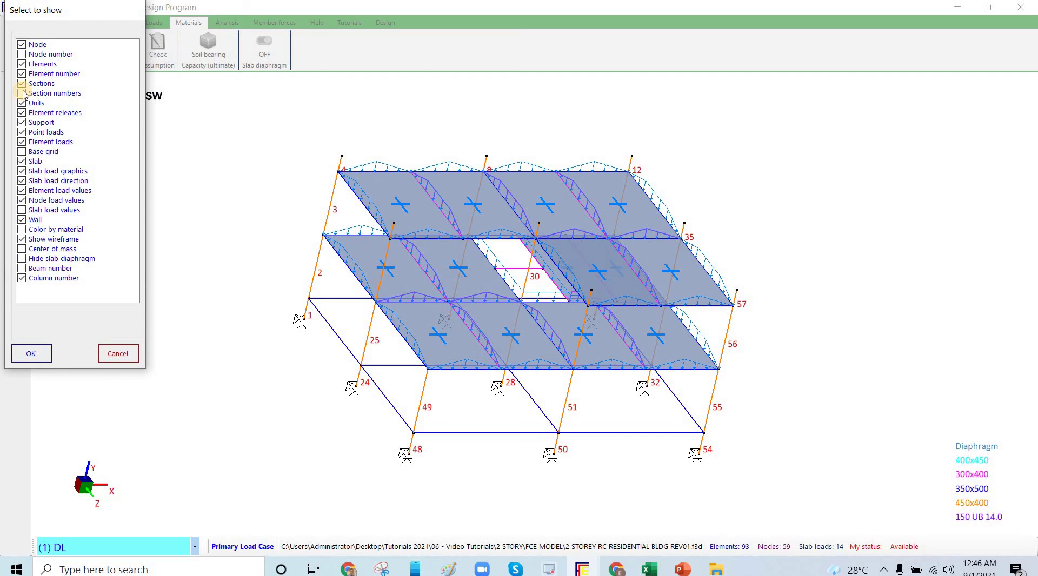
{"action": "left_click", "coordinate": [22, 94]}
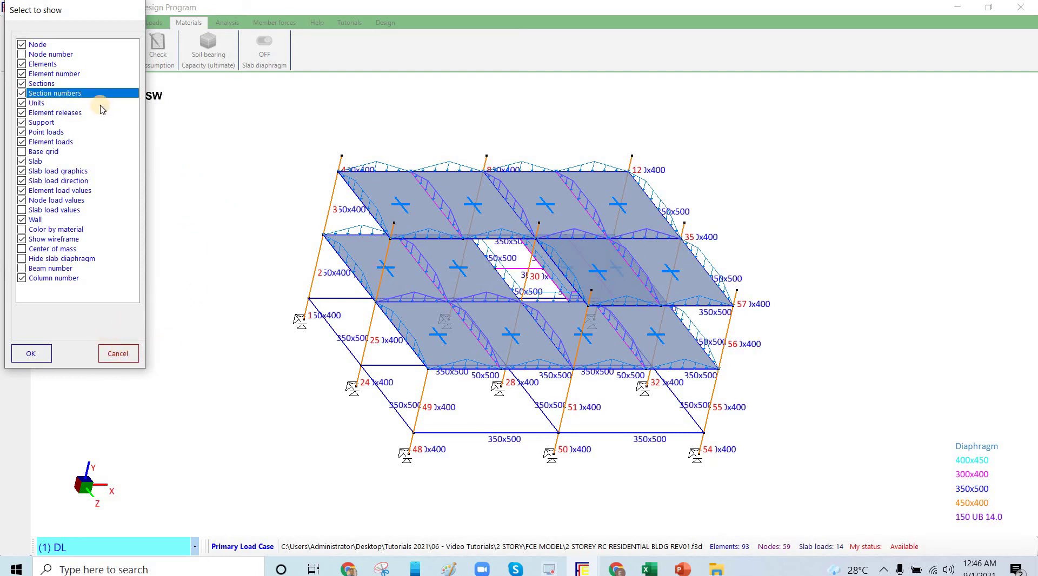
{"action": "left_click", "coordinate": [117, 354]}
Show a single frame of the model in front elevation and hide the column numbers
{"action": "left_click_drag", "start_coordinate": [196, 252], "coordinate": [438, 287]}
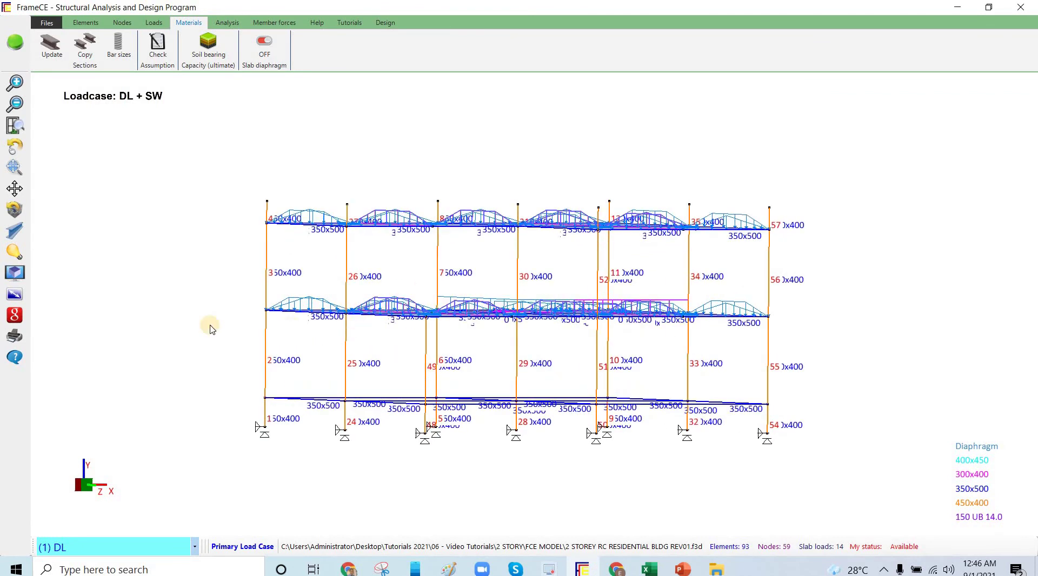
{"action": "scroll", "coordinate": [179, 232], "scroll_direction": "down", "scroll_amount": 2}
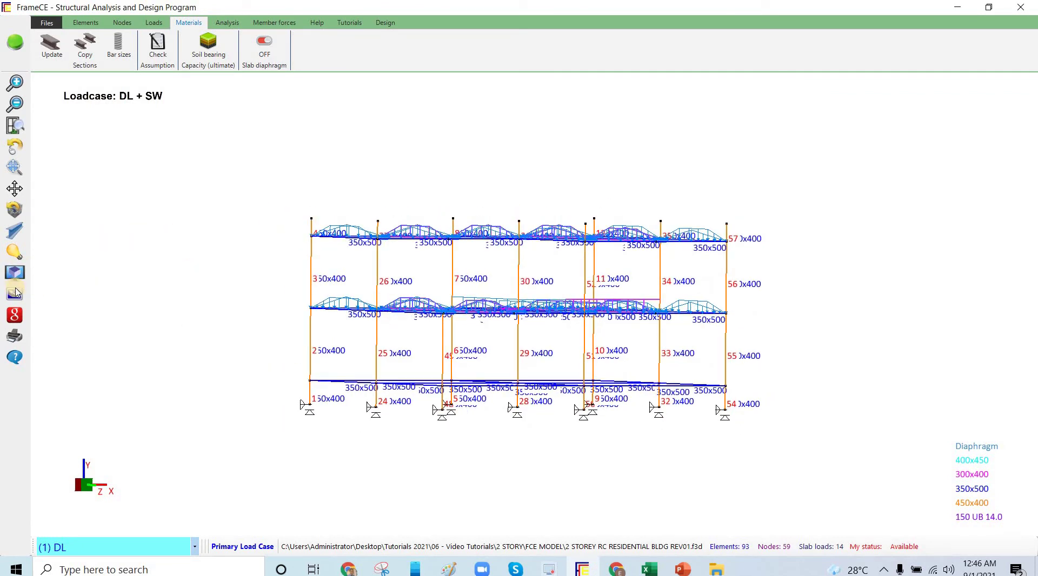
{"action": "left_click", "coordinate": [16, 291]}
{"action": "left_click", "coordinate": [51, 300]}
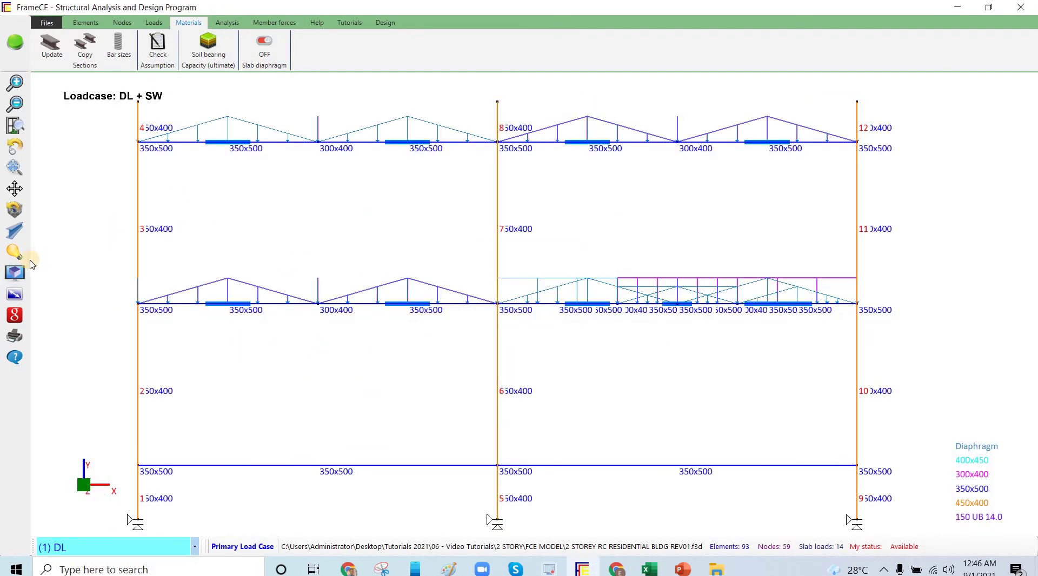
{"action": "left_click", "coordinate": [15, 251]}
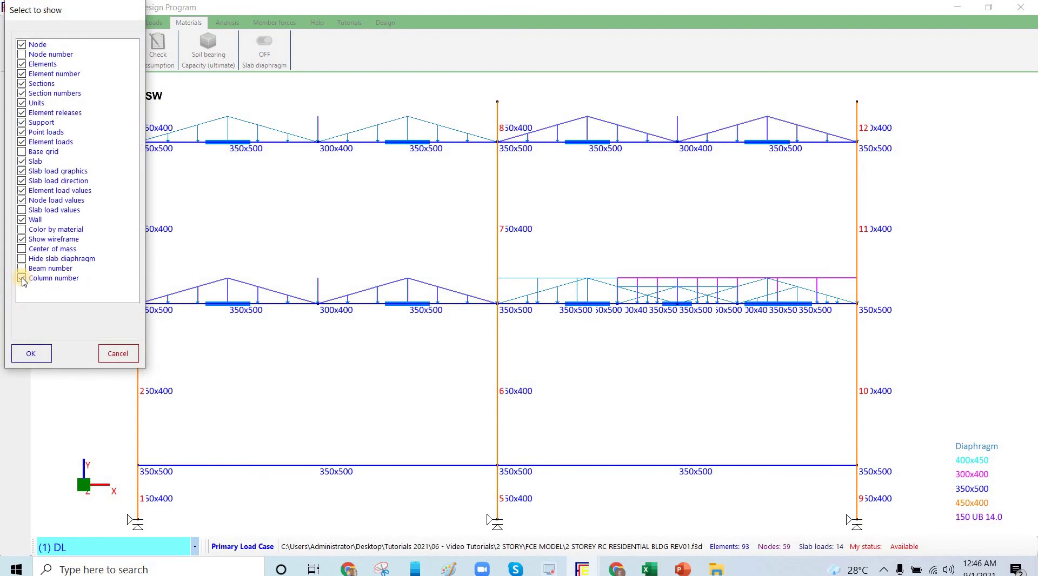
{"action": "key", "text": "Return"}
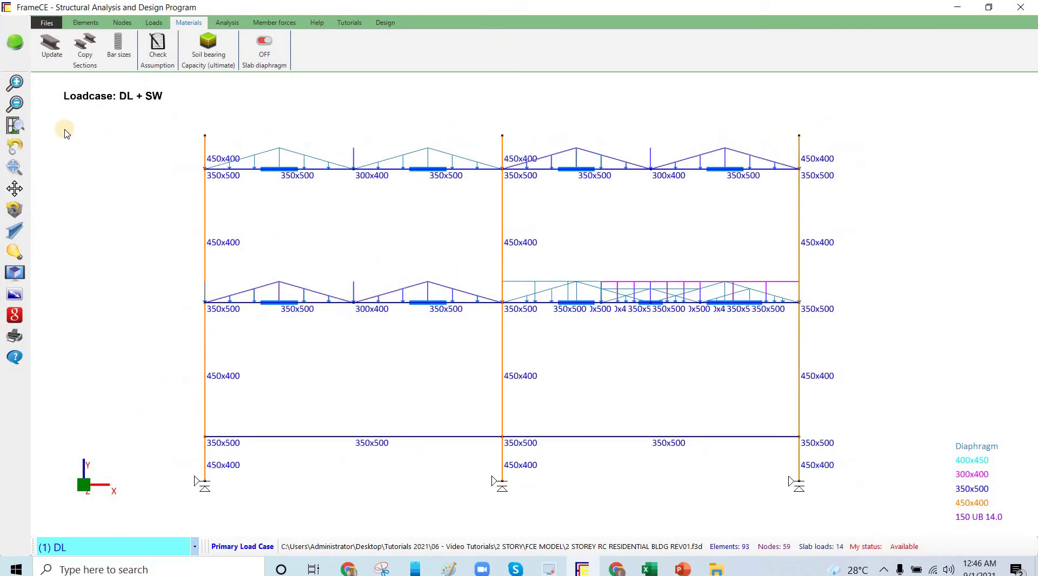
Restore the whole model view and redefine the 400x450 section as rectangular concrete with b 400 mm and d 450 mm
{"action": "left_click", "coordinate": [24, 153]}
{"action": "left_click_drag", "start_coordinate": [169, 217], "coordinate": [123, 196]}
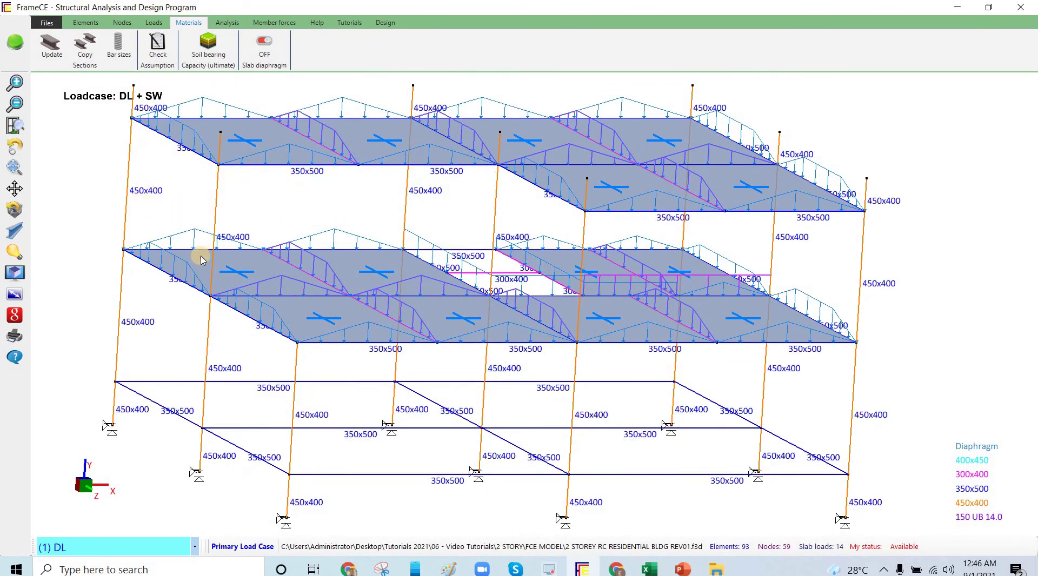
{"action": "left_click_drag", "start_coordinate": [166, 265], "coordinate": [115, 239]}
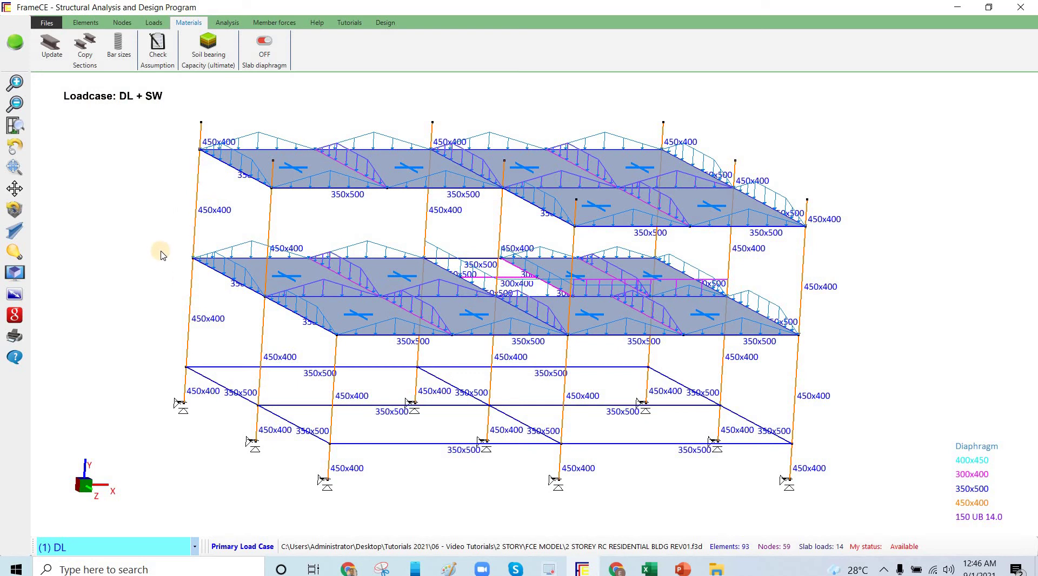
{"action": "key", "text": "Return"}
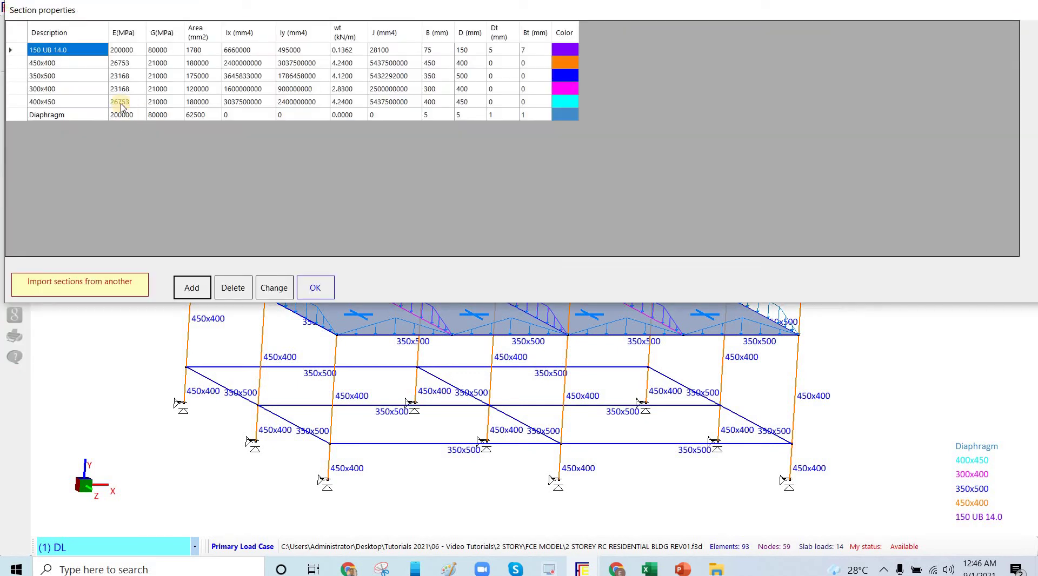
{"action": "left_click", "coordinate": [86, 102]}
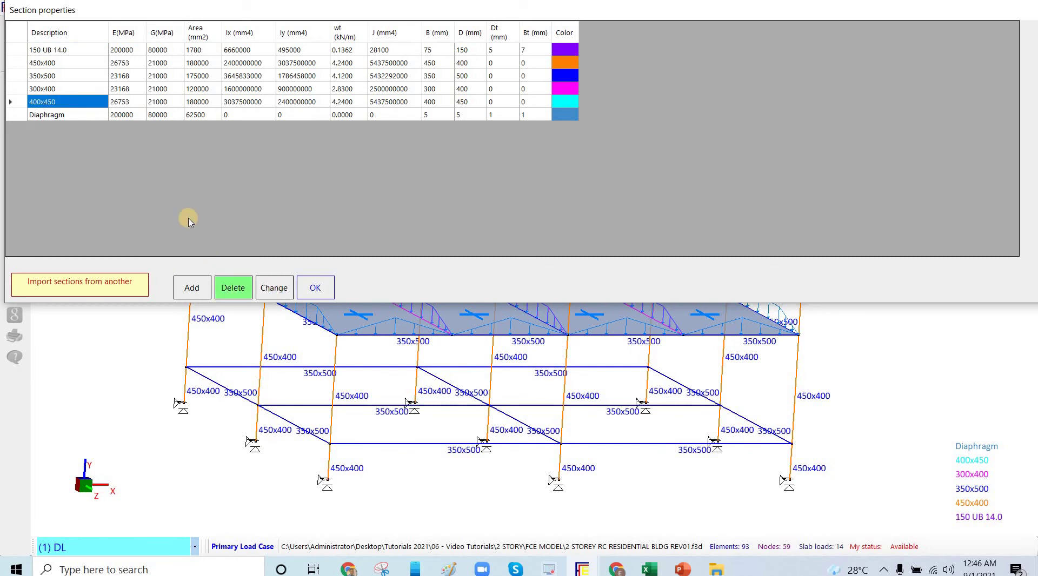
{"action": "key", "text": "Return"}
{"action": "left_click", "coordinate": [67, 69]}
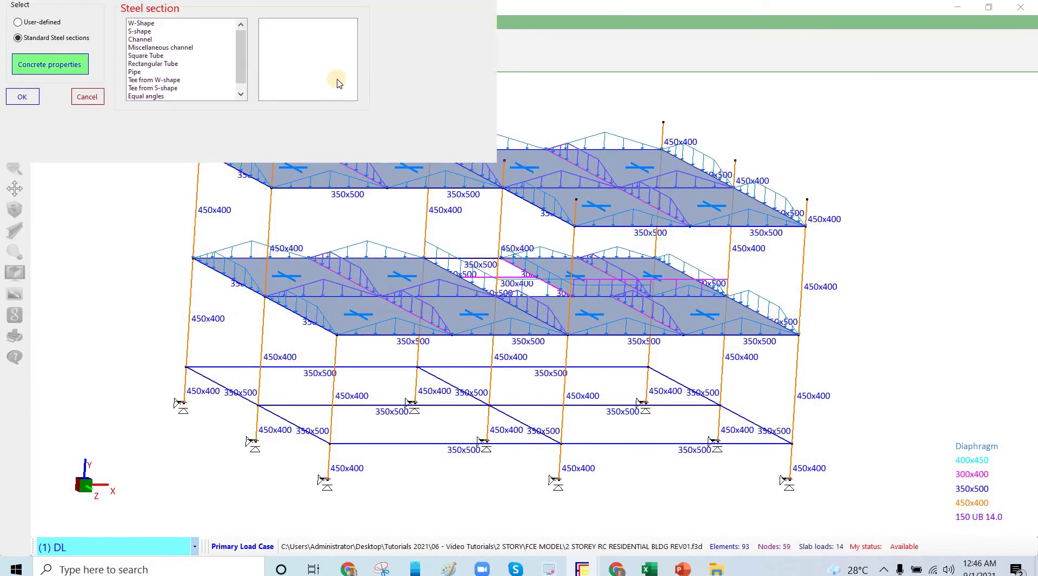
{"action": "left_click", "coordinate": [260, 110]}
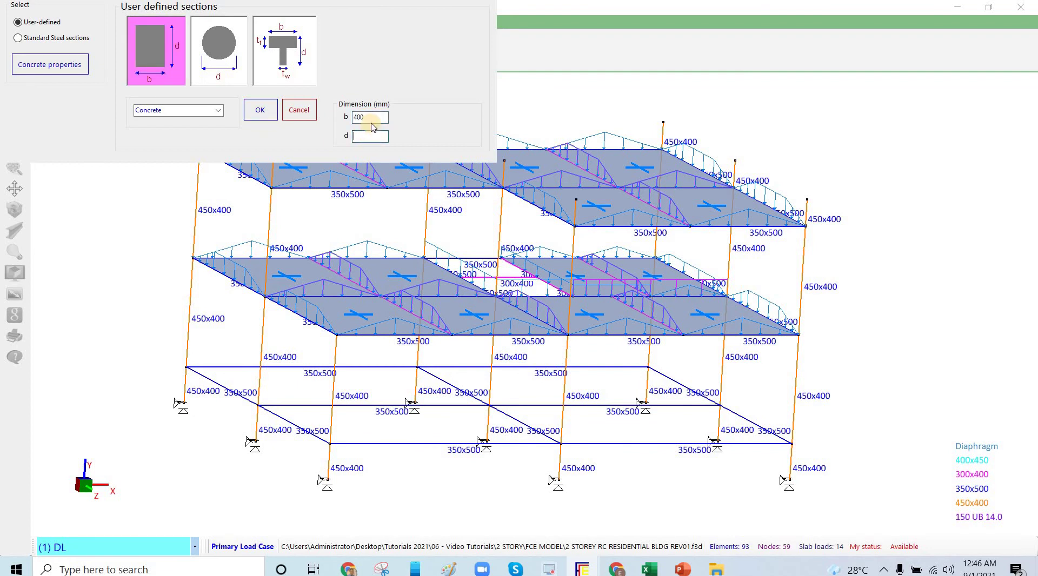
{"action": "left_click", "coordinate": [260, 111]}
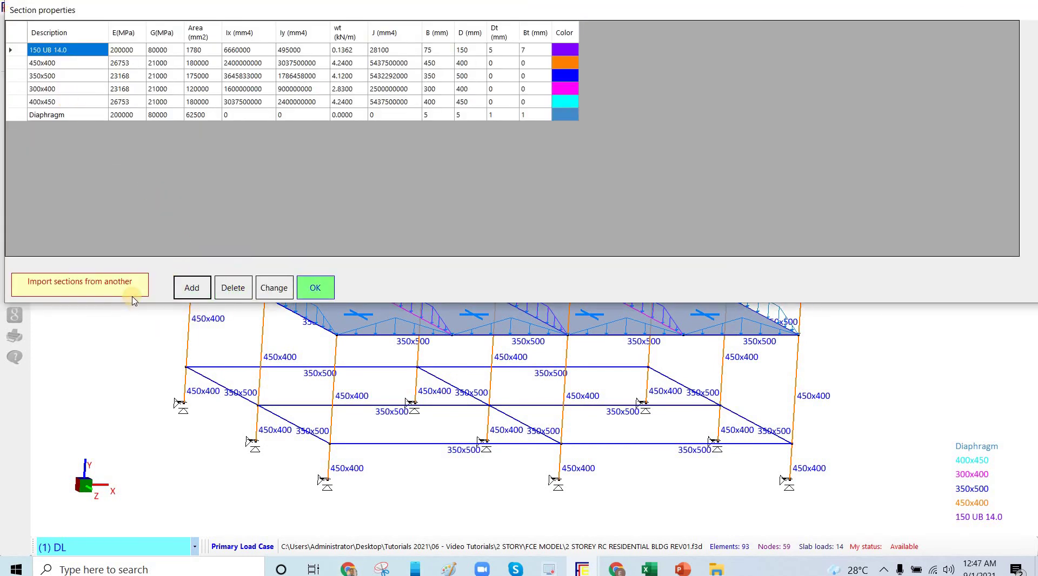
{"action": "left_click", "coordinate": [315, 287]}
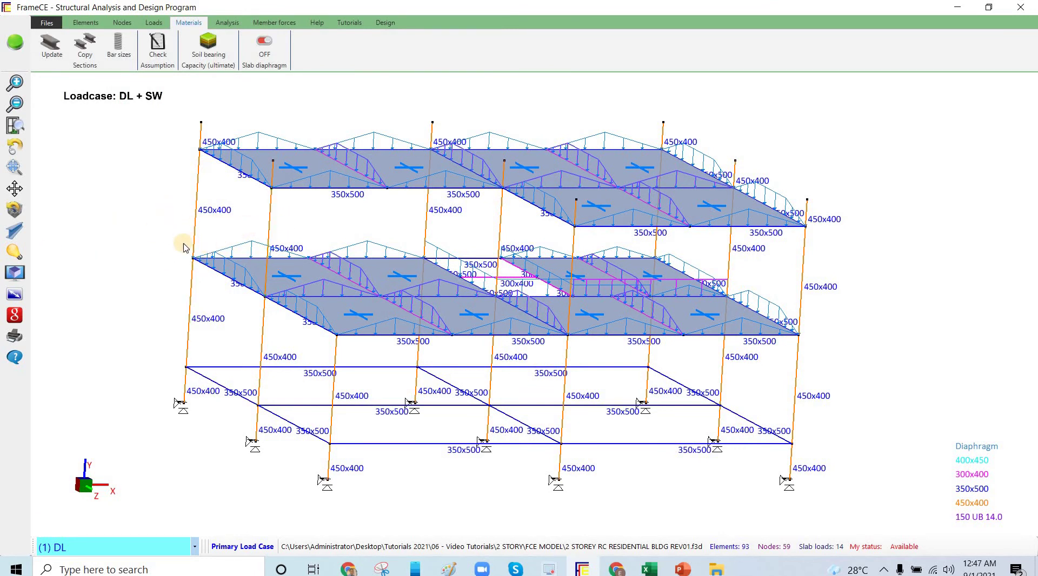
Select all columns from the supports up to the roof beams, excluding the short stubs above, and assign them the 400x450 section
{"action": "scroll", "coordinate": [64, 205], "scroll_direction": "down", "scroll_amount": 1}
{"action": "left_click", "coordinate": [18, 145]}
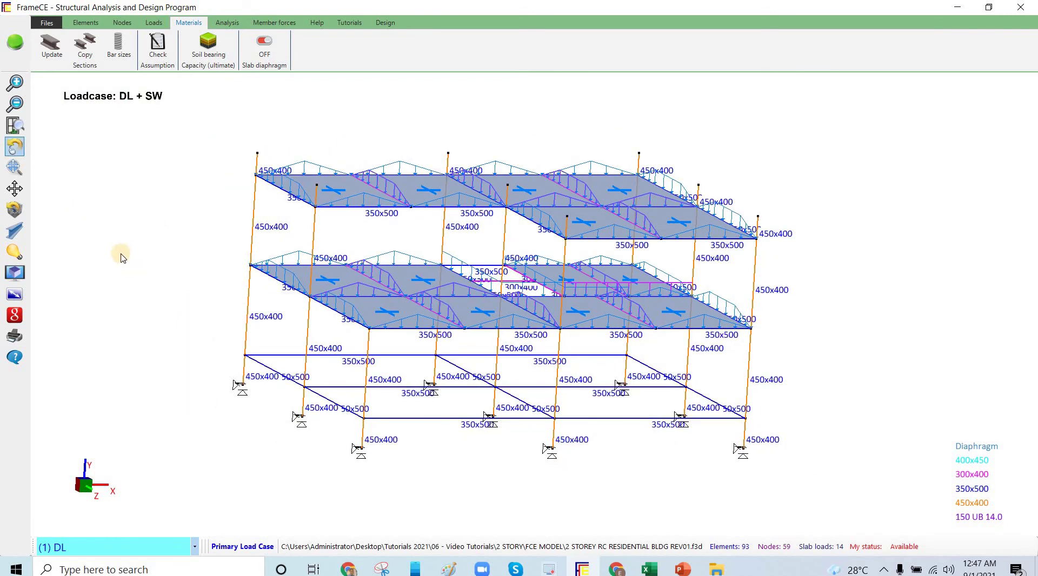
{"action": "left_click_drag", "start_coordinate": [120, 254], "coordinate": [85, 256]}
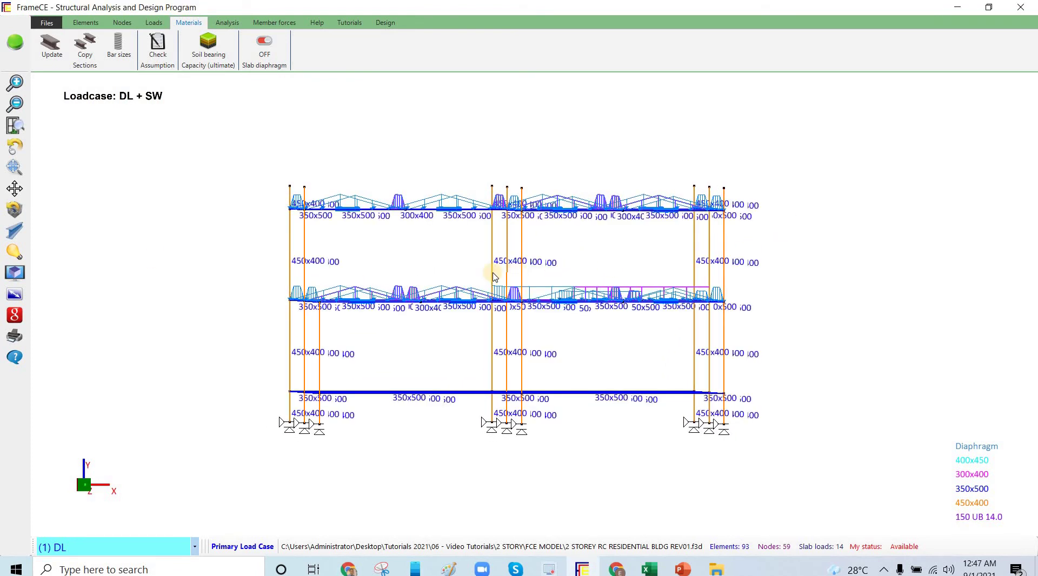
{"action": "left_click_drag", "start_coordinate": [493, 273], "coordinate": [235, 257]}
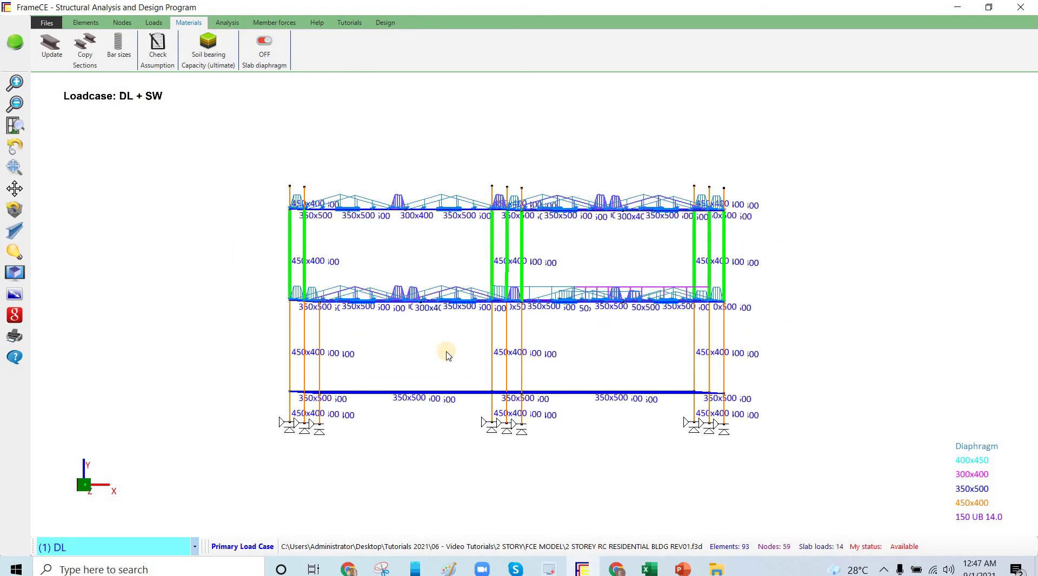
{"action": "left_click_drag", "start_coordinate": [446, 356], "coordinate": [250, 352]}
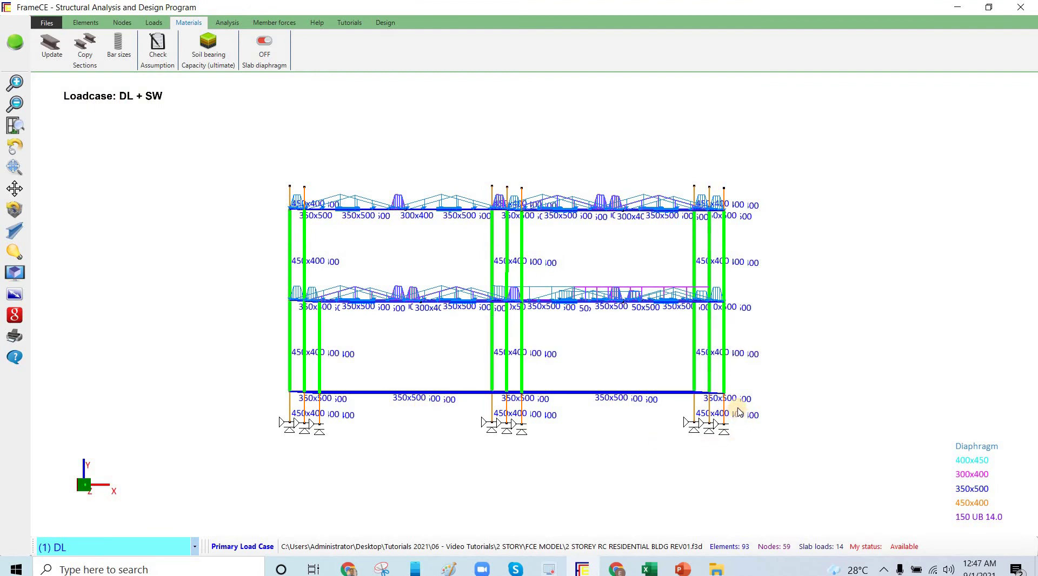
{"action": "left_click_drag", "start_coordinate": [738, 403], "coordinate": [222, 311]}
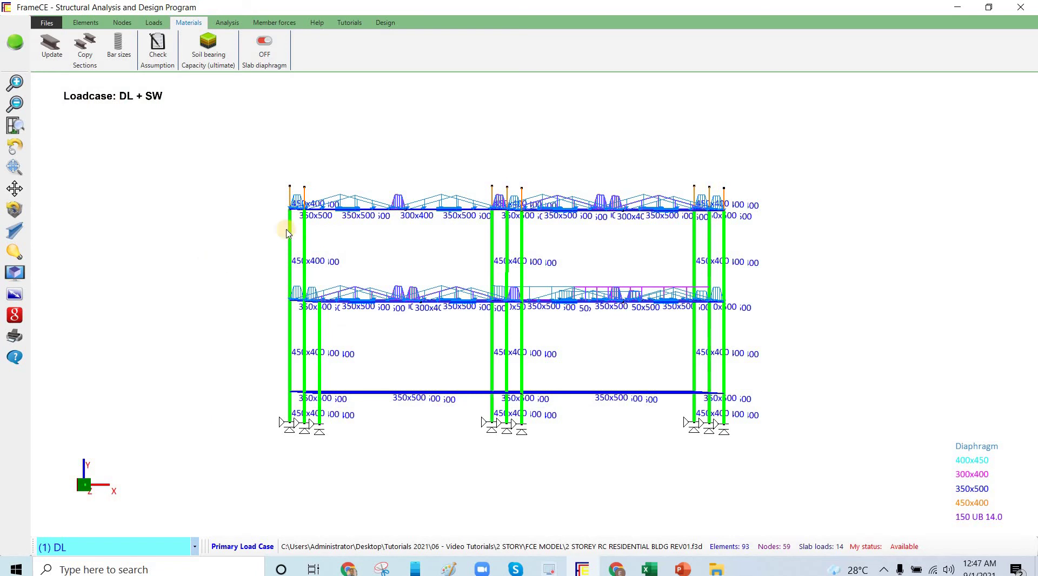
{"action": "right_click", "coordinate": [112, 172]}
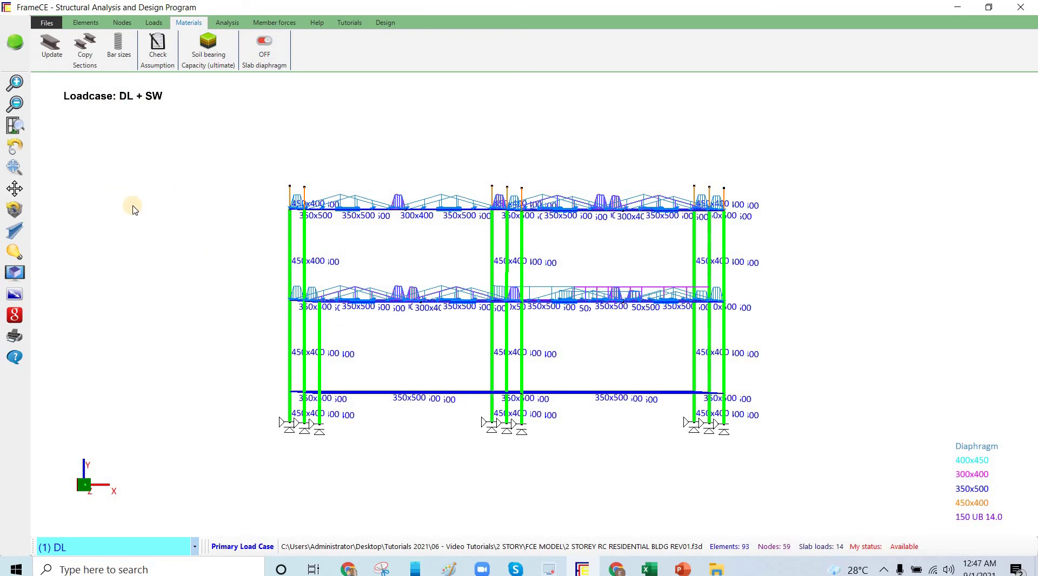
{"action": "left_click", "coordinate": [151, 77]}
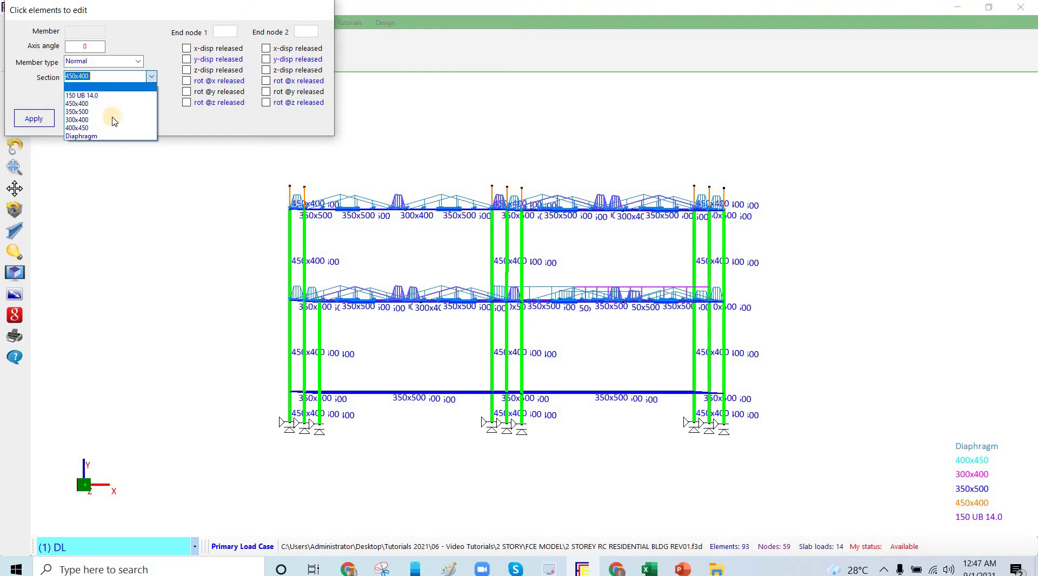
{"action": "left_click", "coordinate": [46, 120]}
{"action": "left_click", "coordinate": [46, 121]}
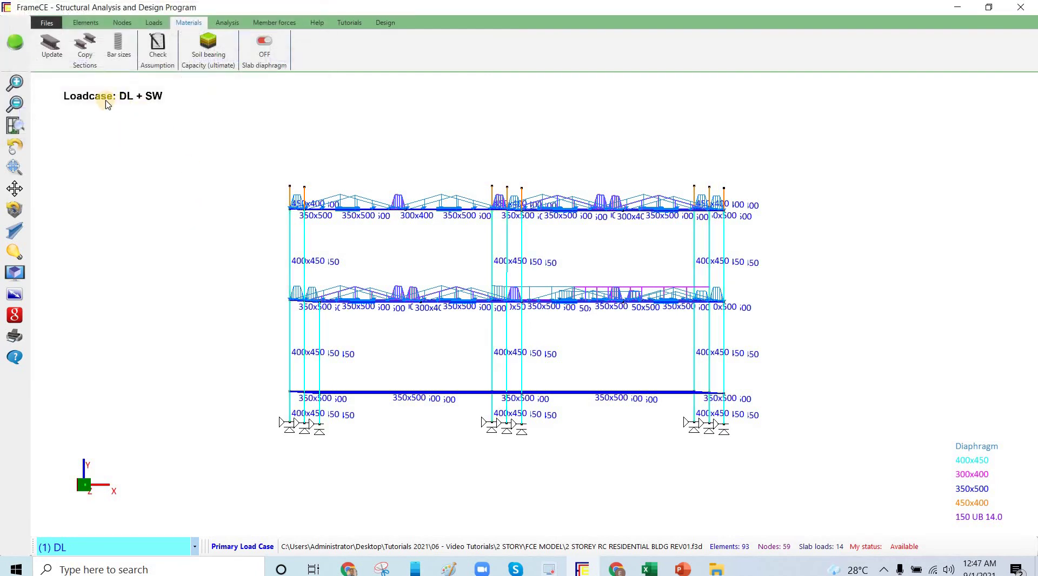
Rotate the model back to a 3D view, run the linear analysis and acknowledge its completion
{"action": "left_click", "coordinate": [19, 148]}
{"action": "left_click_drag", "start_coordinate": [160, 191], "coordinate": [343, 281]}
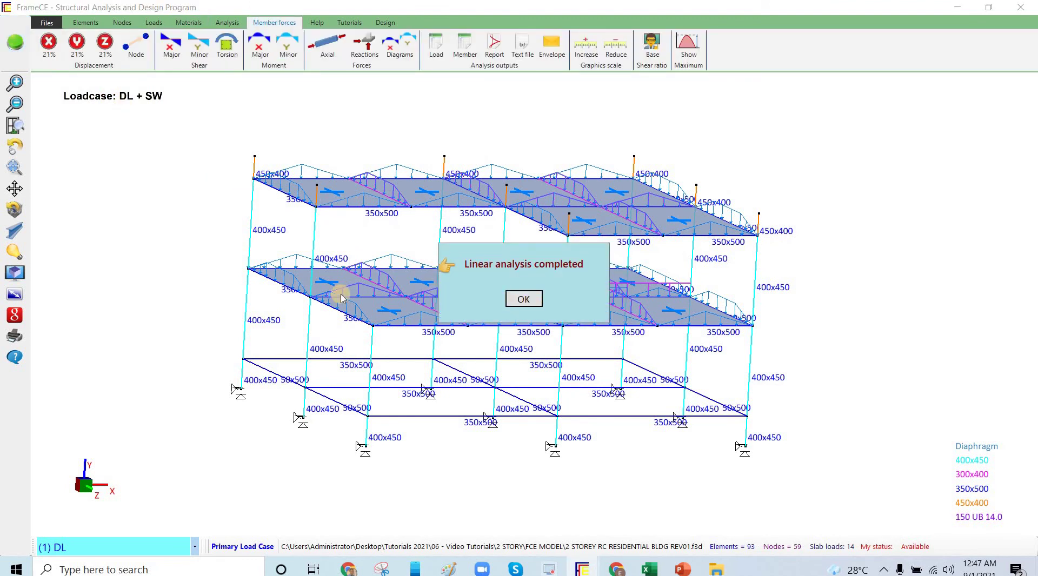
{"action": "key", "text": "Return"}
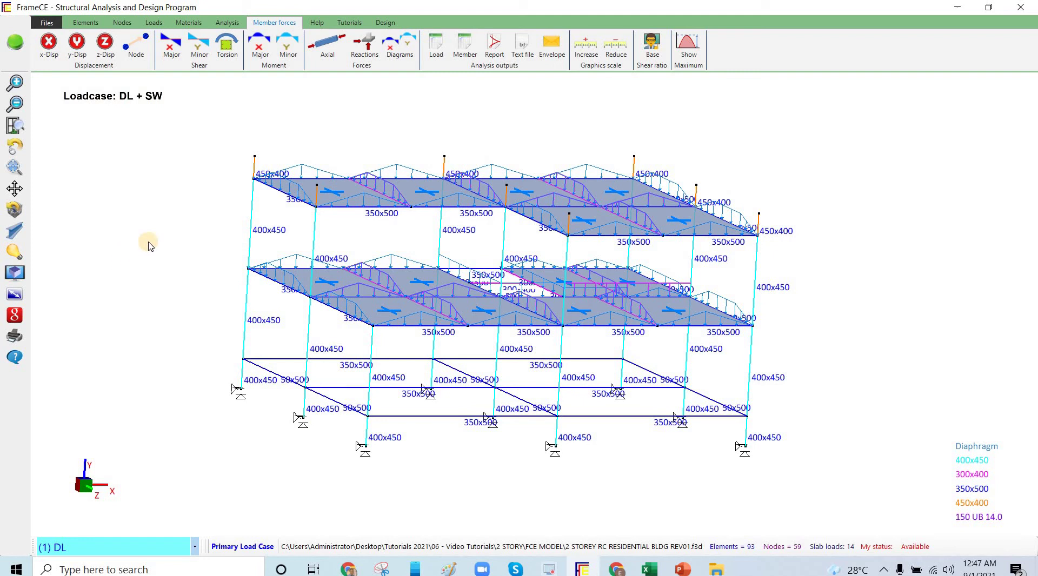
Run the column storey drift check for the SEISMIC DRIFT X and SEISMIC DRIFT Z load cases and acknowledge the result
{"action": "left_click", "coordinate": [227, 22]}
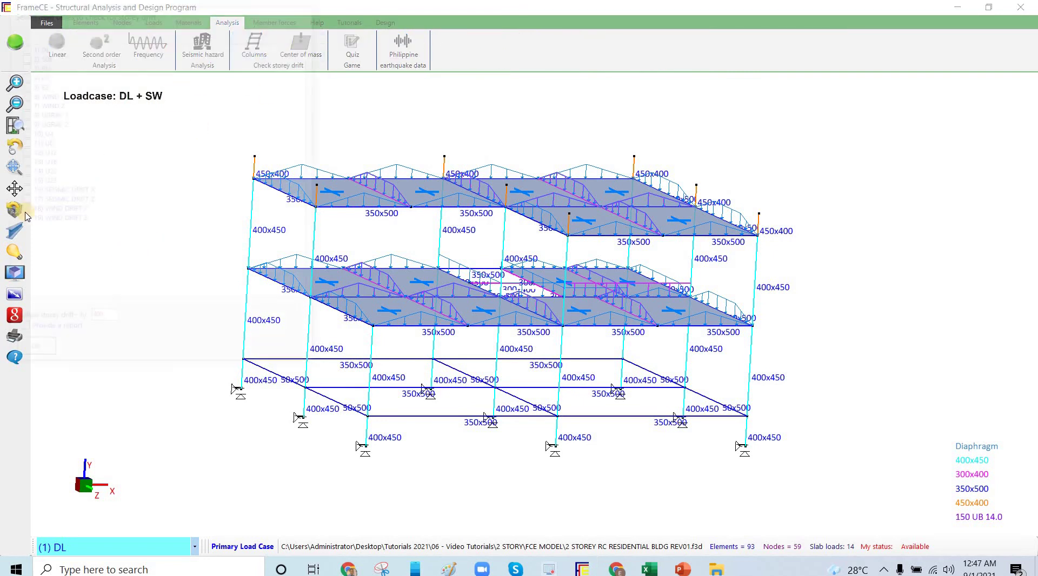
{"action": "left_click", "coordinate": [22, 211]}
{"action": "left_click", "coordinate": [22, 210]}
{"action": "left_click", "coordinate": [22, 220]}
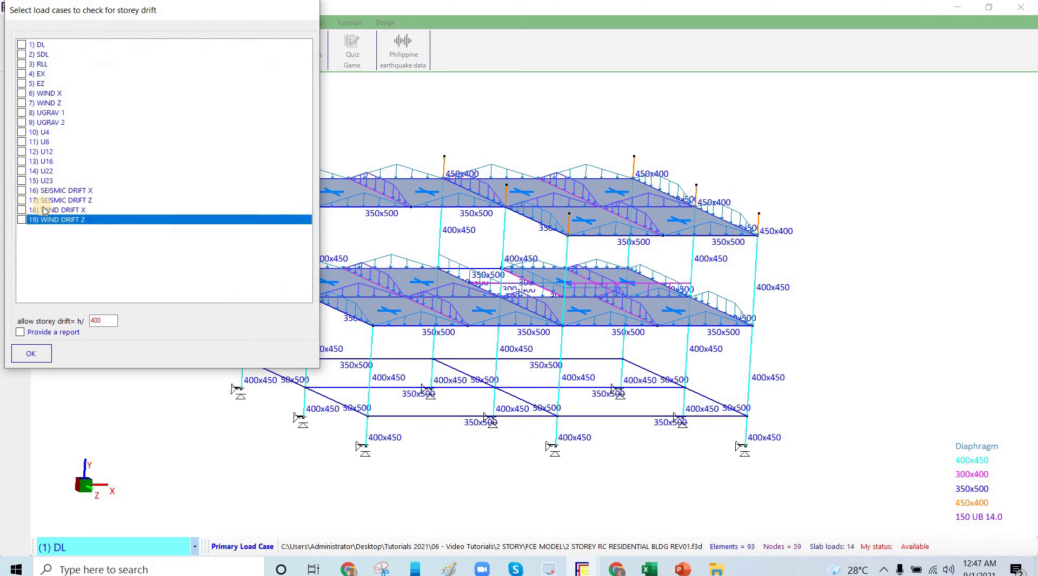
{"action": "left_click", "coordinate": [21, 191]}
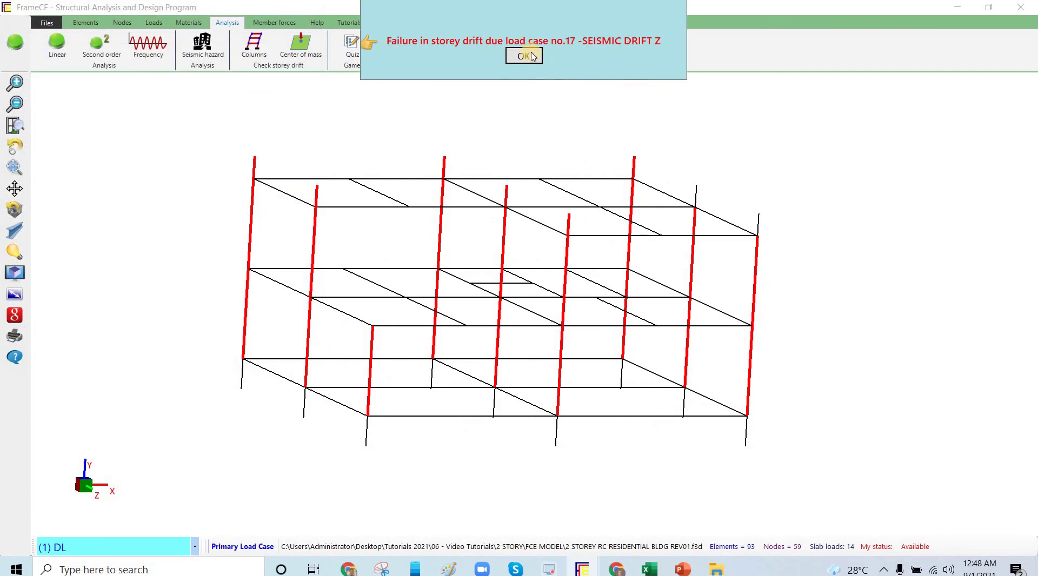
{"action": "left_click", "coordinate": [523, 56]}
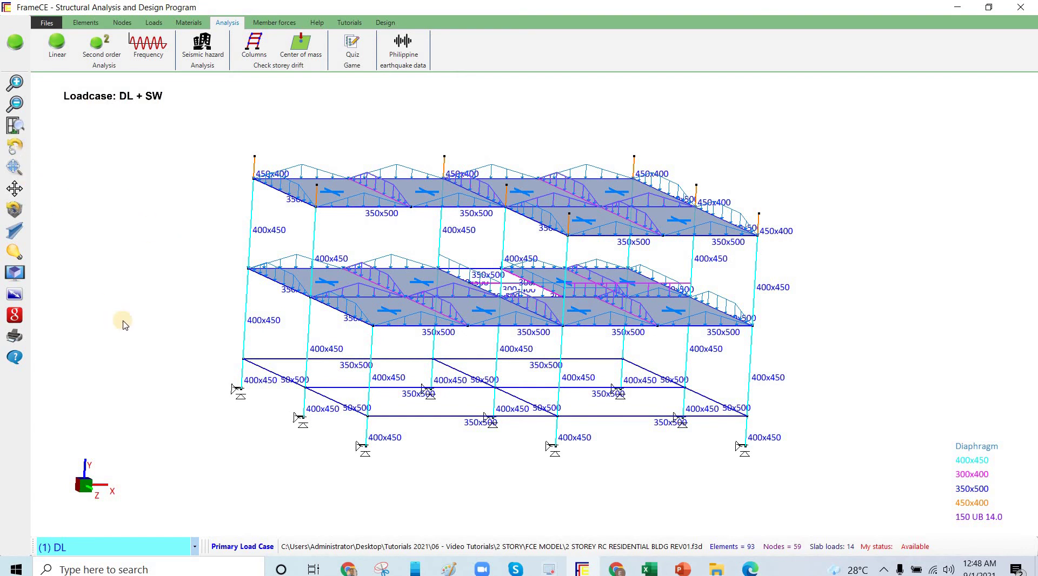
Recheck the columns' storey drift for both seismic drift load cases with an allowable drift of h/238
{"action": "middle_click_drag", "start_coordinate": [128, 309], "coordinate": [83, 309]}
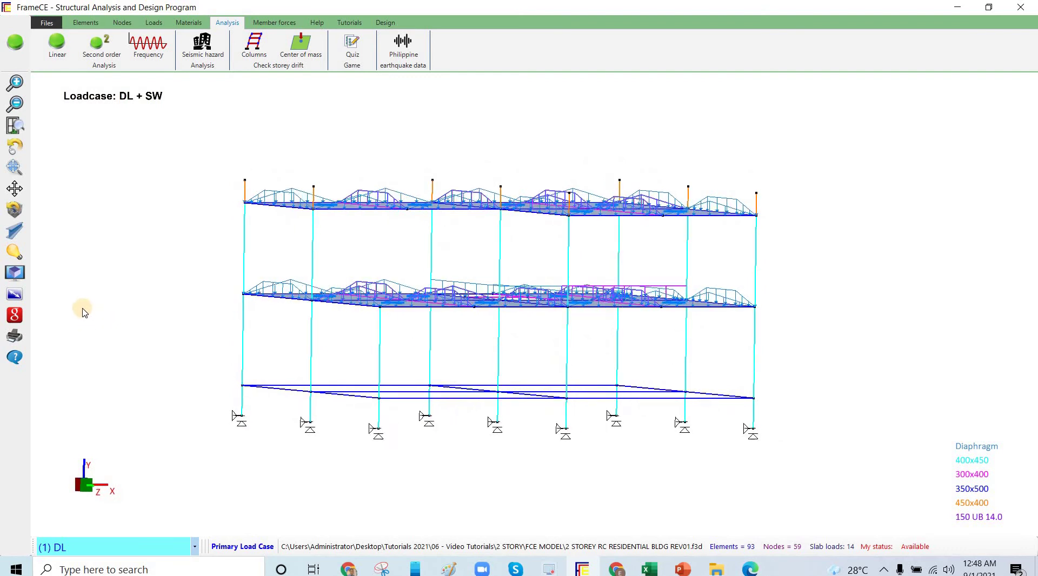
{"action": "mouse_move", "coordinate": [83, 313]}
{"action": "left_mouse_down"}
{"action": "mouse_move", "coordinate": [76, 308]}
{"action": "mouse_move", "coordinate": [99, 305]}
{"action": "left_mouse_up"}
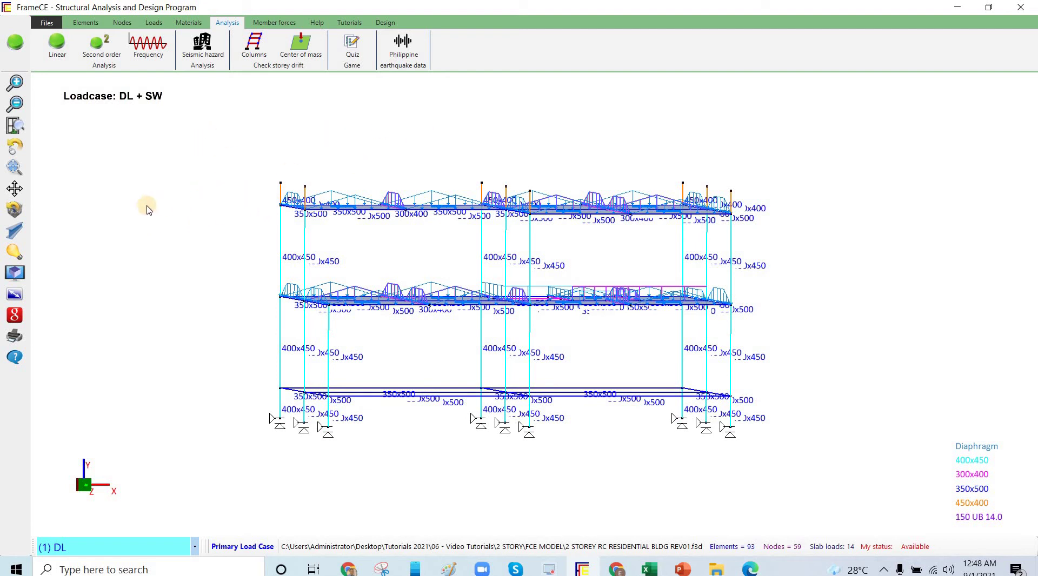
{"action": "left_click", "coordinate": [14, 147]}
{"action": "mouse_move", "coordinate": [122, 218]}
{"action": "left_mouse_down"}
{"action": "mouse_move", "coordinate": [111, 220]}
{"action": "mouse_move", "coordinate": [112, 206]}
{"action": "left_mouse_up"}
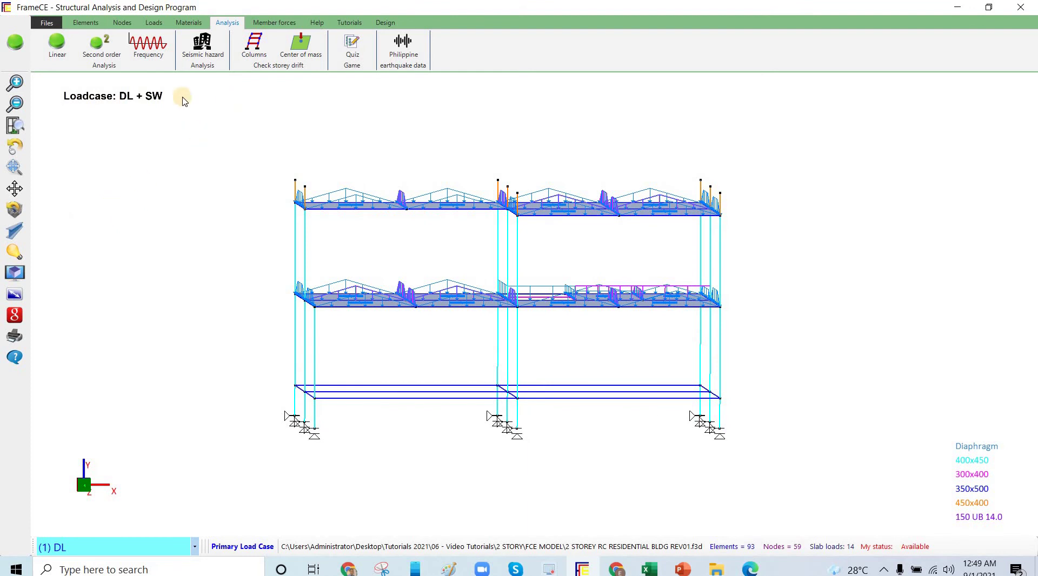
{"action": "left_click", "coordinate": [252, 58]}
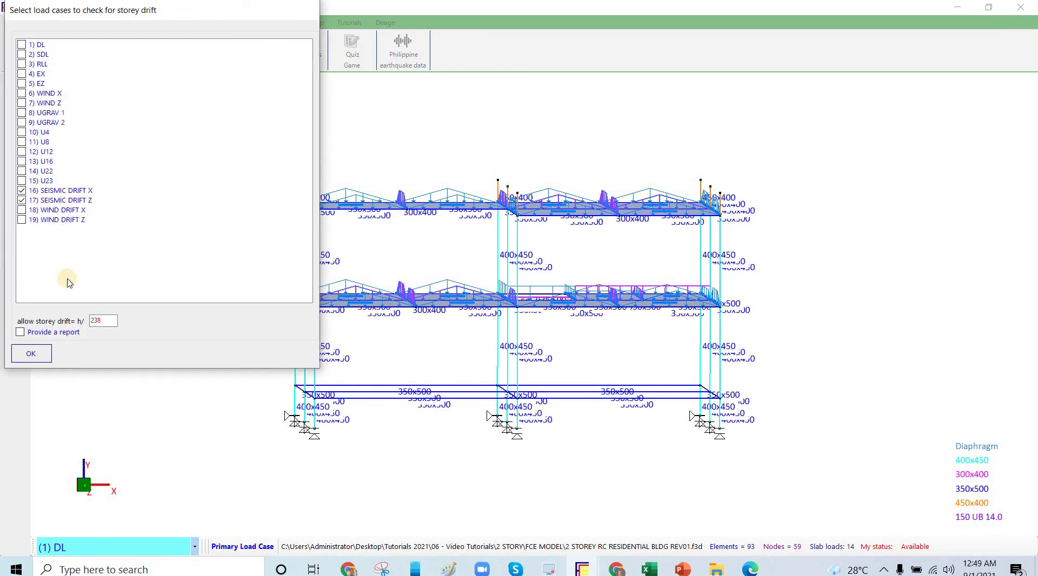
{"action": "left_click", "coordinate": [35, 358]}
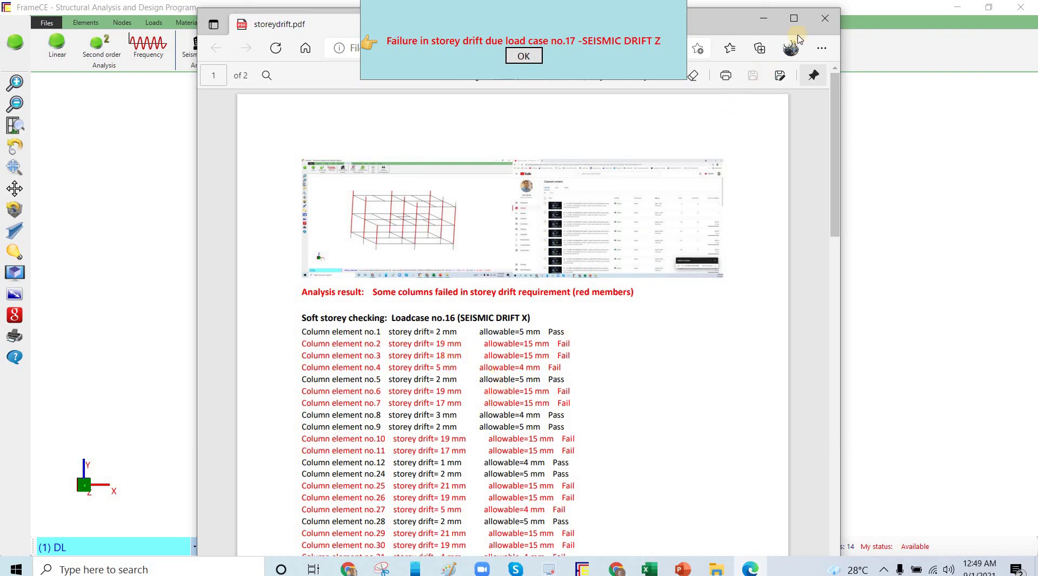
{"action": "left_click", "coordinate": [525, 60]}
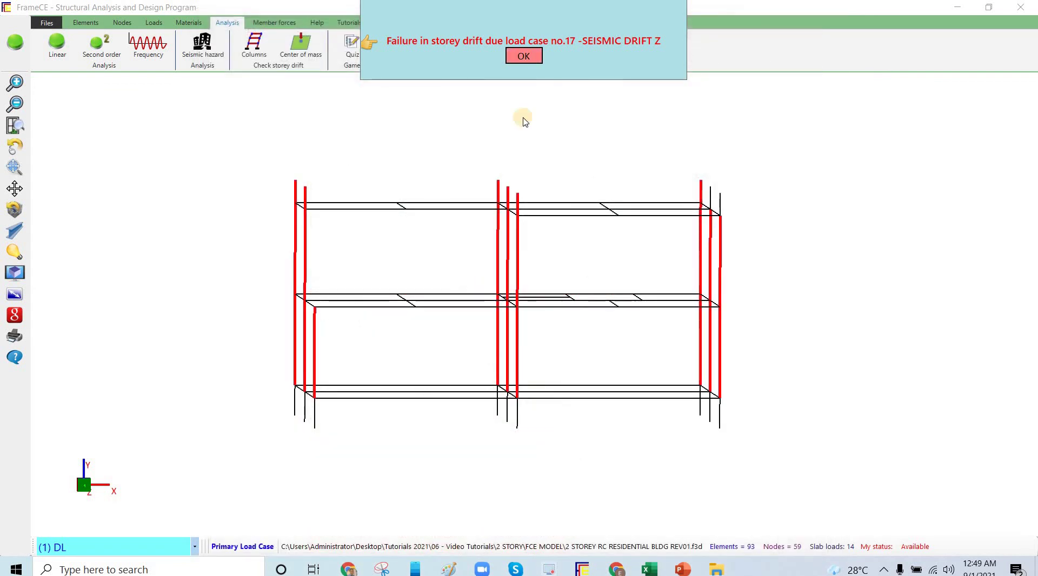
{"action": "key", "text": "Return"}
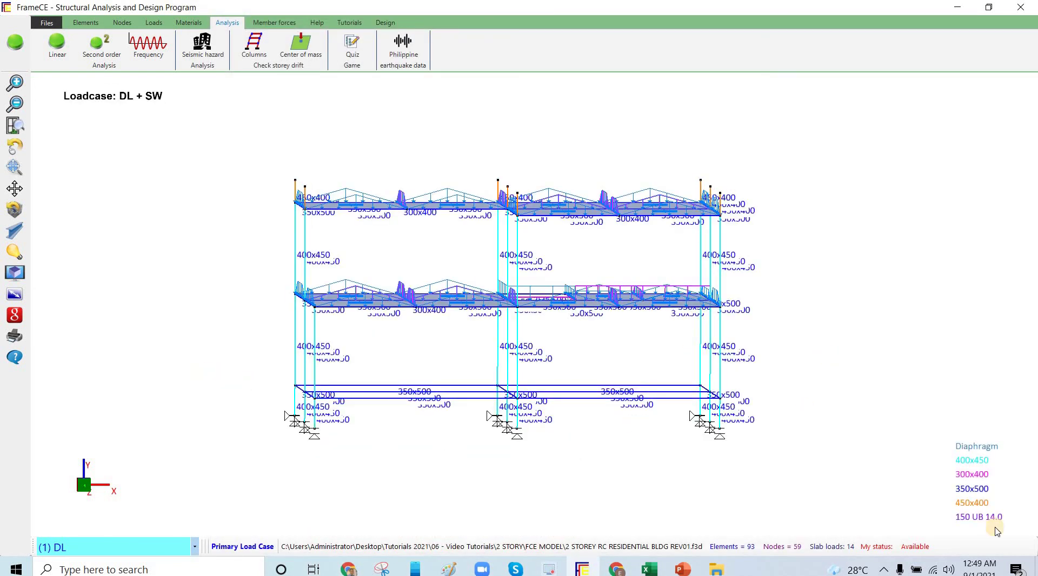
Switch to the load combinations workbook in Excel and review the seismic drift limit calculations on the ULTIMATE LC STAT sheet
{"action": "left_click", "coordinate": [649, 569]}
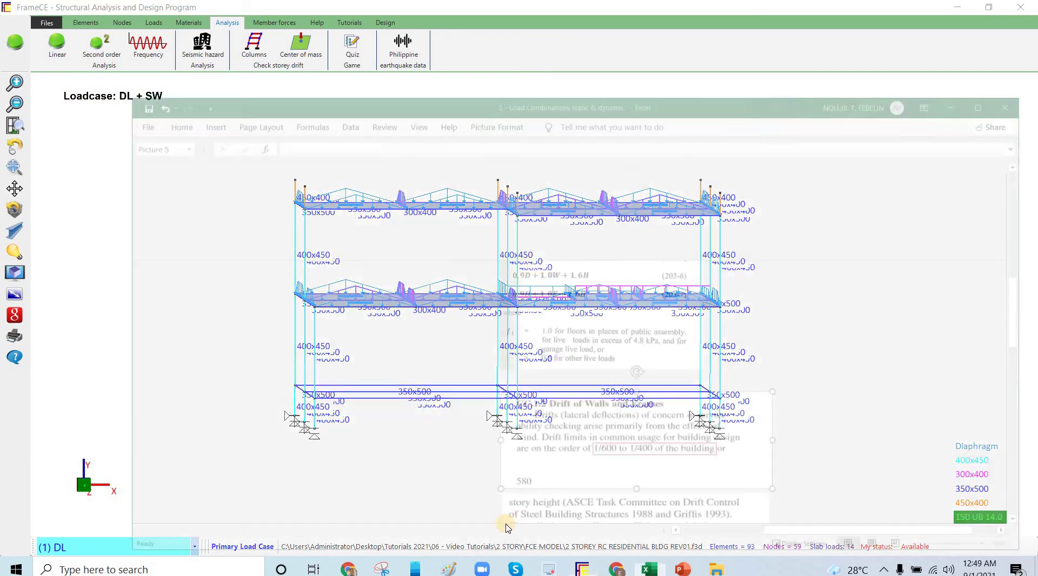
{"action": "left_click_drag", "start_coordinate": [781, 514], "coordinate": [666, 514]}
{"action": "left_click", "coordinate": [378, 414]}
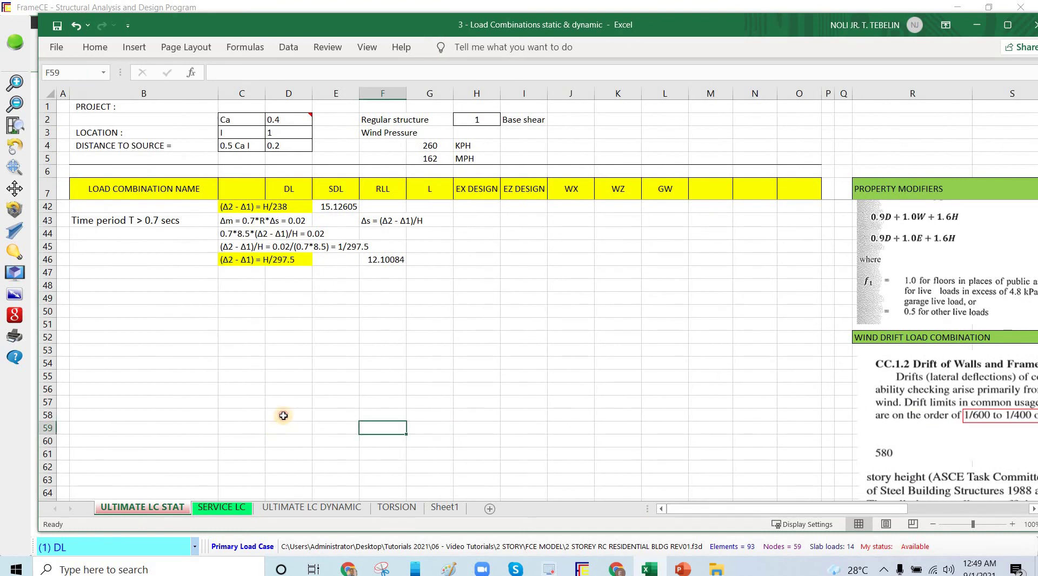
{"action": "scroll", "coordinate": [280, 413], "scroll_direction": "up", "scroll_amount": 3}
{"action": "left_click", "coordinate": [297, 433]}
{"action": "key", "text": "Up"}
{"action": "key", "text": "Up"}
{"action": "key", "text": "Up"}
{"action": "key", "text": "Down"}
{"action": "key", "text": "Down"}
{"action": "key", "text": "Down"}
{"action": "key", "text": "Down"}
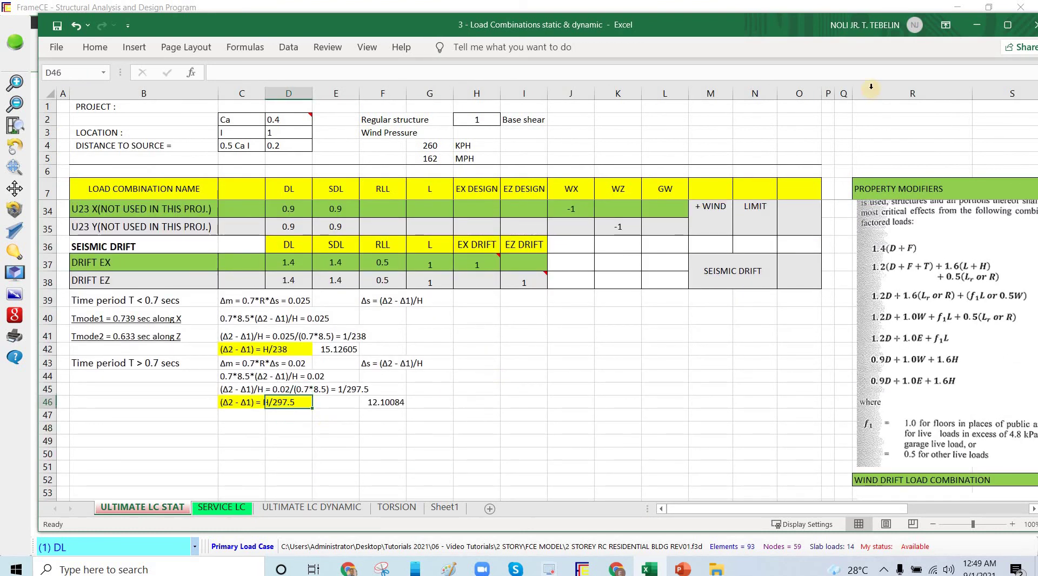
Compare the highlighted drift limits for time periods below and above 0.7 seconds and move the workbook away from the model
{"action": "left_click", "coordinate": [293, 356]}
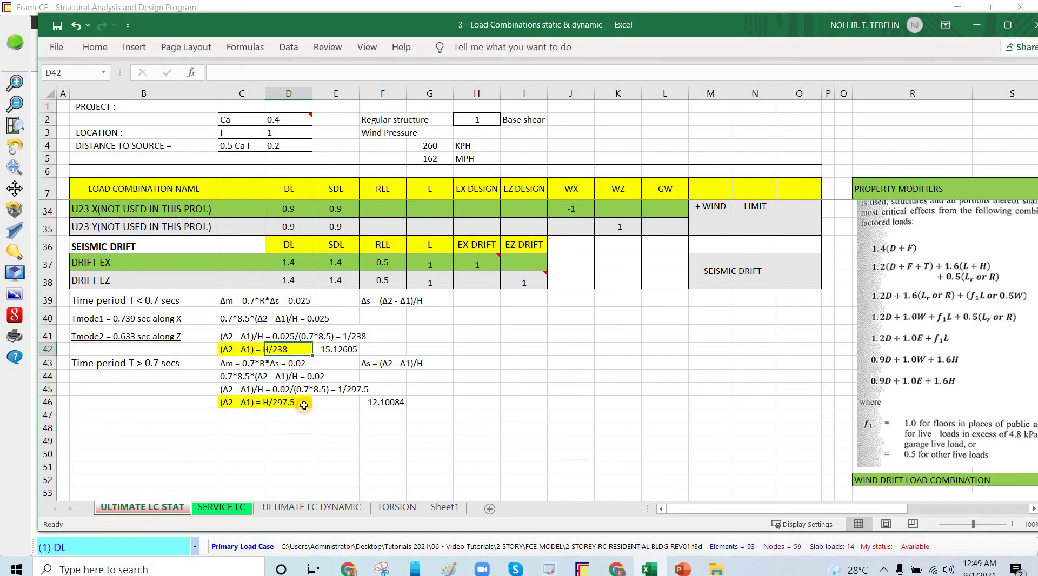
{"action": "left_click", "coordinate": [293, 406]}
{"action": "left_click", "coordinate": [291, 355]}
{"action": "left_click_drag", "start_coordinate": [294, 406], "coordinate": [290, 416]}
{"action": "key", "text": "shift+Up"}
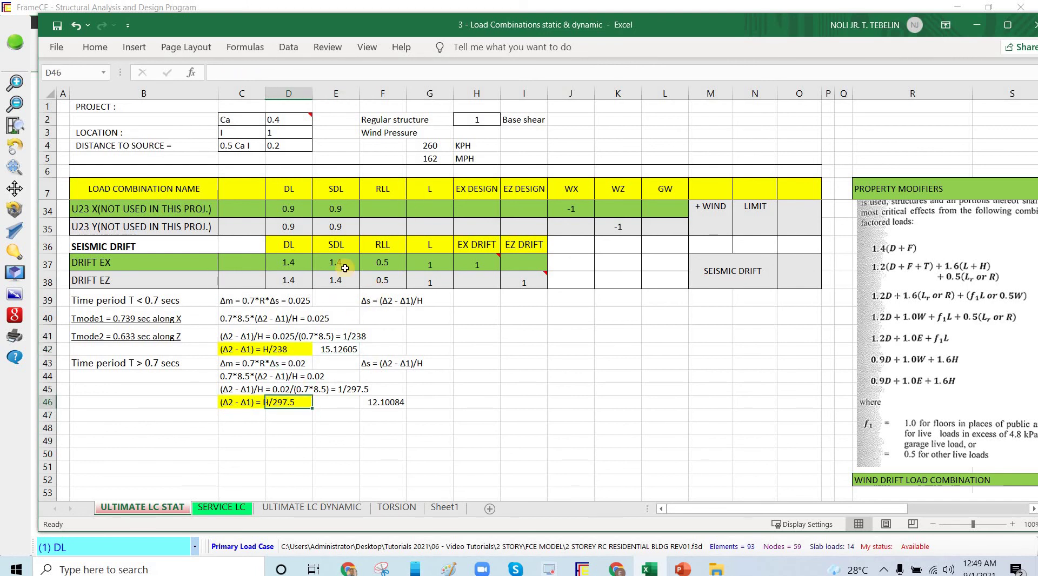
{"action": "left_click_drag", "start_coordinate": [339, 25], "coordinate": [1037, 73]}
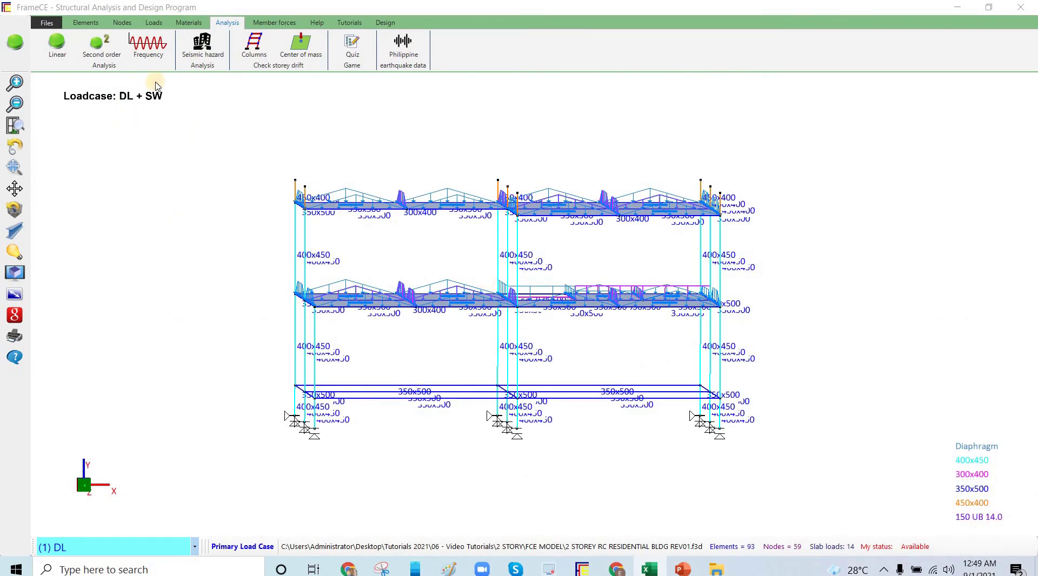
Check the columns' storey drift for SEISMIC DRIFT X and Z with an allowable drift of h/297.5 and a report
{"action": "left_click", "coordinate": [254, 51]}
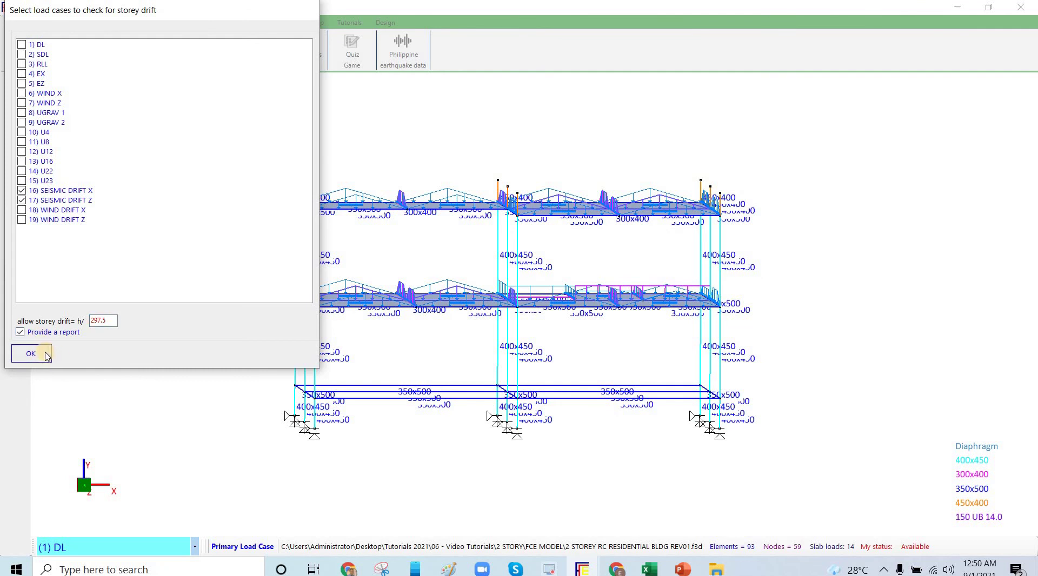
{"action": "left_click", "coordinate": [31, 354]}
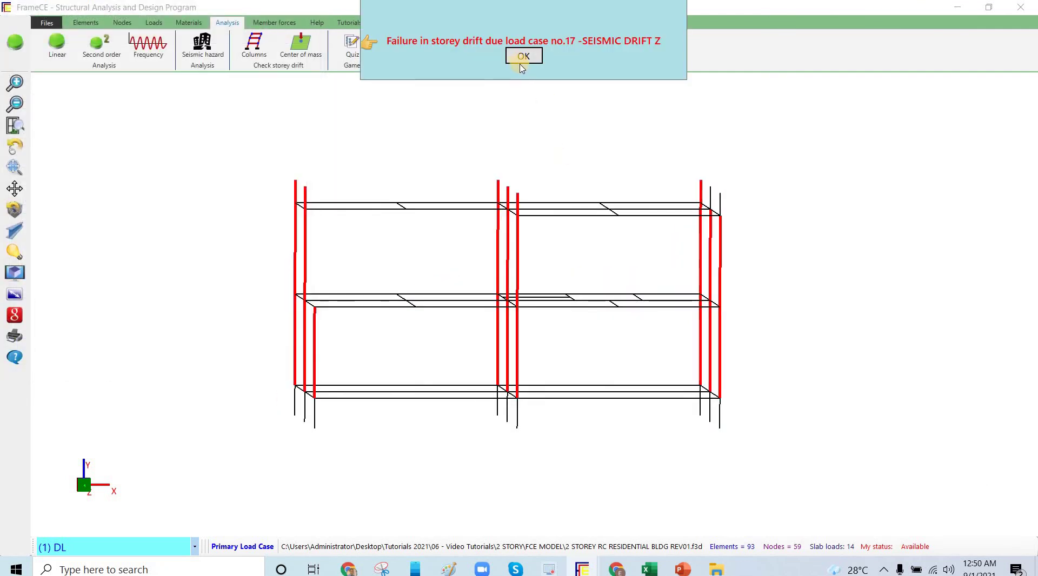
{"action": "left_click", "coordinate": [522, 56]}
{"action": "key", "text": "Return"}
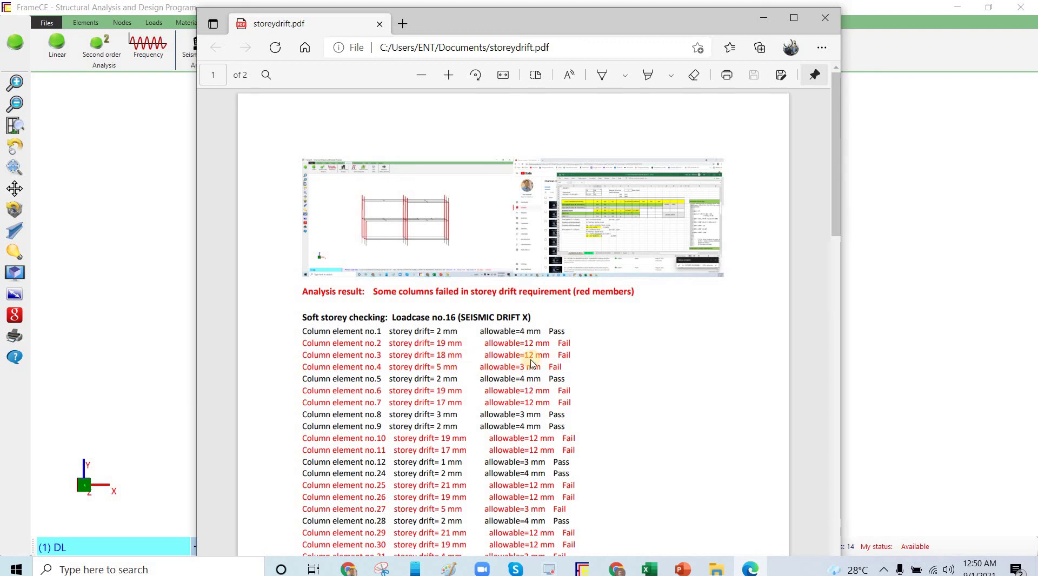
Examine each column's storey drift against its allowable value in the storeydrift.pdf report, alongside the failing members in the model
{"action": "left_click_drag", "start_coordinate": [526, 359], "coordinate": [522, 359]}
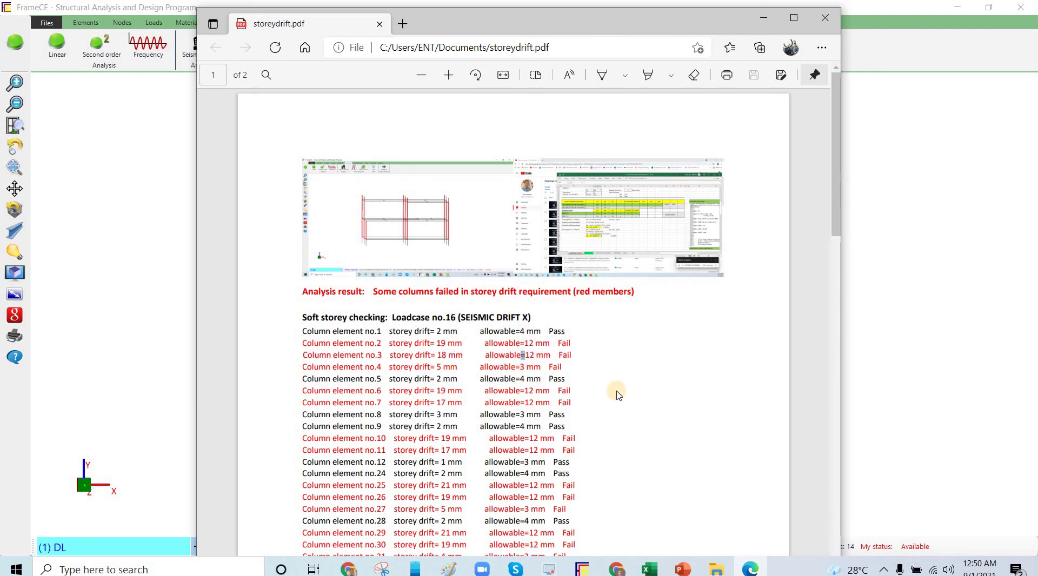
{"action": "scroll", "coordinate": [618, 393], "scroll_direction": "down", "scroll_amount": 4}
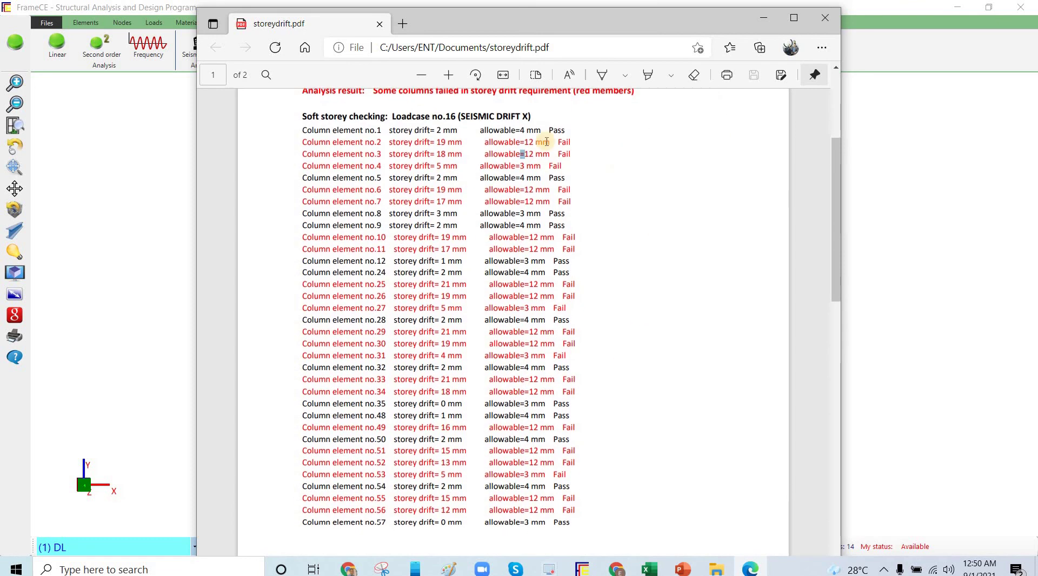
{"action": "left_click_drag", "start_coordinate": [549, 17], "coordinate": [640, 319]}
{"action": "left_click_drag", "start_coordinate": [678, 167], "coordinate": [574, 451]}
{"action": "left_click_drag", "start_coordinate": [543, 483], "coordinate": [546, 480]}
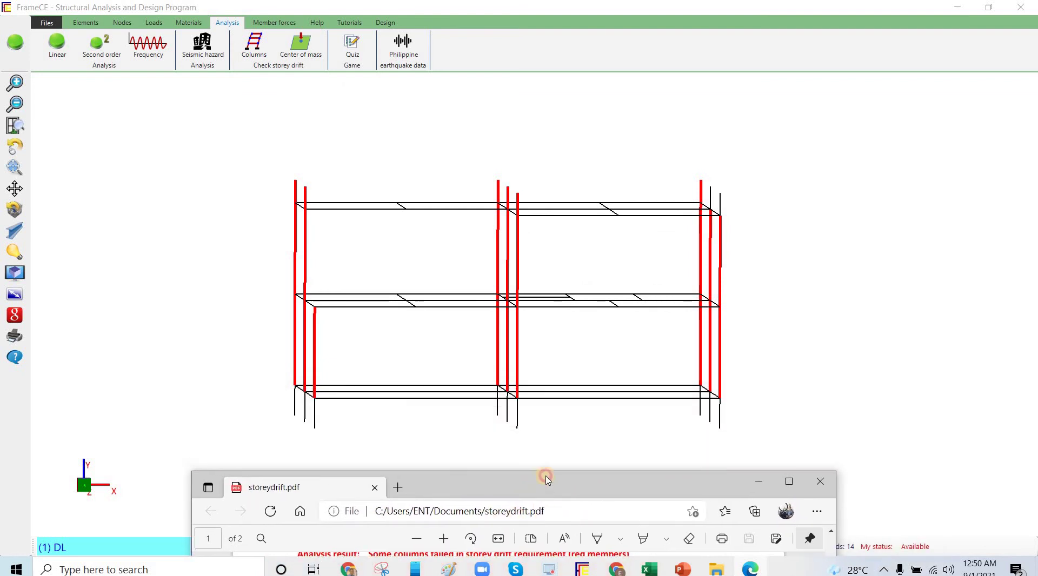
{"action": "left_click_drag", "start_coordinate": [584, 234], "coordinate": [621, 62]}
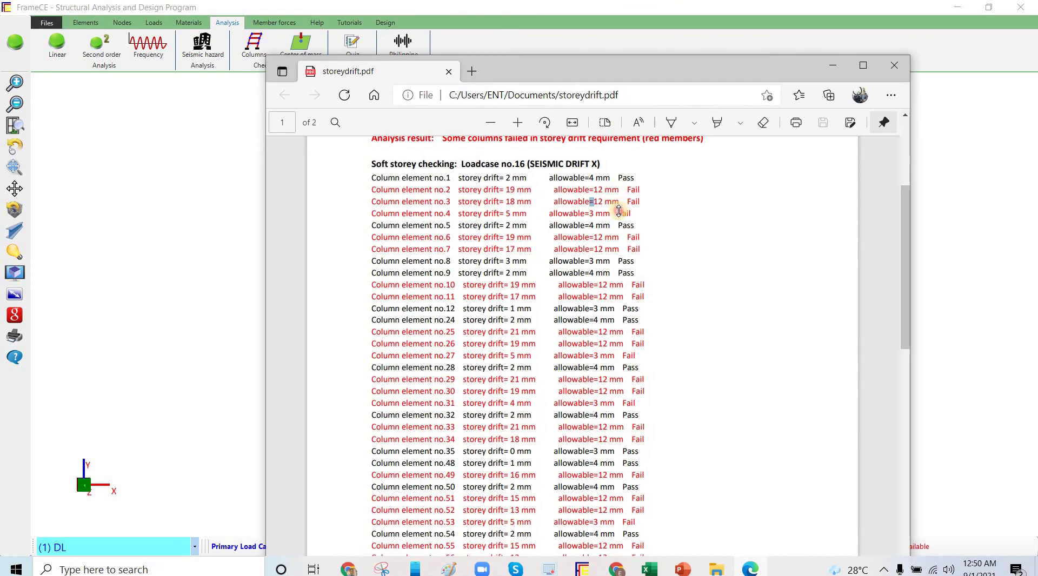
{"action": "left_click_drag", "start_coordinate": [618, 211], "coordinate": [626, 121]}
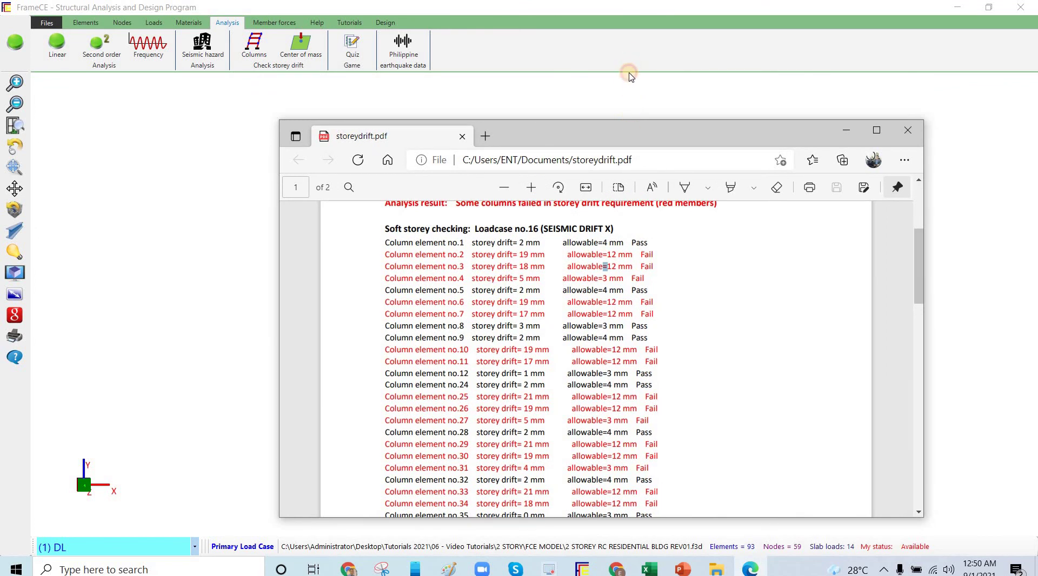
{"action": "left_click_drag", "start_coordinate": [630, 75], "coordinate": [589, 73]}
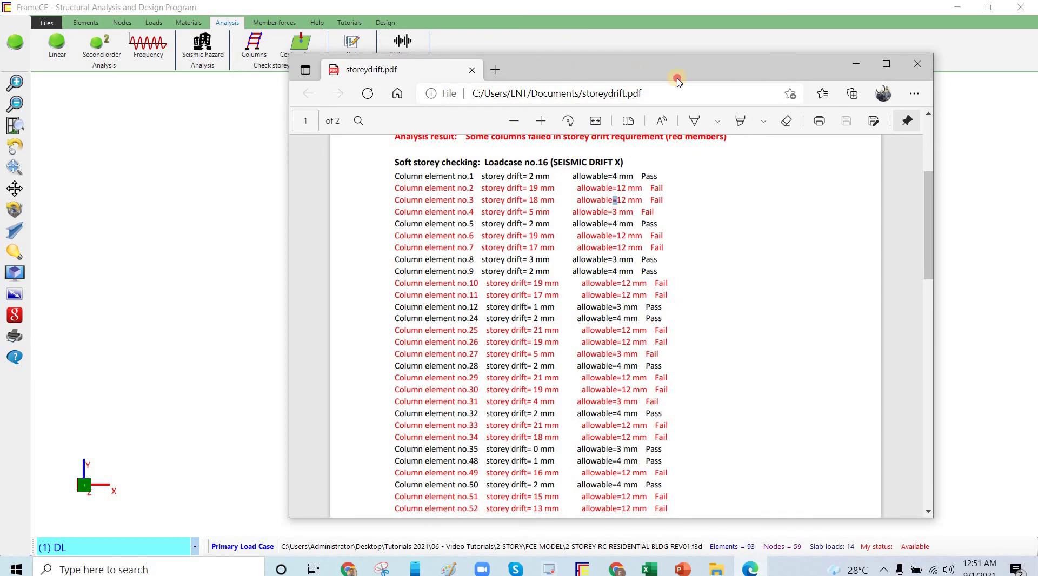
{"action": "left_click_drag", "start_coordinate": [817, 97], "coordinate": [610, 87]}
{"action": "left_click_drag", "start_coordinate": [583, 67], "coordinate": [1037, 85]}
{"action": "left_click", "coordinate": [690, 215]}
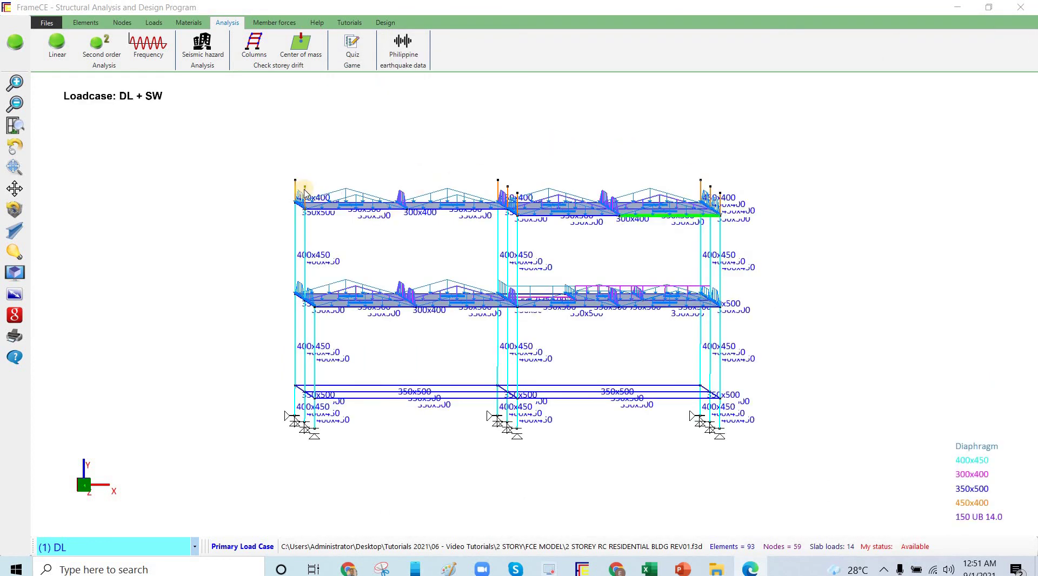
{"action": "left_click", "coordinate": [185, 215]}
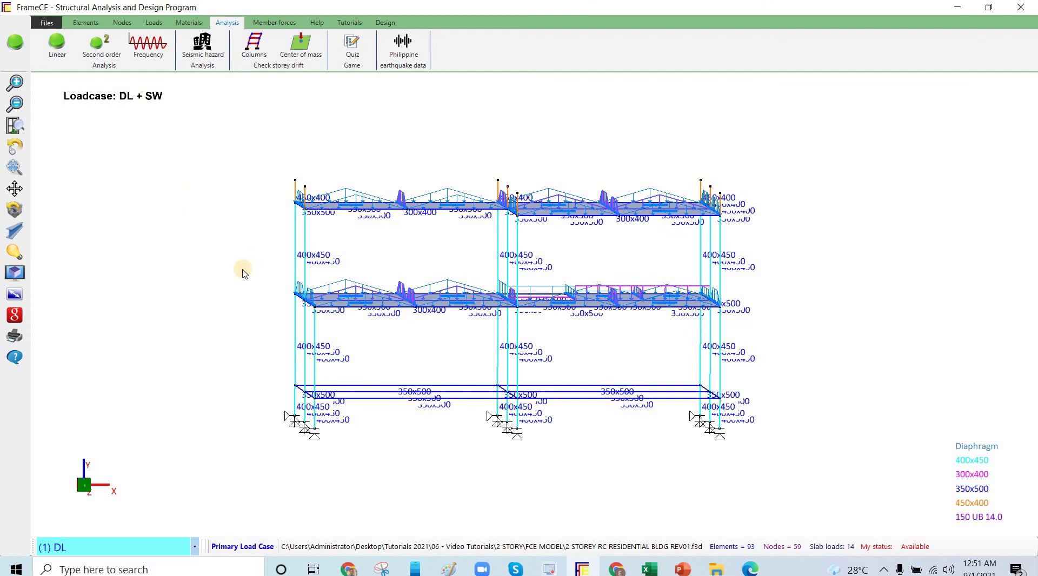
{"action": "scroll", "coordinate": [213, 275], "scroll_direction": "down", "scroll_amount": 1}
{"action": "left_click_drag", "start_coordinate": [212, 232], "coordinate": [228, 239]}
{"action": "left_click", "coordinate": [885, 569]}
{"action": "left_click", "coordinate": [885, 517]}
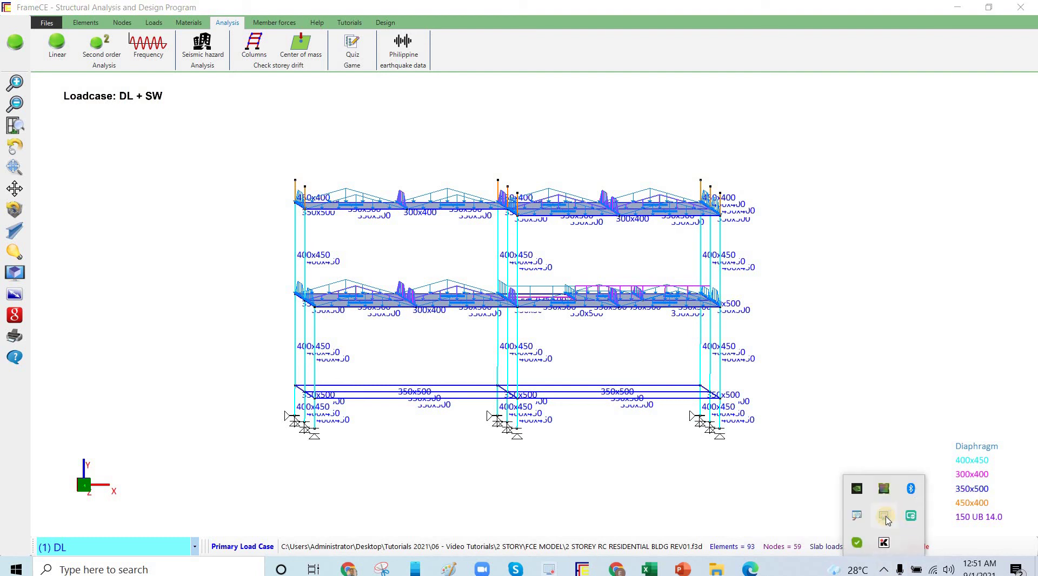